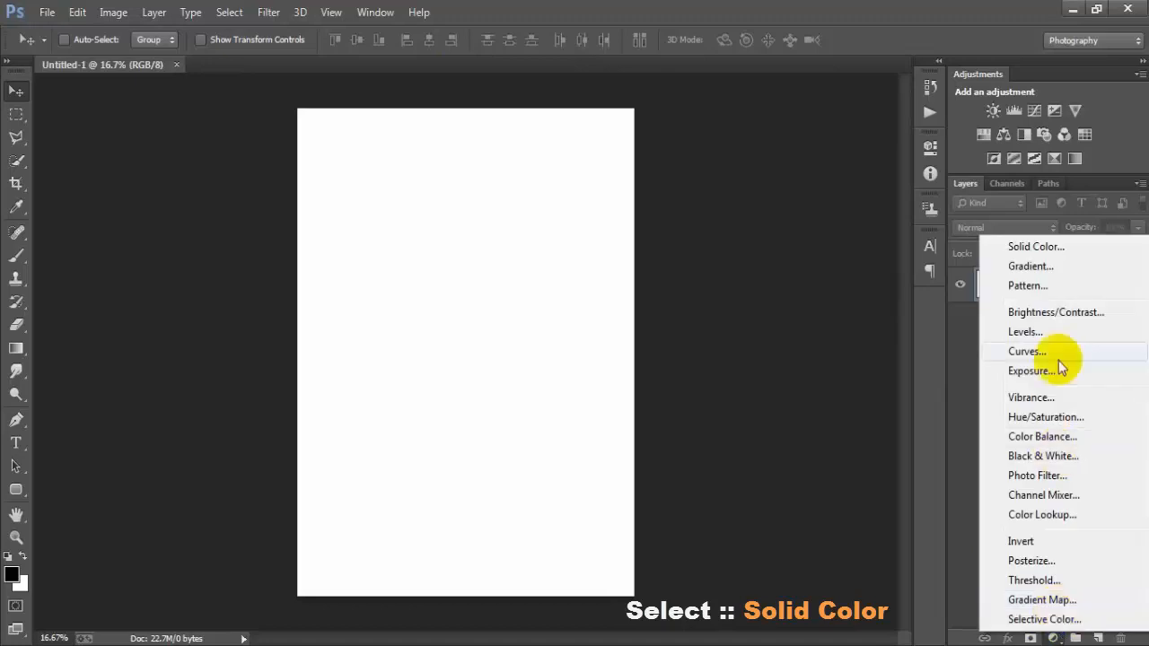
# Add a black (000000) Solid Color fill layer above the Background and create a new empty layer on top
pyautogui.click(1048, 244)
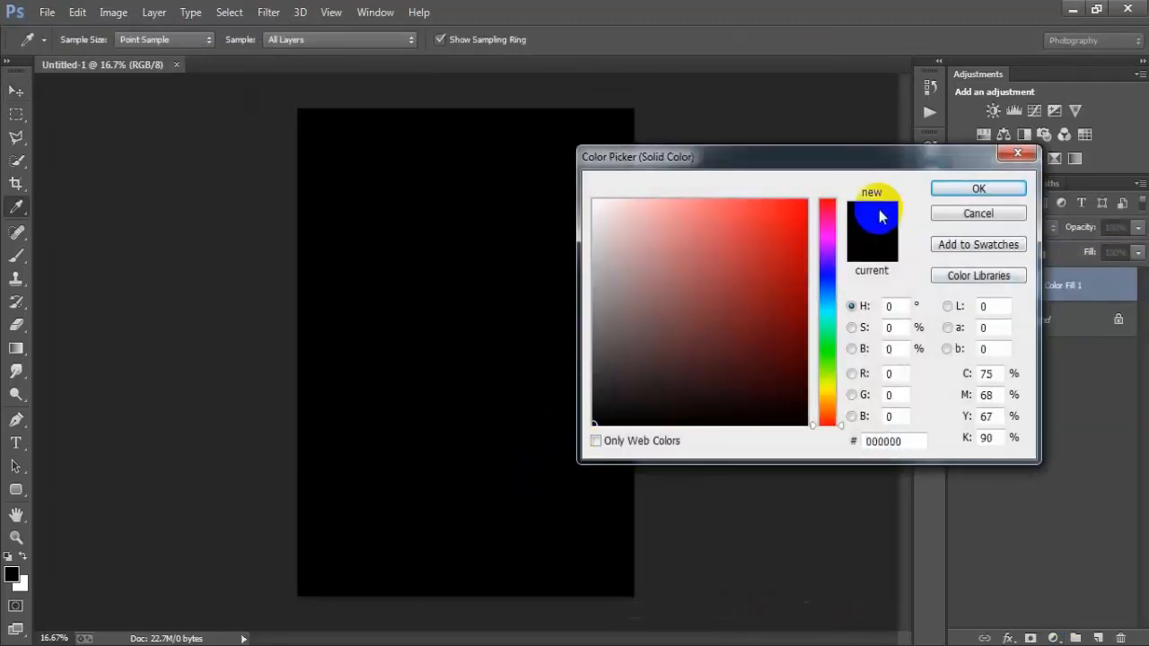
pyautogui.click(976, 188)
pyautogui.press('v')
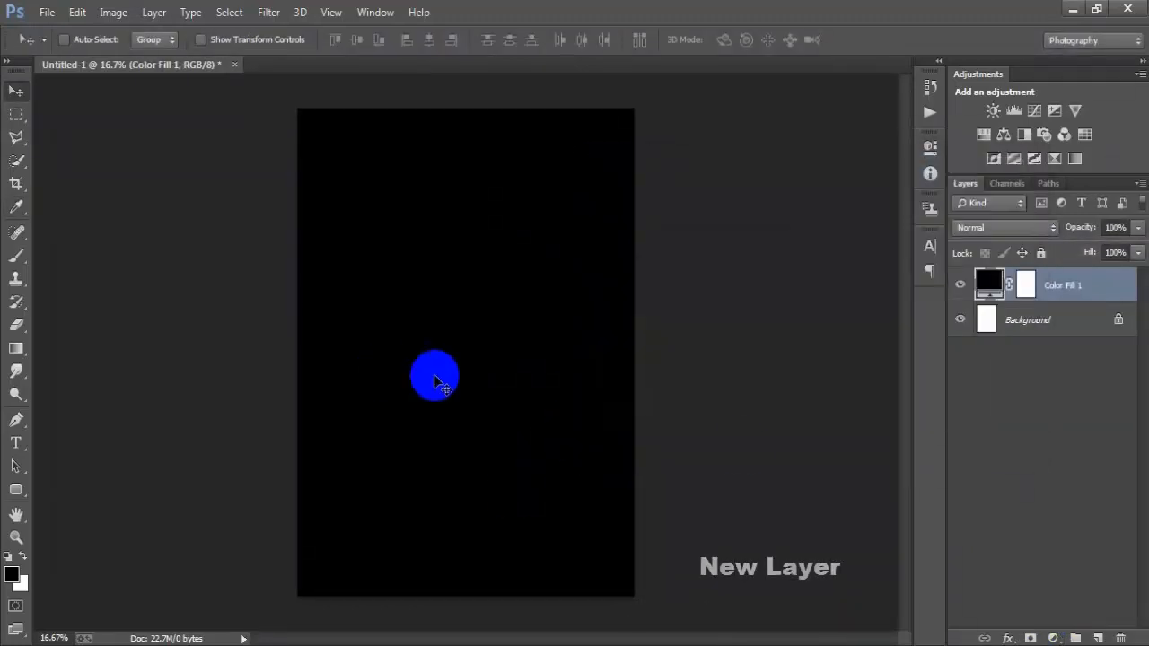
pyautogui.click(1098, 637)
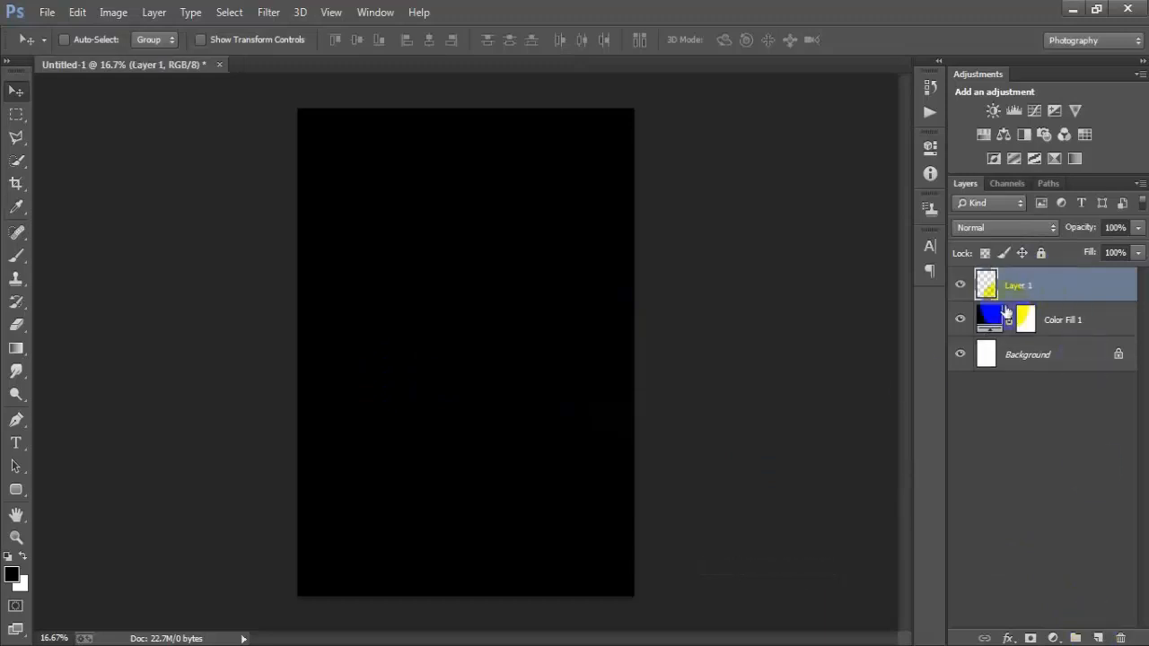
# Add the text "I'M AN" in white (ffffff) near the top of the canvas with the Horizontal Type tool
pyautogui.click(16, 442)
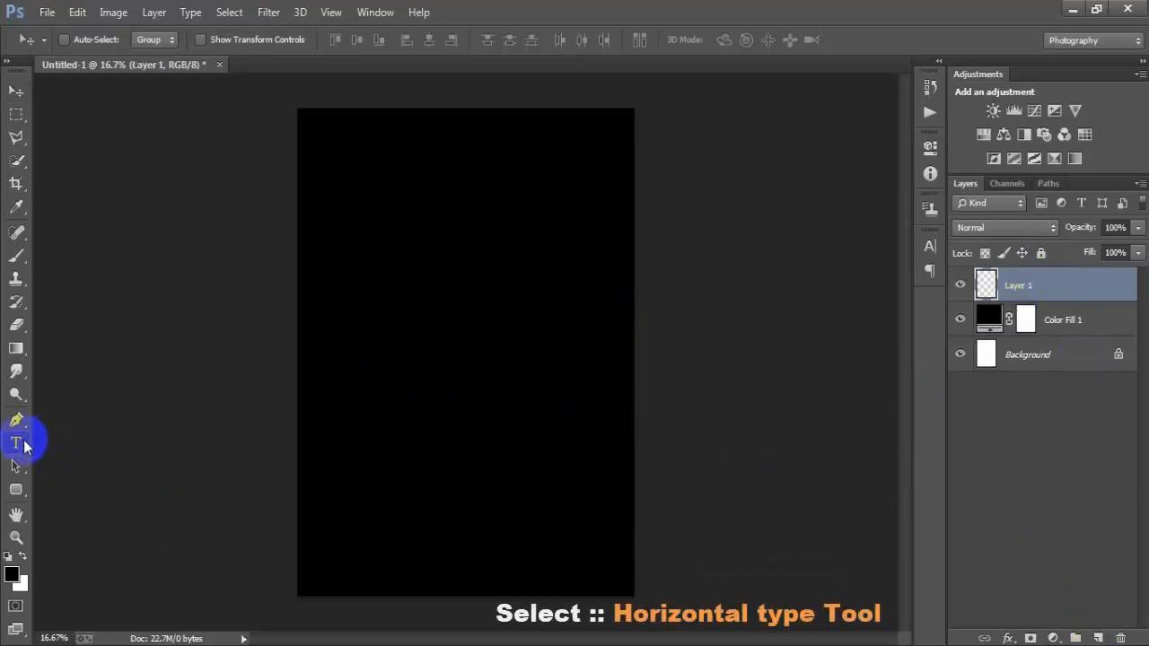
pyautogui.click(62, 441)
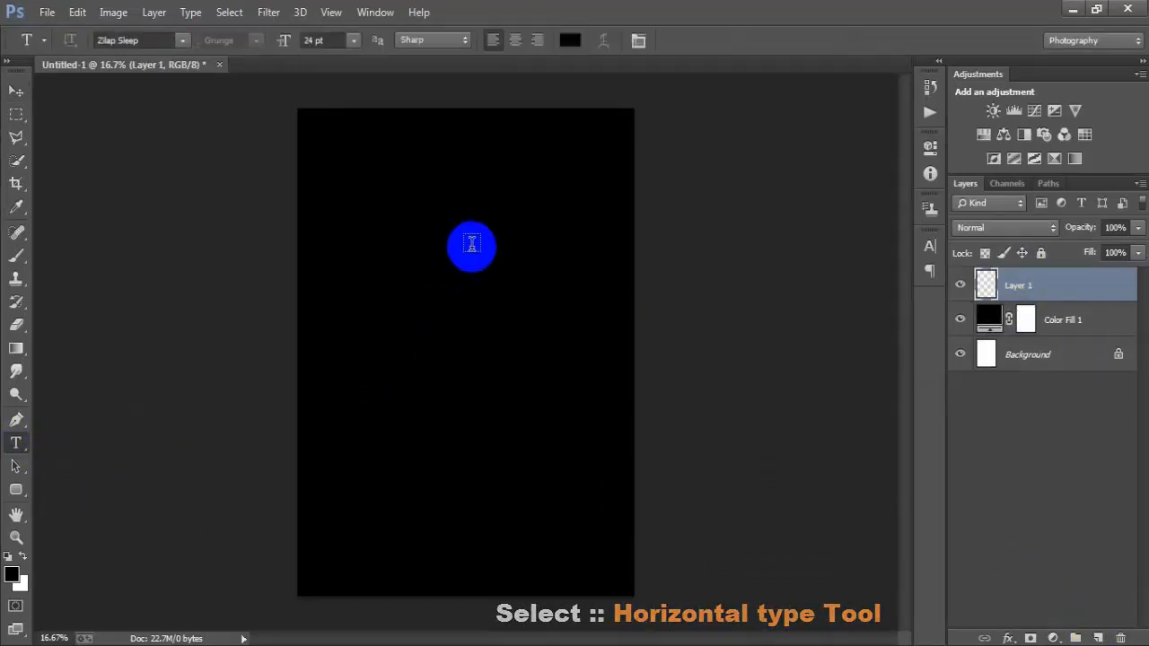
pyautogui.click(428, 155)
pyautogui.click(571, 40)
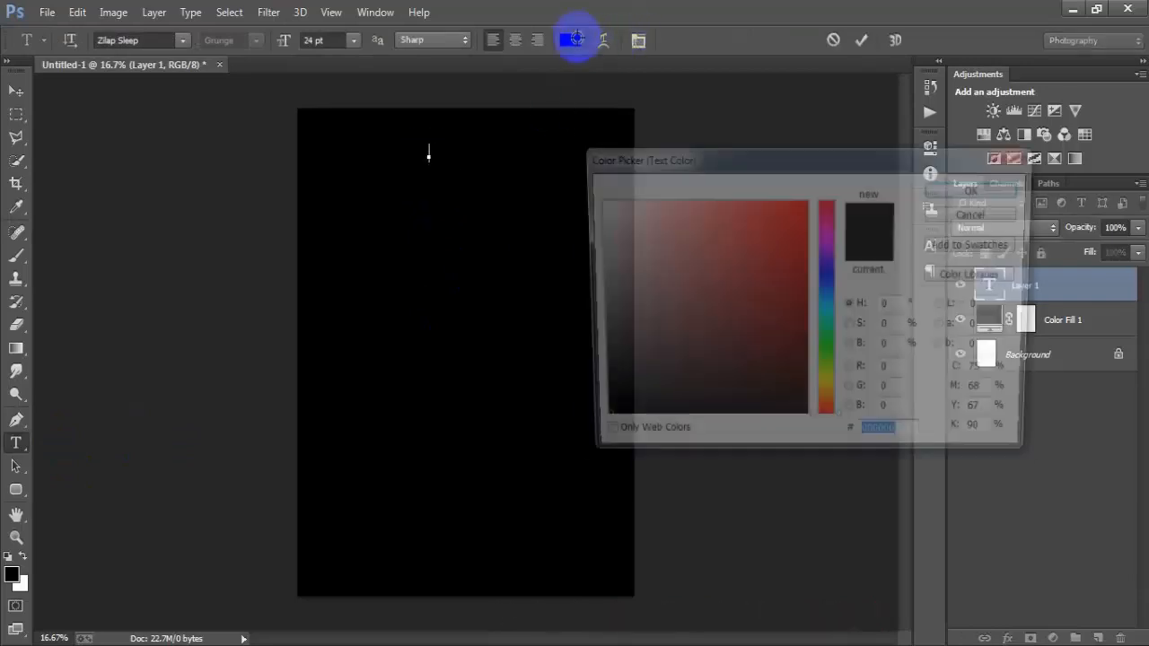
pyautogui.moveTo(598, 225); pyautogui.dragTo(556, 152)
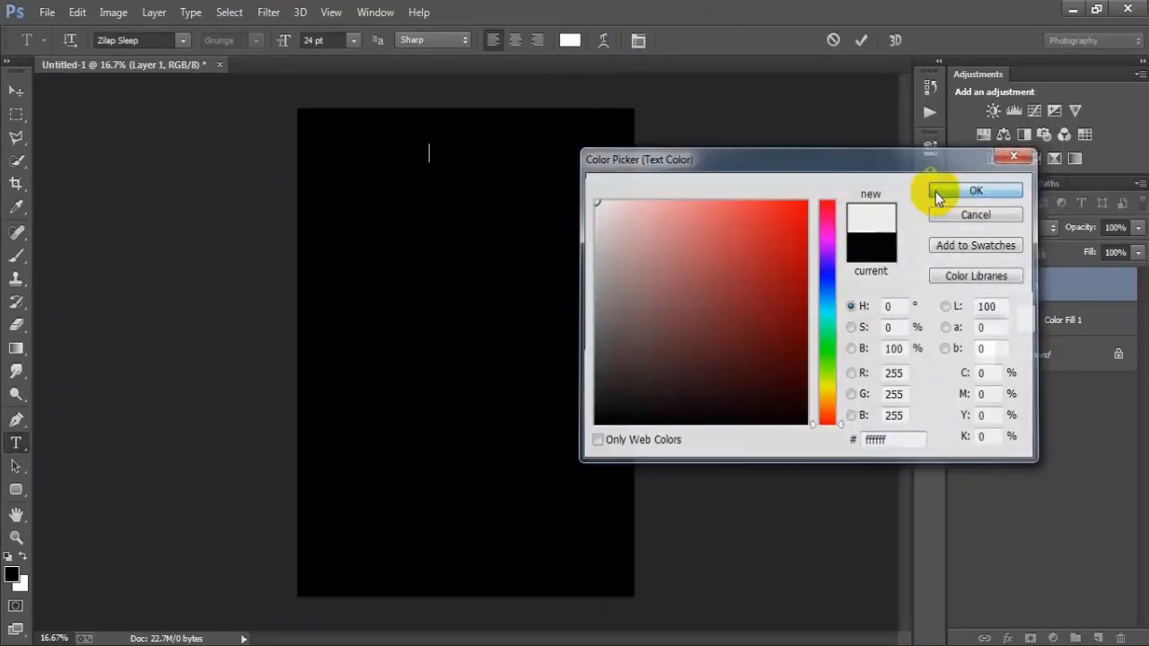
pyautogui.click(936, 198)
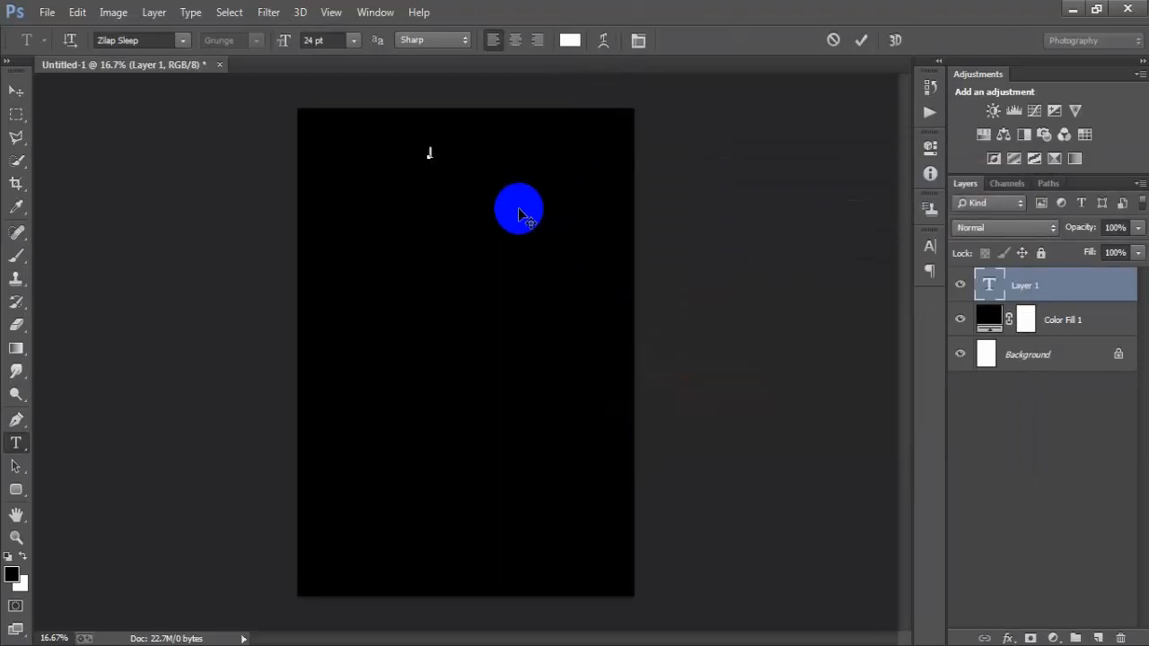
pyautogui.write("I'M AN")
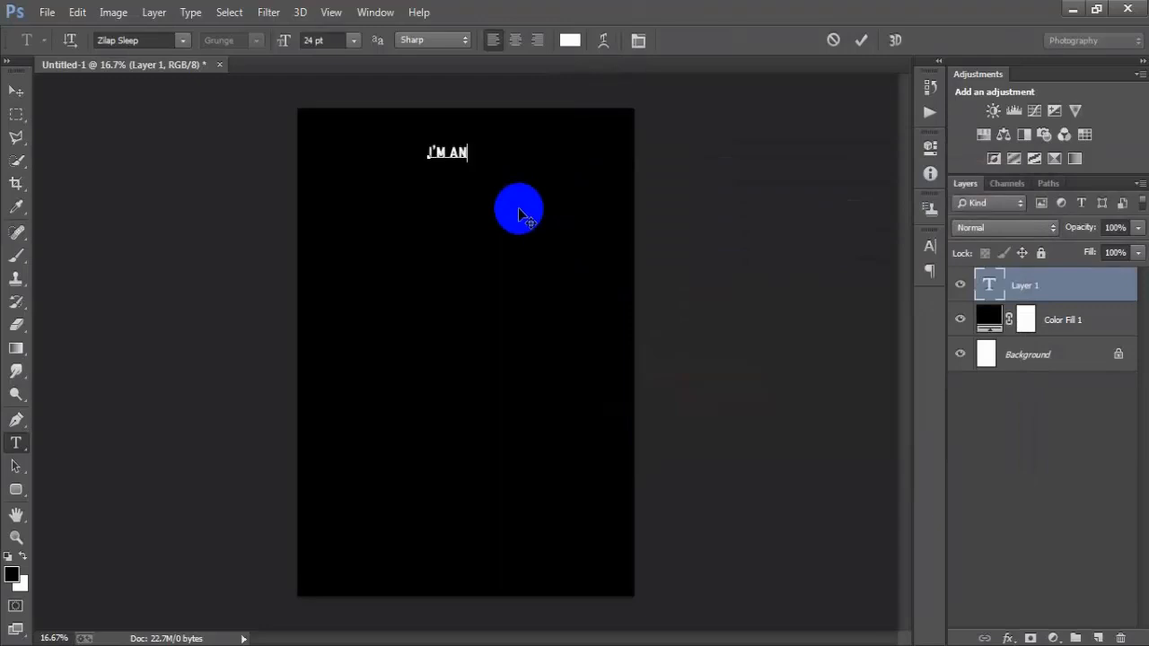
# Move the "I'M AN" text up to the canvas's upper edge and scale it to about 146%
pyautogui.click(16, 91)
pyautogui.moveTo(454, 153); pyautogui.dragTo(473, 136)
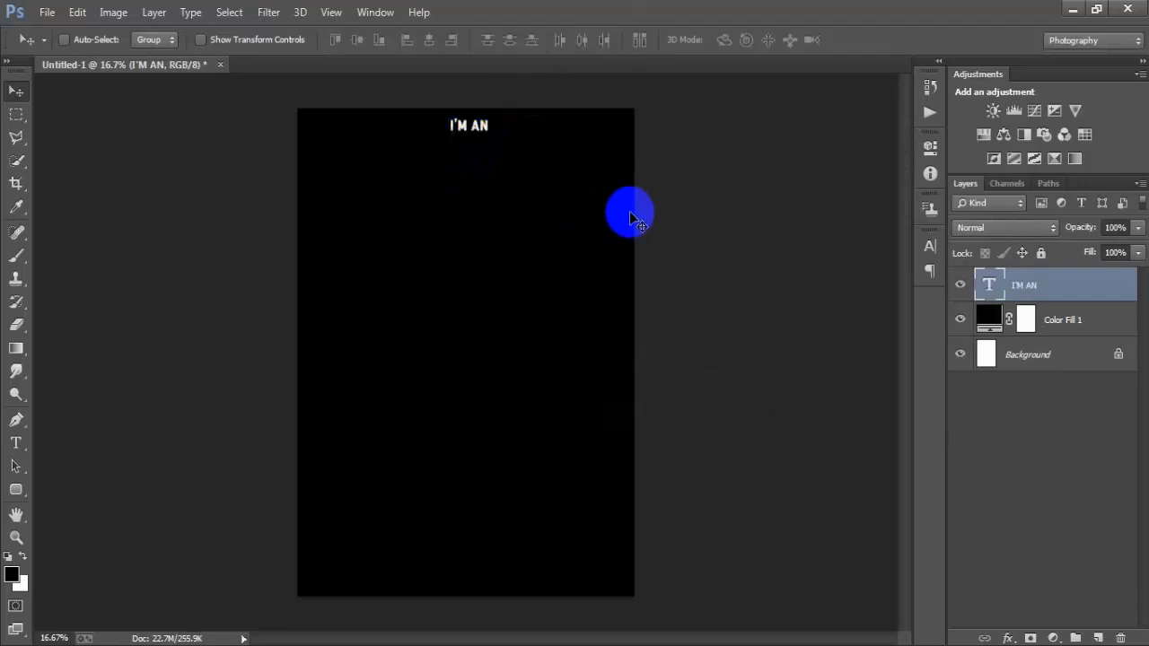
pyautogui.hotkey('ctrl', 't')
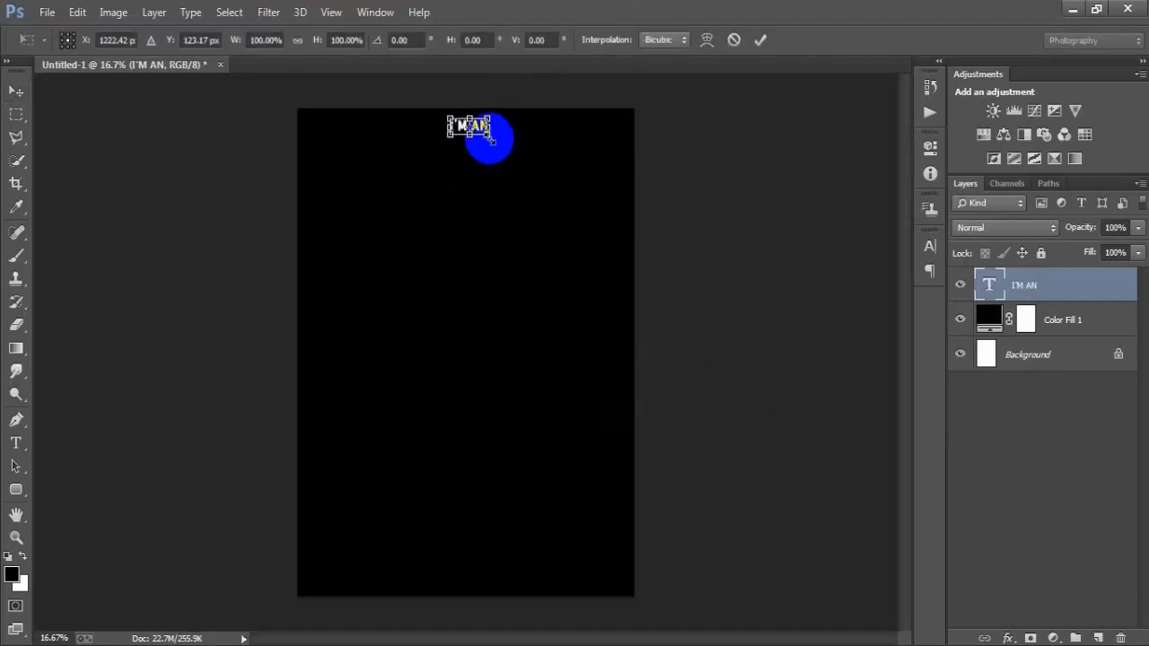
pyautogui.moveTo(491, 139); pyautogui.dragTo(503, 142)
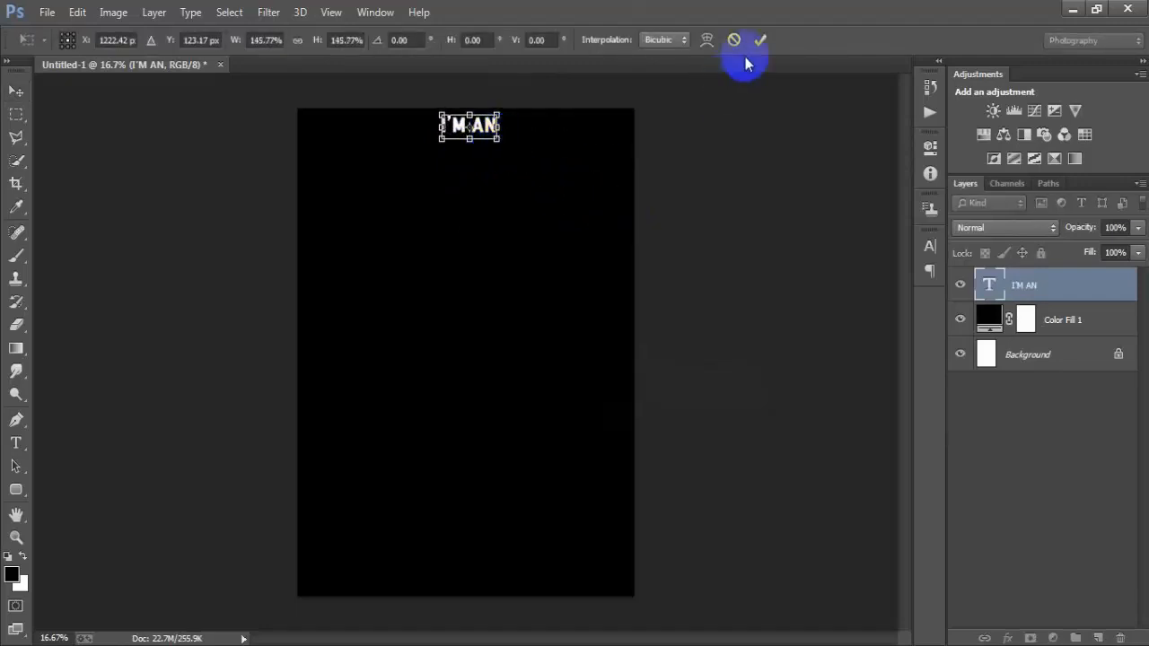
pyautogui.click(758, 43)
# Center the "I'M AN" text horizontally on the Background layer
pyautogui.keyDown('ctrl'); pyautogui.click(1027, 354); pyautogui.keyUp('ctrl')
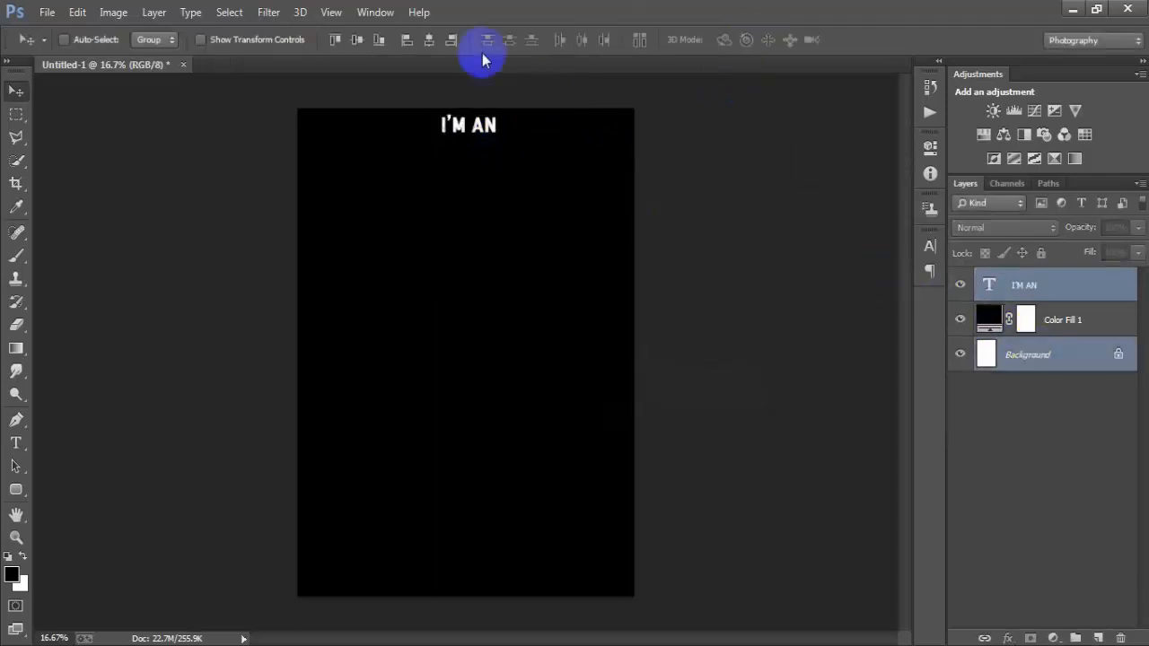
pyautogui.click(1052, 299)
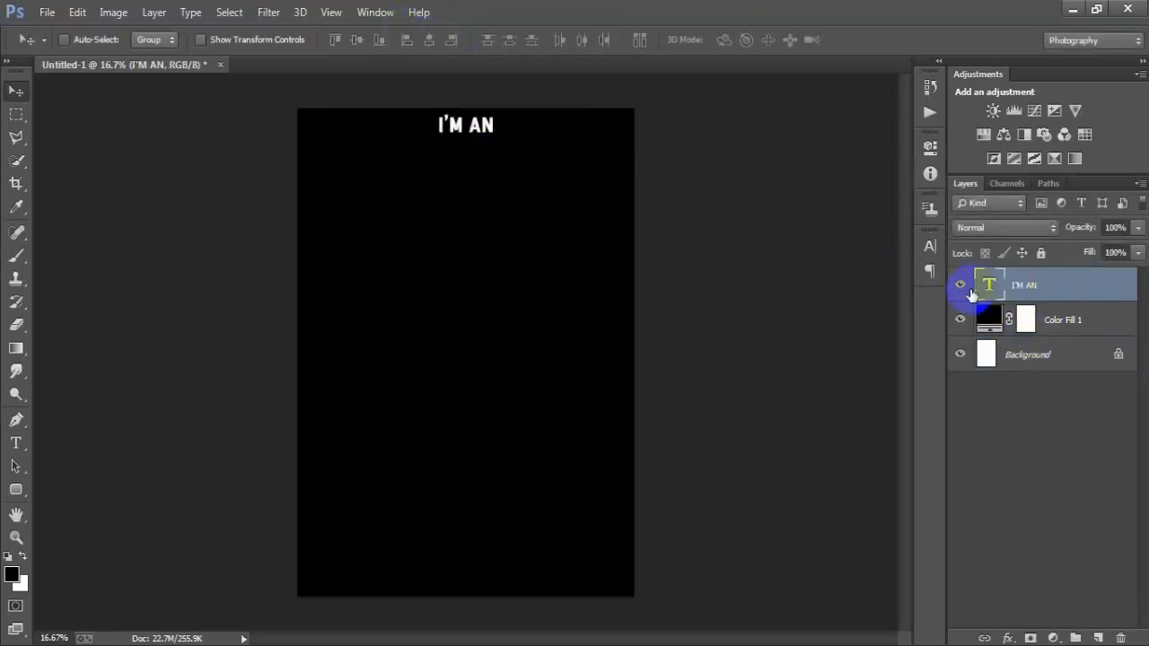
pyautogui.click(960, 285)
pyautogui.click(960, 284)
# Duplicate the "I'M AN" text layer and move the copy straight down to form a second line
pyautogui.hotkey('ctrl', 'j')
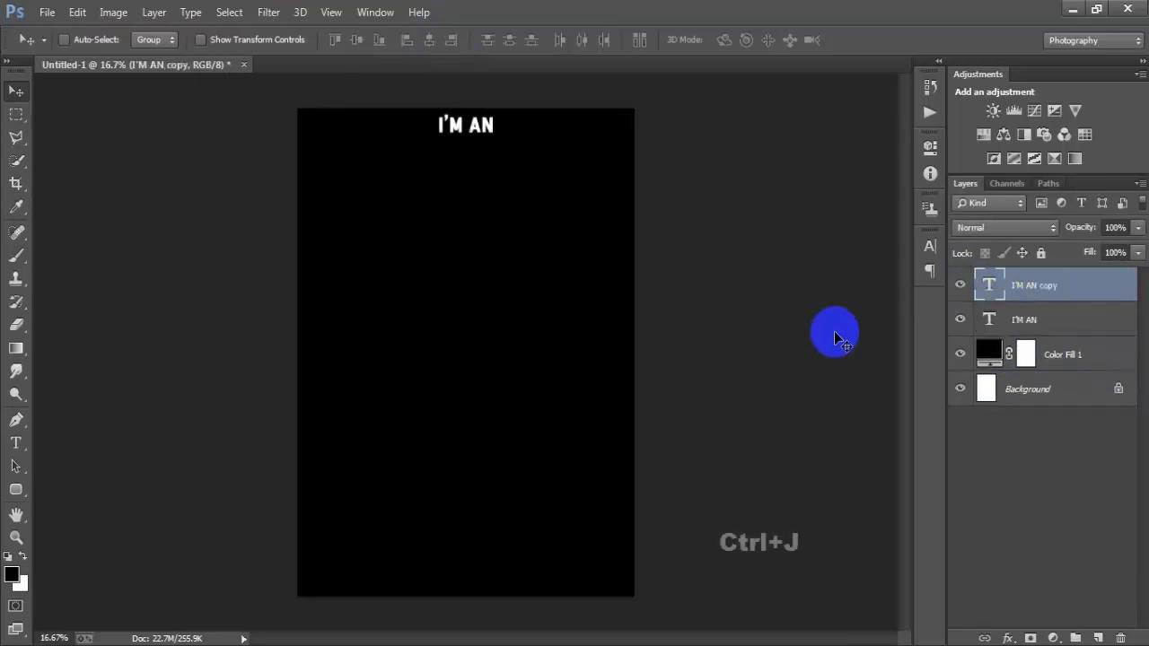
pyautogui.hotkey('shift', 'Down')
pyautogui.hotkey('shift', 'Down')
pyautogui.hotkey('shift', 'Down')
pyautogui.hotkey('shift', 'Down')
pyautogui.hotkey('shift', 'Down')
pyautogui.hotkey('shift', 'Down')
pyautogui.hotkey('shift', 'Down')
pyautogui.hotkey('shift', 'Down')
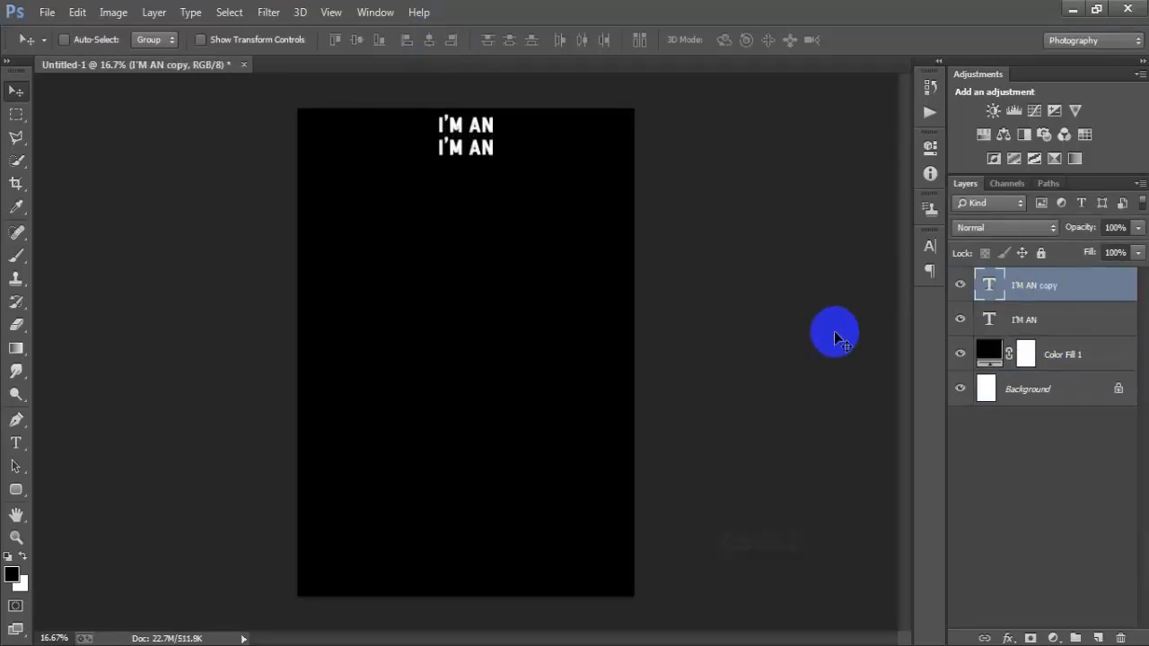
# Replace the text of the copied second line with "AS SHOLE GUY"
pyautogui.doubleClick(987, 289)
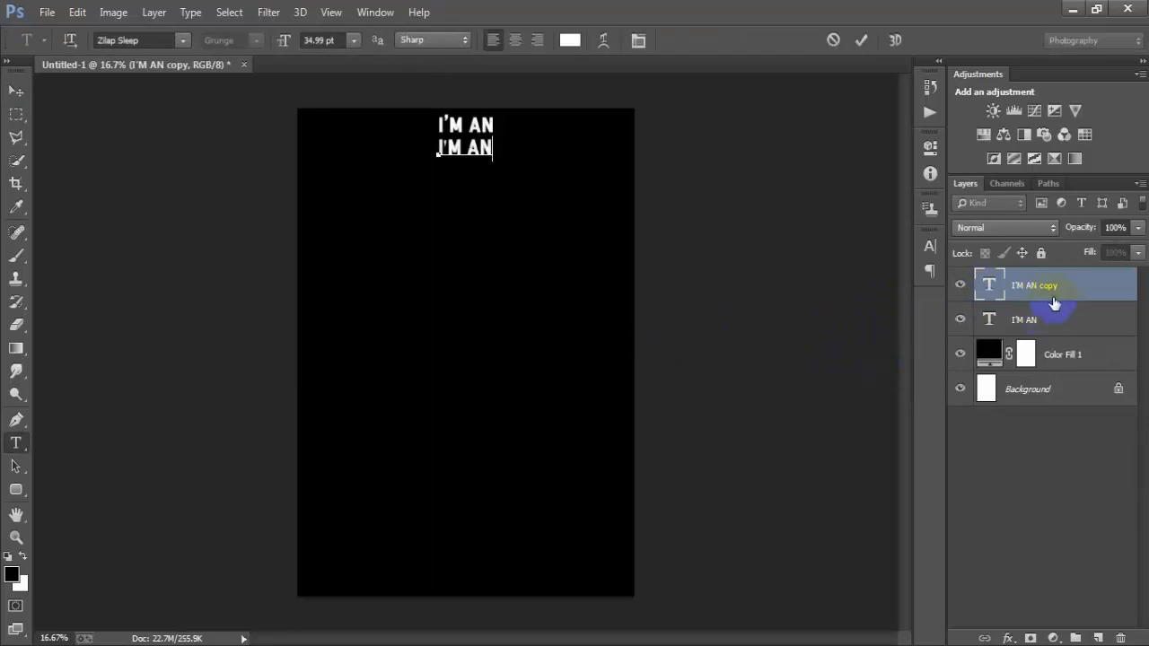
pyautogui.doubleClick(992, 293)
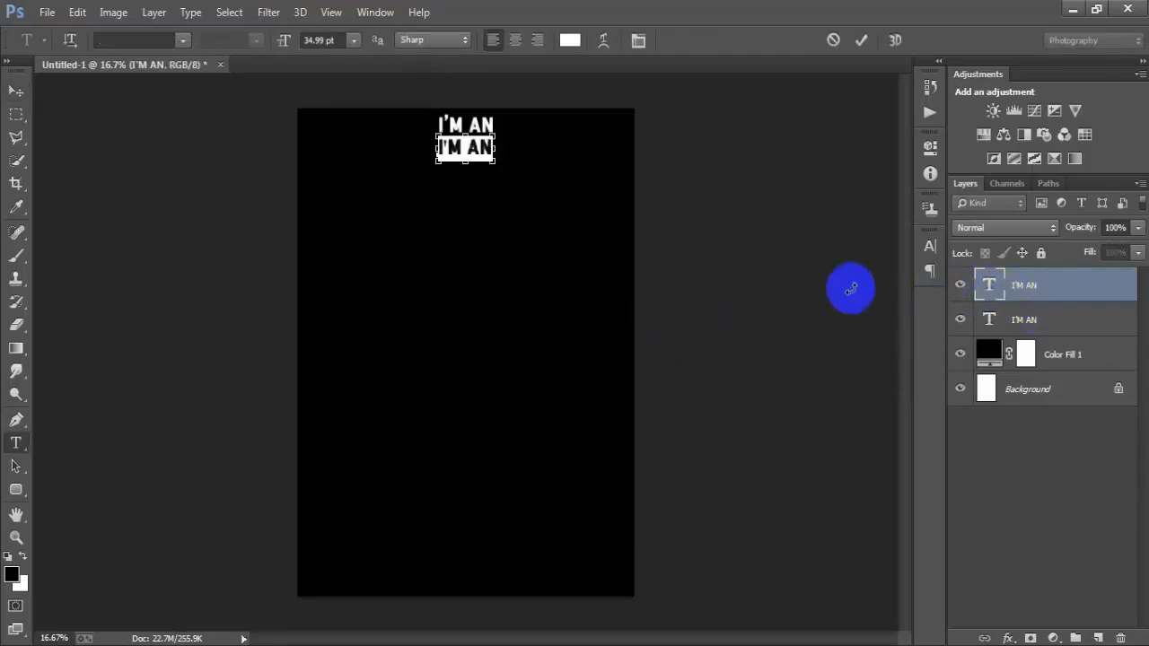
pyautogui.press('Right')
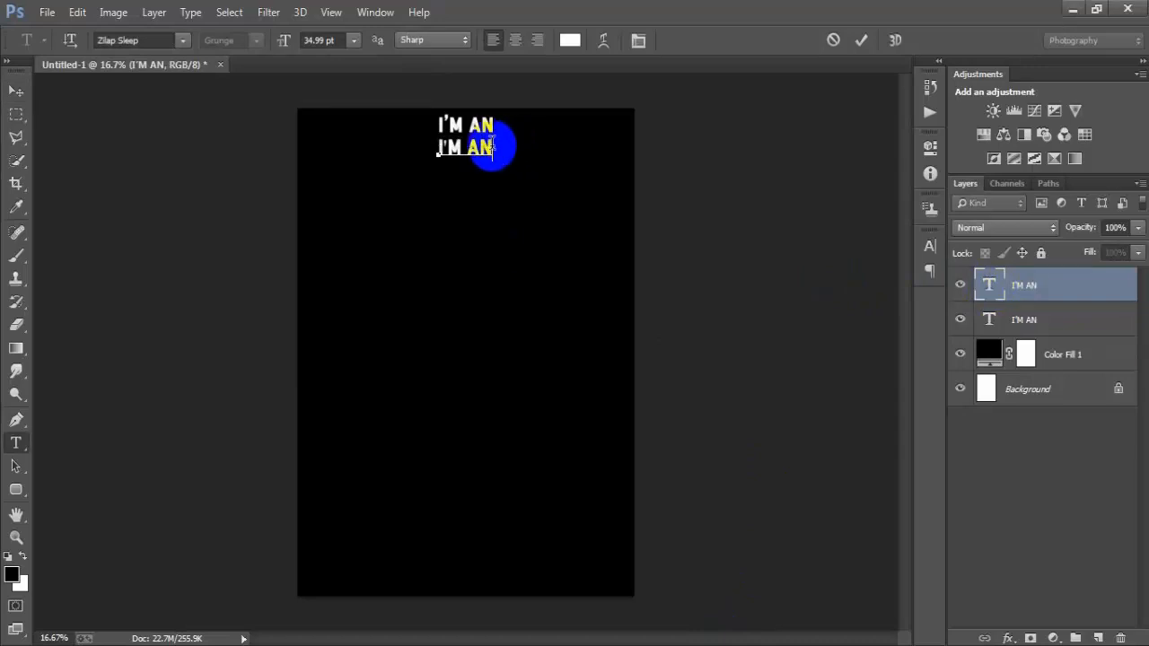
pyautogui.moveTo(492, 147); pyautogui.dragTo(446, 147)
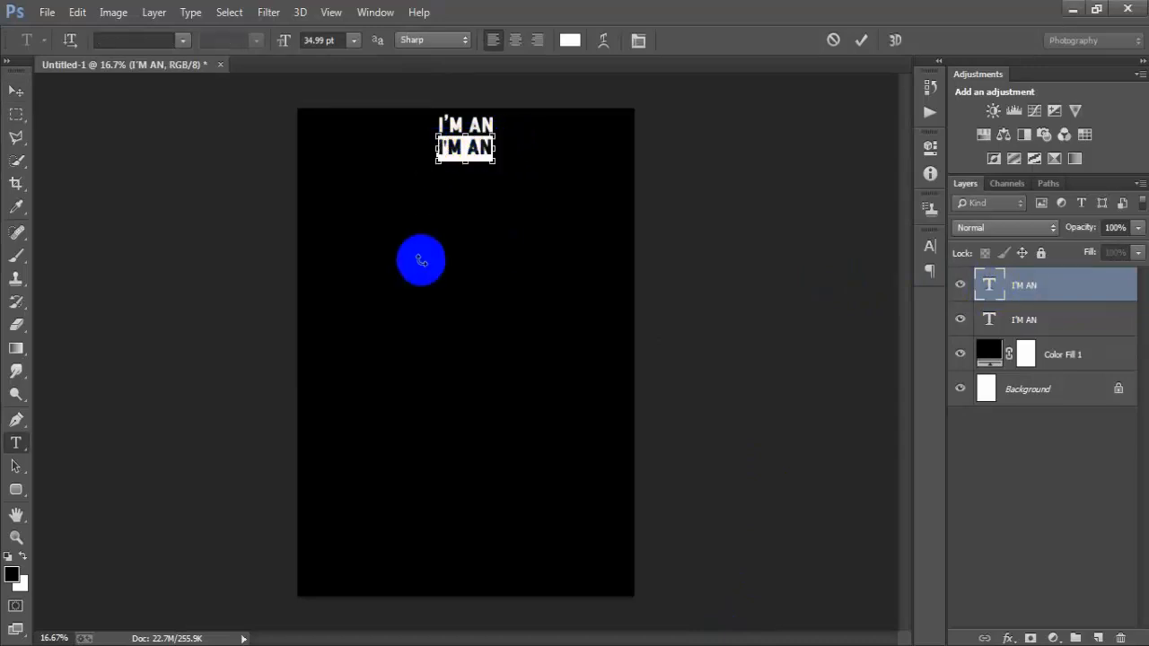
pyautogui.write('AS SHOLE GUY')
pyautogui.click(16, 91)
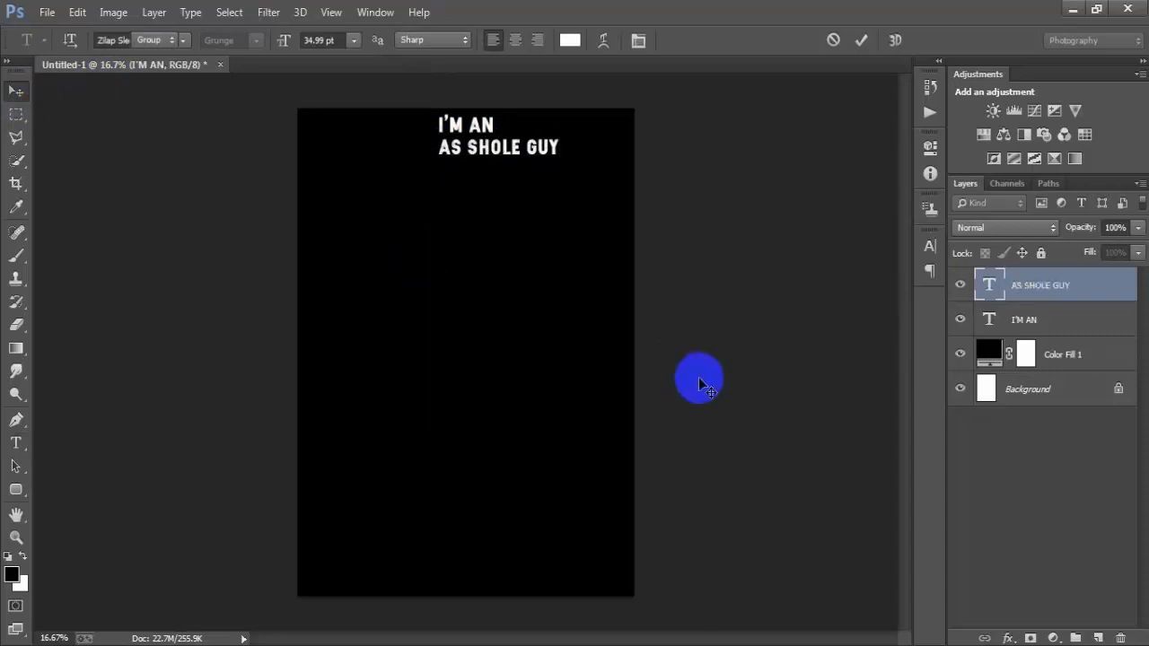
# Center the "AS SHOLE GUY" line horizontally on the Background layer
pyautogui.keyDown('ctrl'); pyautogui.click(1052, 393); pyautogui.keyUp('ctrl')
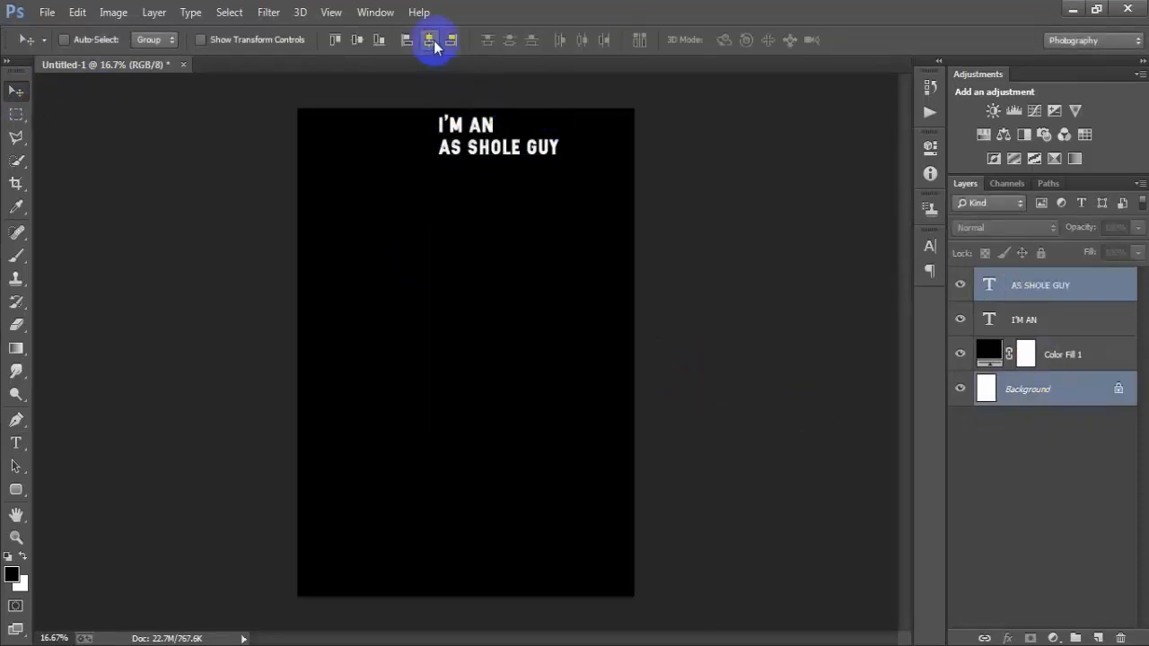
pyautogui.click(432, 41)
pyautogui.click(1014, 285)
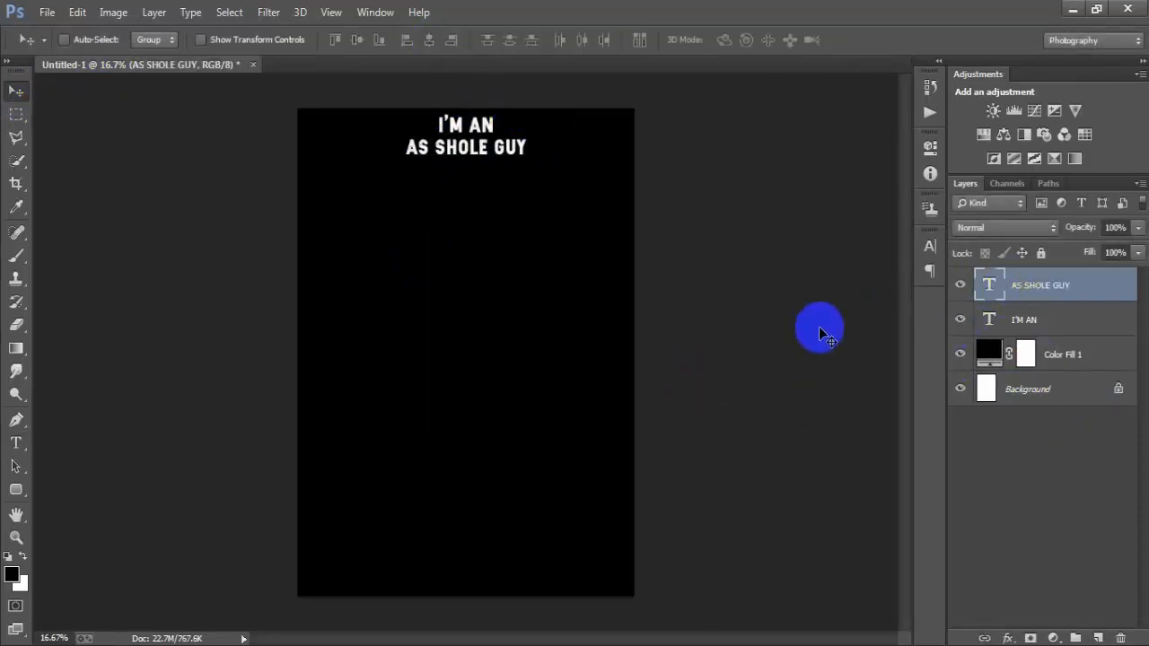
# Enlarge the "AS SHOLE GUY" line from its center to about 53 pt and keep it just below "I'M AN"
pyautogui.hotkey('ctrl', 't')
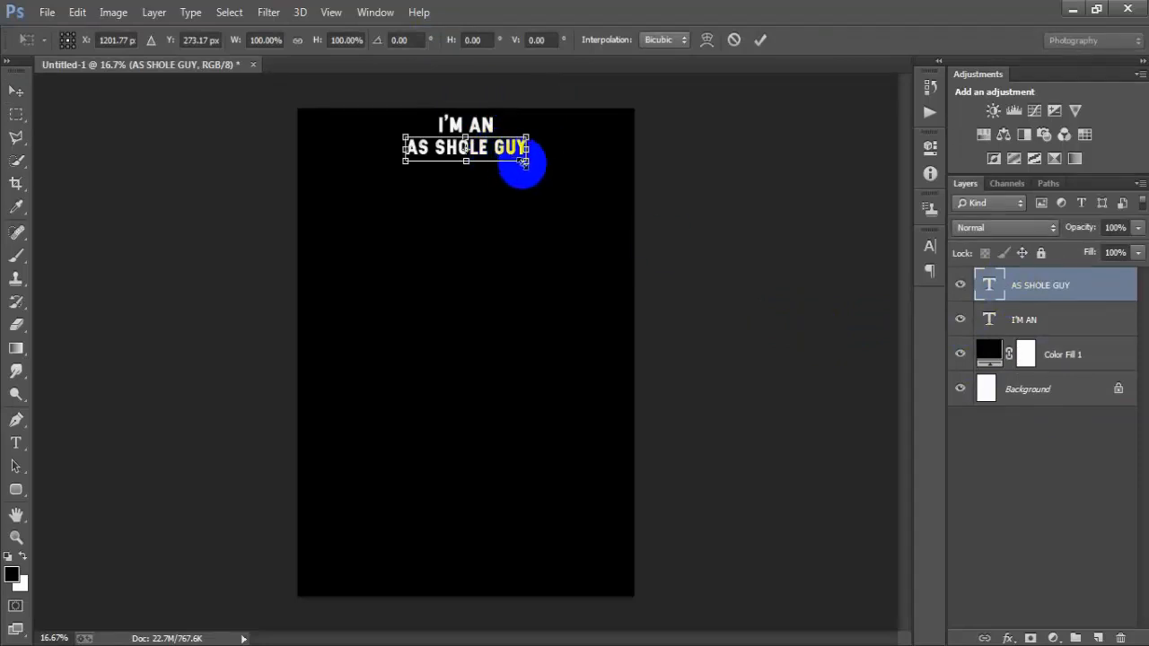
pyautogui.moveTo(526, 163); pyautogui.dragTo(555, 169)
pyautogui.click(760, 42)
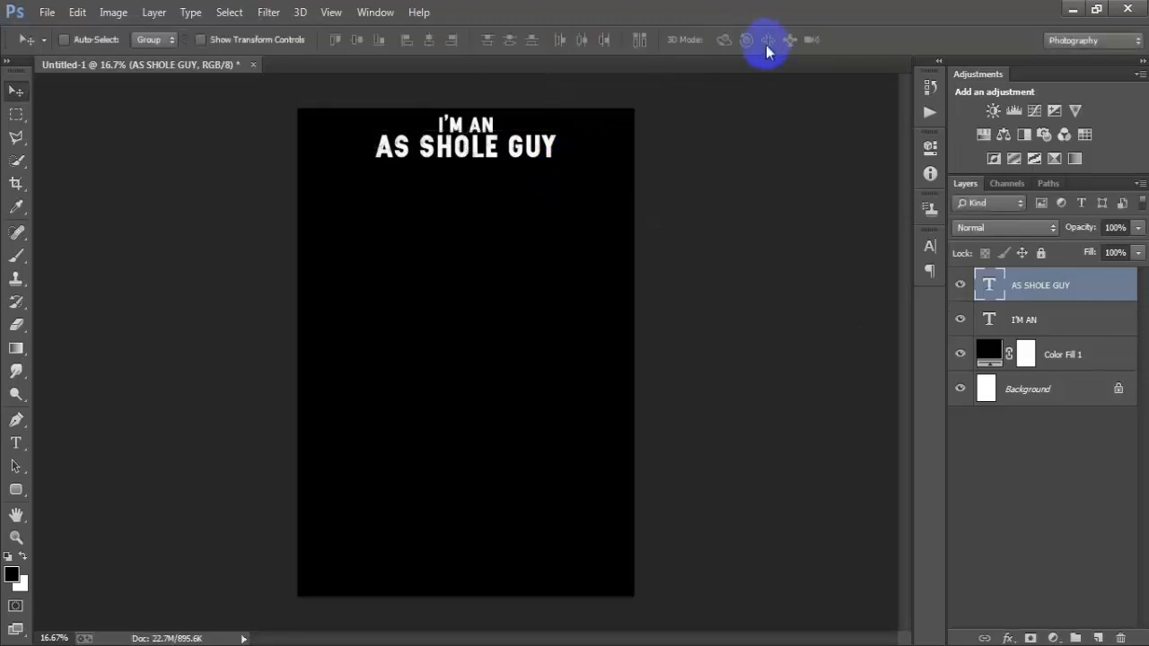
pyautogui.keyDown('shift'); pyautogui.click(1023, 320); pyautogui.keyUp('shift')
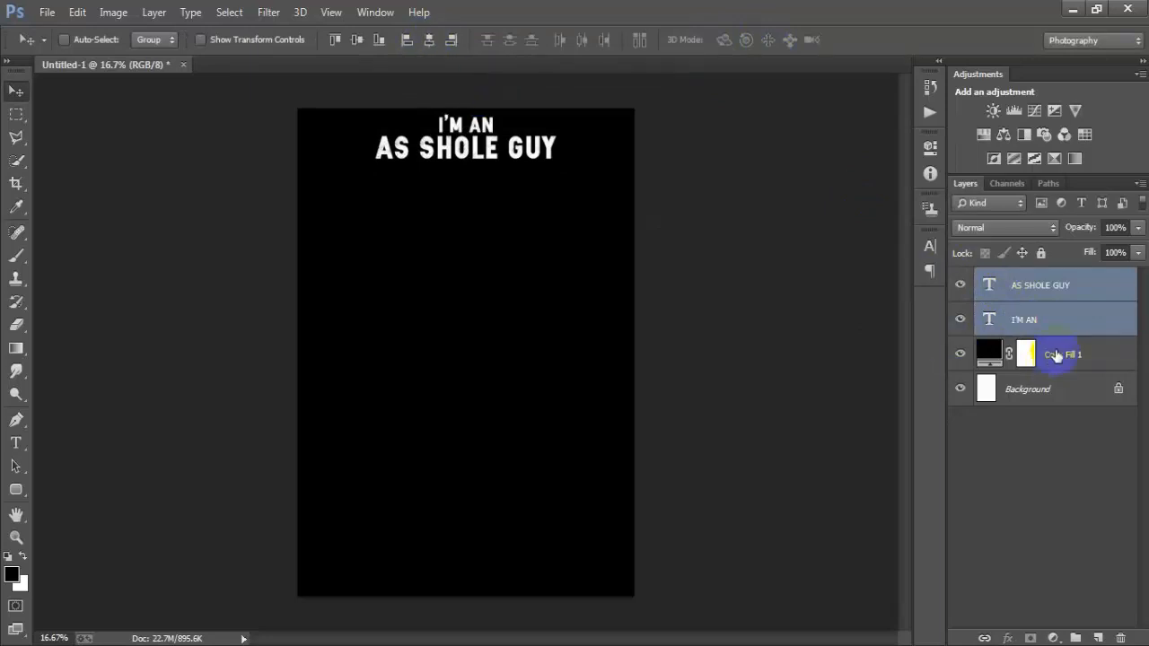
# Duplicate the "AS SHOLE GUY" layer and move the copy straight down to form a third line
pyautogui.click(1014, 289)
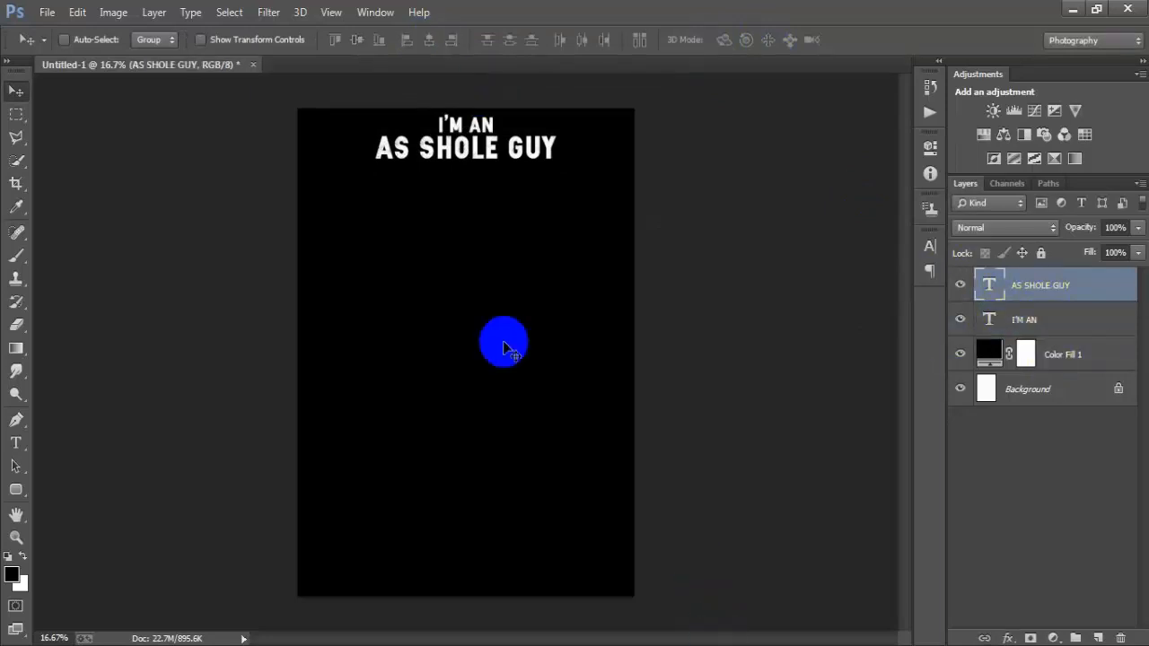
pyautogui.hotkey('ctrl', 'j')
pyautogui.hotkey('shift', 'Down')
pyautogui.hotkey('shift', 'Down')
pyautogui.hotkey('shift', 'Down')
pyautogui.hotkey('shift', 'Down')
pyautogui.hotkey('shift', 'Down')
pyautogui.hotkey('shift', 'Down')
pyautogui.hotkey('shift', 'Down')
pyautogui.hotkey('shift', 'Down')
pyautogui.hotkey('shift', 'Down')
pyautogui.hotkey('shift', 'Down')
pyautogui.hotkey('shift', 'Down')
pyautogui.hotkey('shift', 'Down')
pyautogui.hotkey('shift', 'Down')
pyautogui.hotkey('shift', 'Down')
pyautogui.hotkey('shift', 'Down')
pyautogui.hotkey('shift', 'Down')
pyautogui.hotkey('shift', 'Down')
pyautogui.hotkey('shift', 'Down')
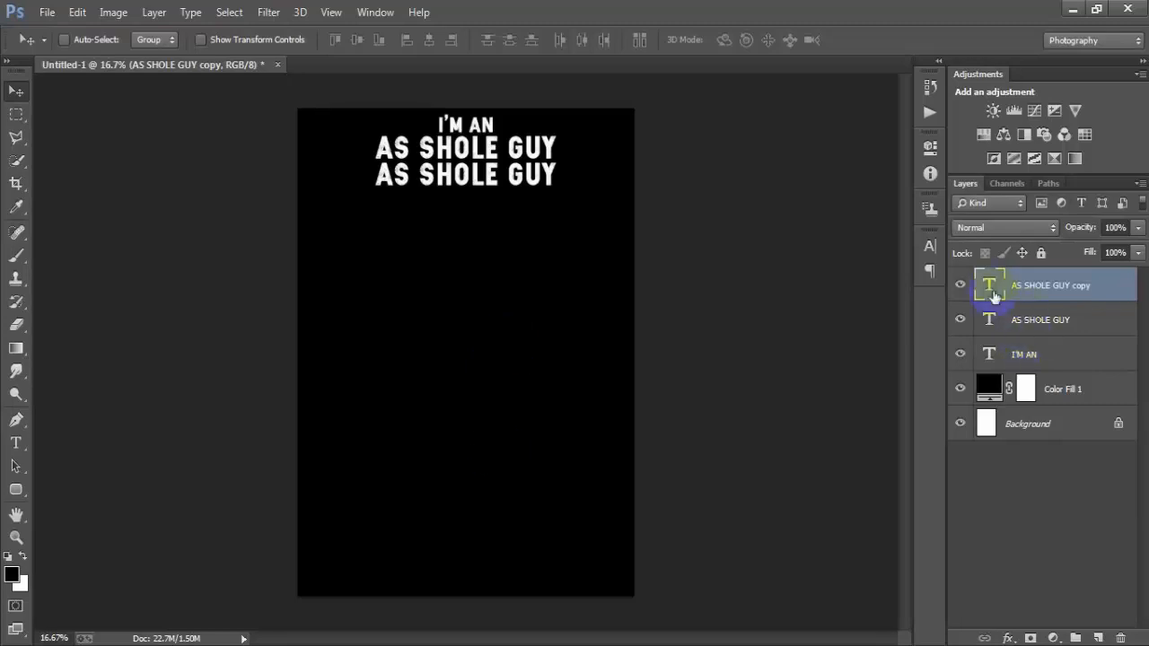
# Replace the third line's text with "I LIKE BOOBS I DRINK BEER"
pyautogui.press('t')
pyautogui.press('Return')
pyautogui.hotkey('ctrl', 'v')
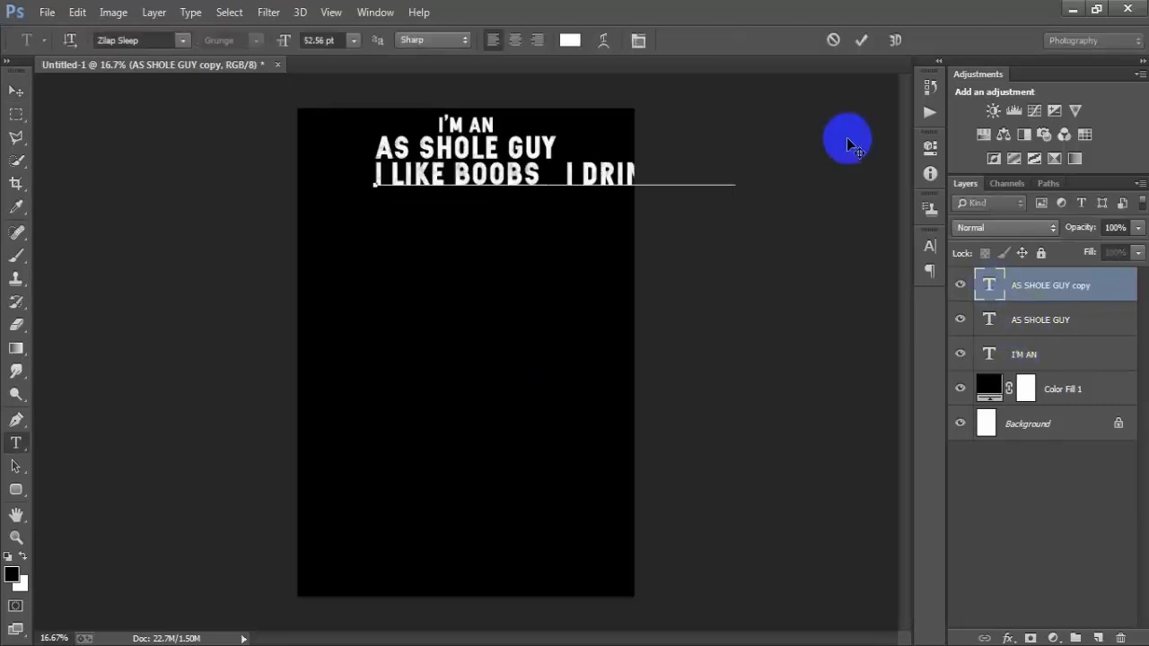
pyautogui.click(861, 40)
pyautogui.hotkey('ctrl', 'Return')
pyautogui.press('v')
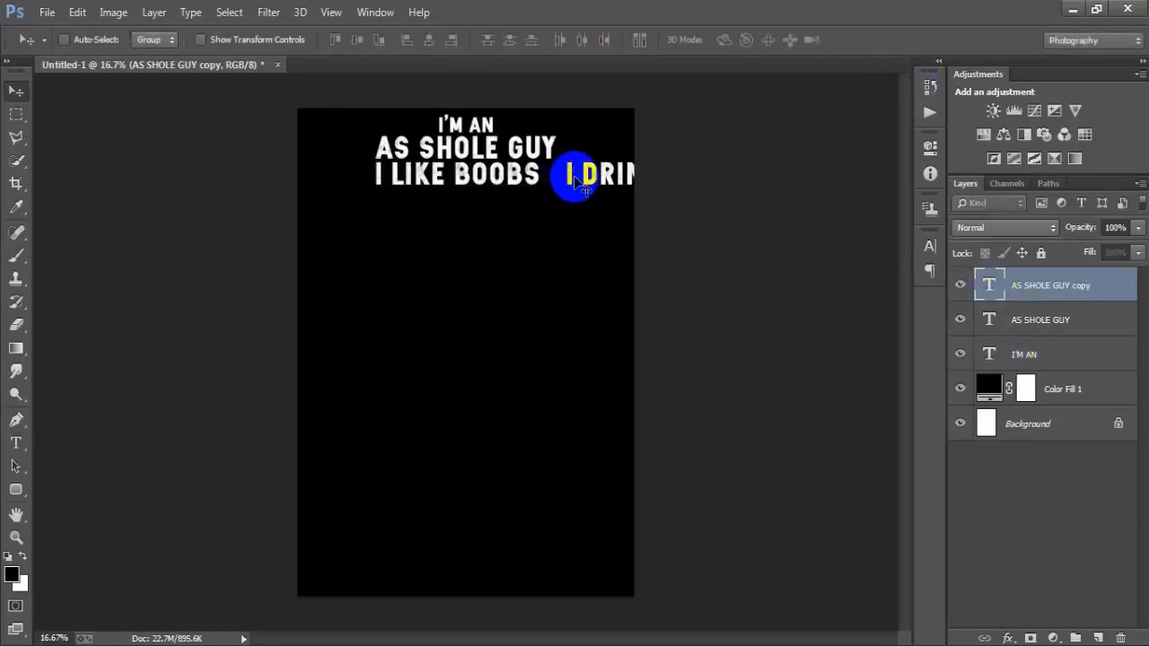
# Move the third text line to the middle of the canvas width and scale it to about 87% so it fits
pyautogui.moveTo(564, 182); pyautogui.dragTo(482, 196)
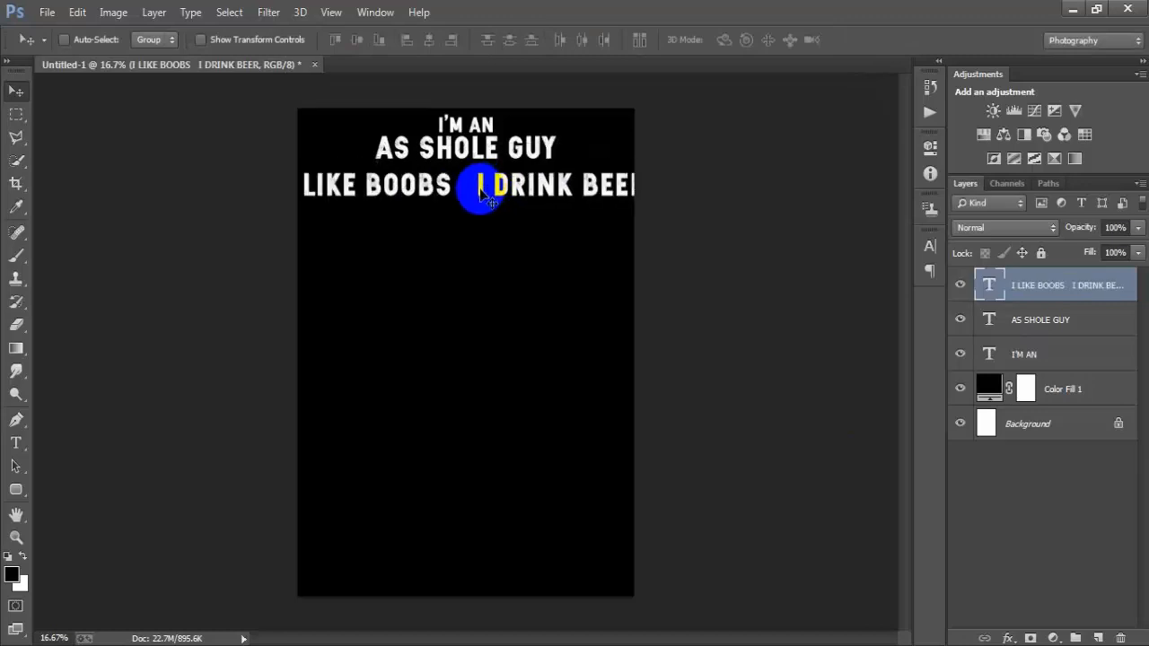
pyautogui.hotkey('ctrl', 't')
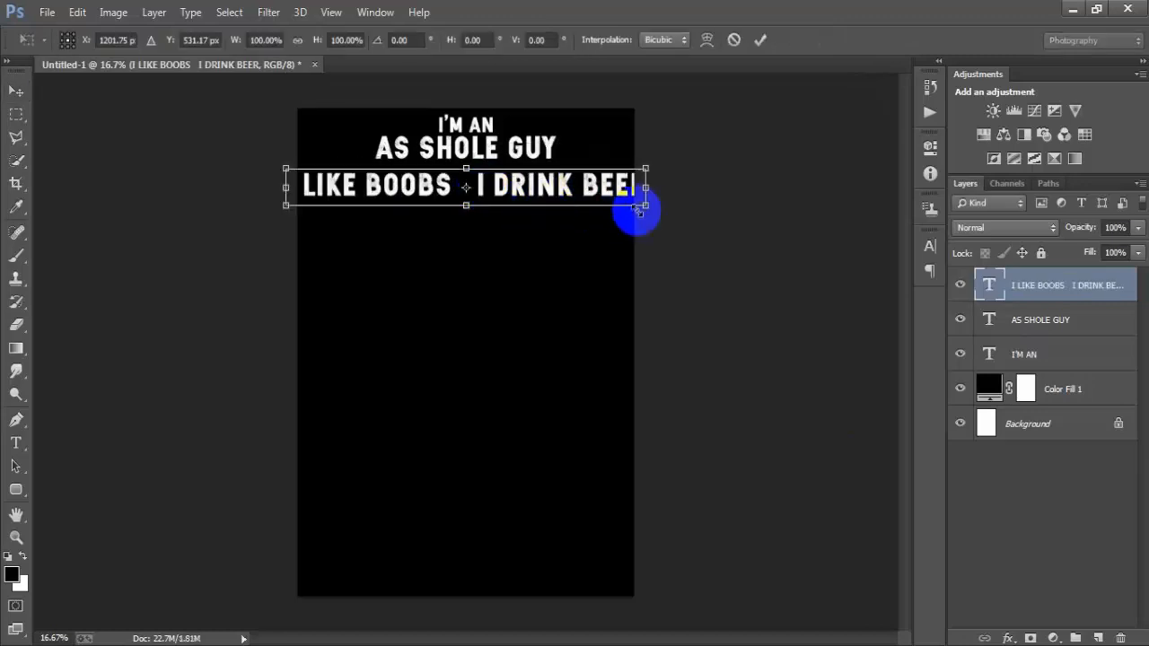
pyautogui.moveTo(648, 208); pyautogui.dragTo(625, 192)
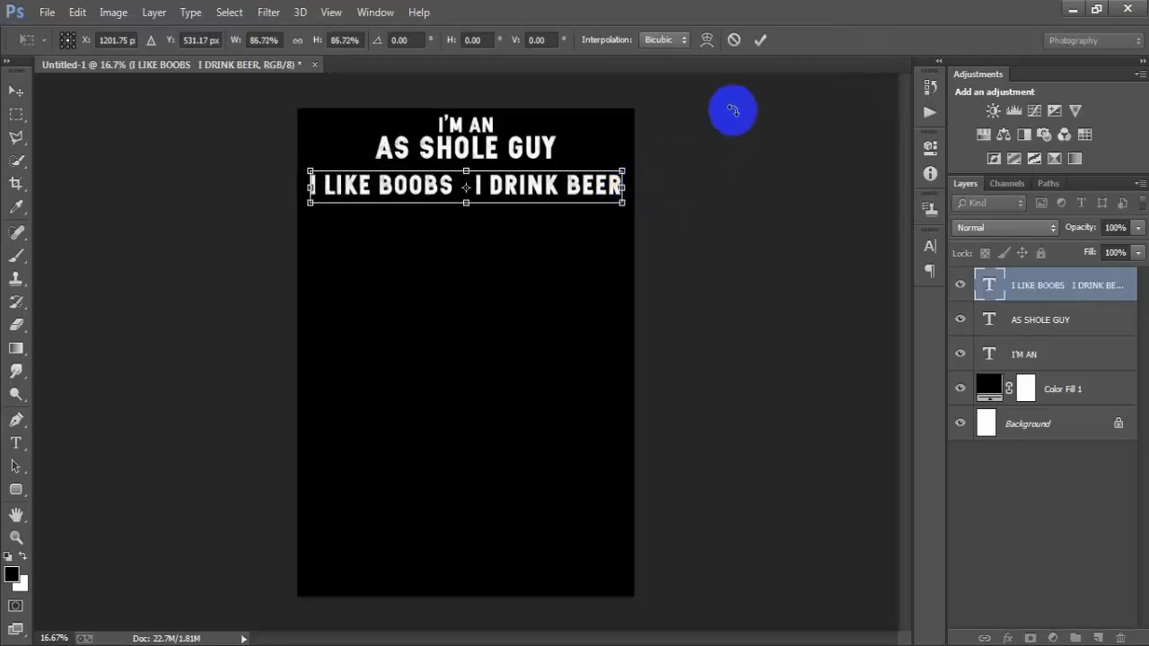
pyautogui.click(759, 40)
# Move the third text line up until it sits closely below "AS SHOLE GUY"
pyautogui.hotkey('shift', 'Up')
pyautogui.hotkey('shift', 'Up')
pyautogui.hotkey('shift', 'Up')
pyautogui.hotkey('shift', 'Up')
pyautogui.hotkey('shift', 'Up')
pyautogui.hotkey('shift', 'Up')
pyautogui.hotkey('shift', 'Up')
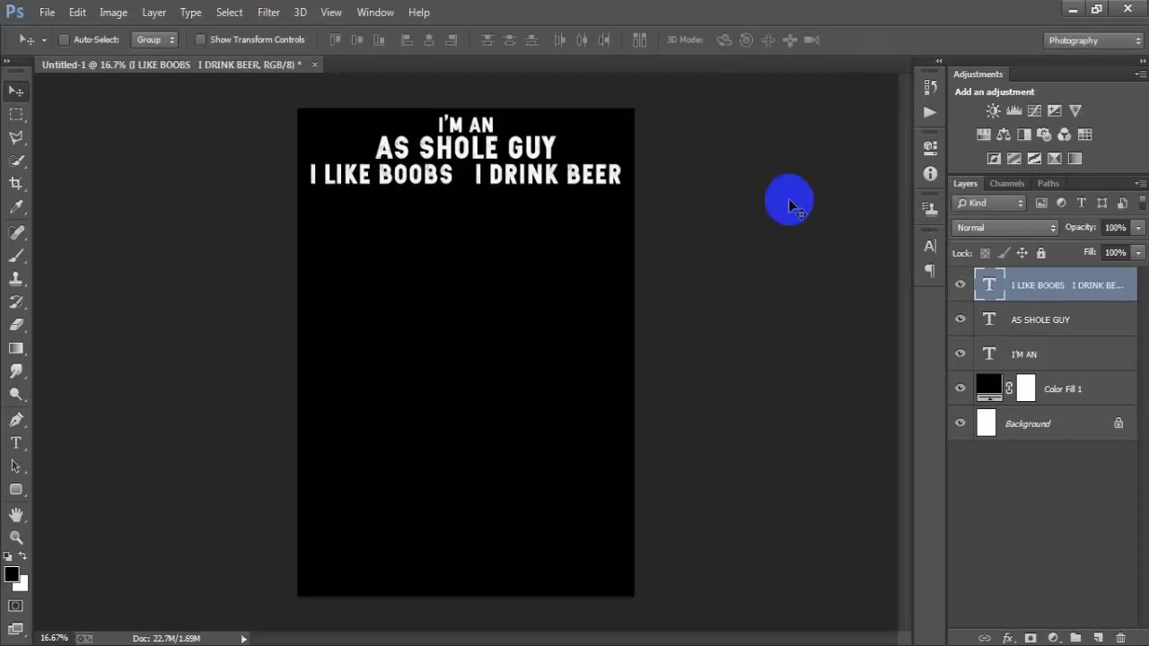
# Align the third text line horizontally with the center of the Background layer
pyautogui.keyDown('ctrl'); pyautogui.click(1068, 435); pyautogui.keyUp('ctrl')
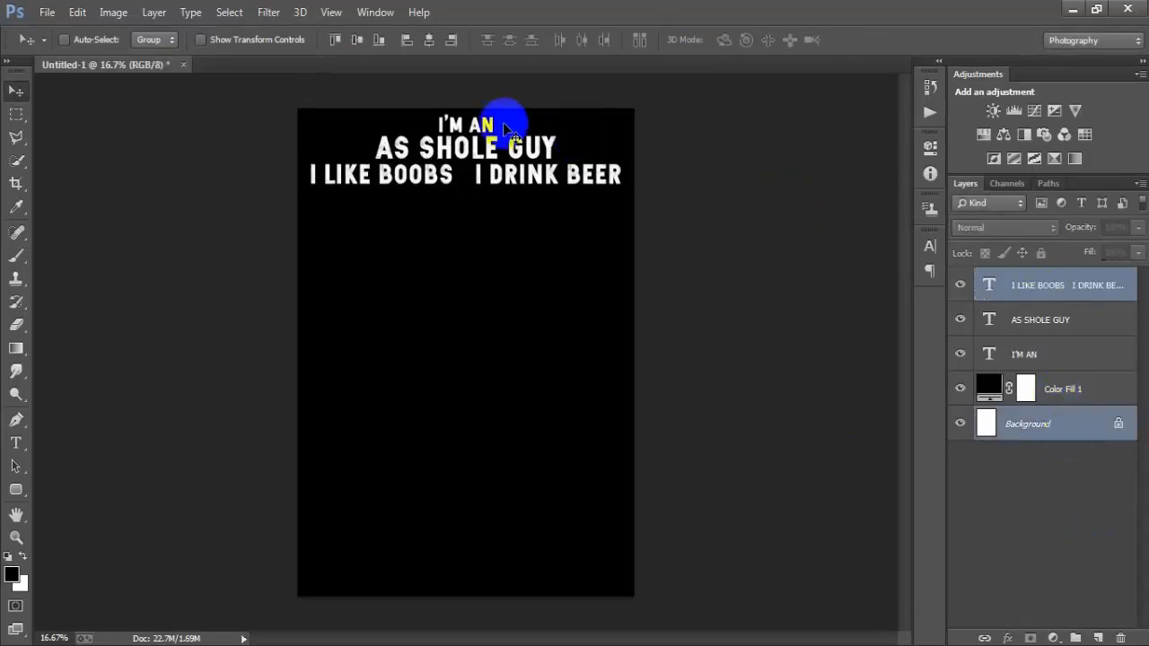
pyautogui.click(1029, 296)
# Open the EPS skull artwork 000001 (2) in CMYK Color mode, raising its rasterization resolution
pyautogui.click(47, 11)
pyautogui.click(50, 51)
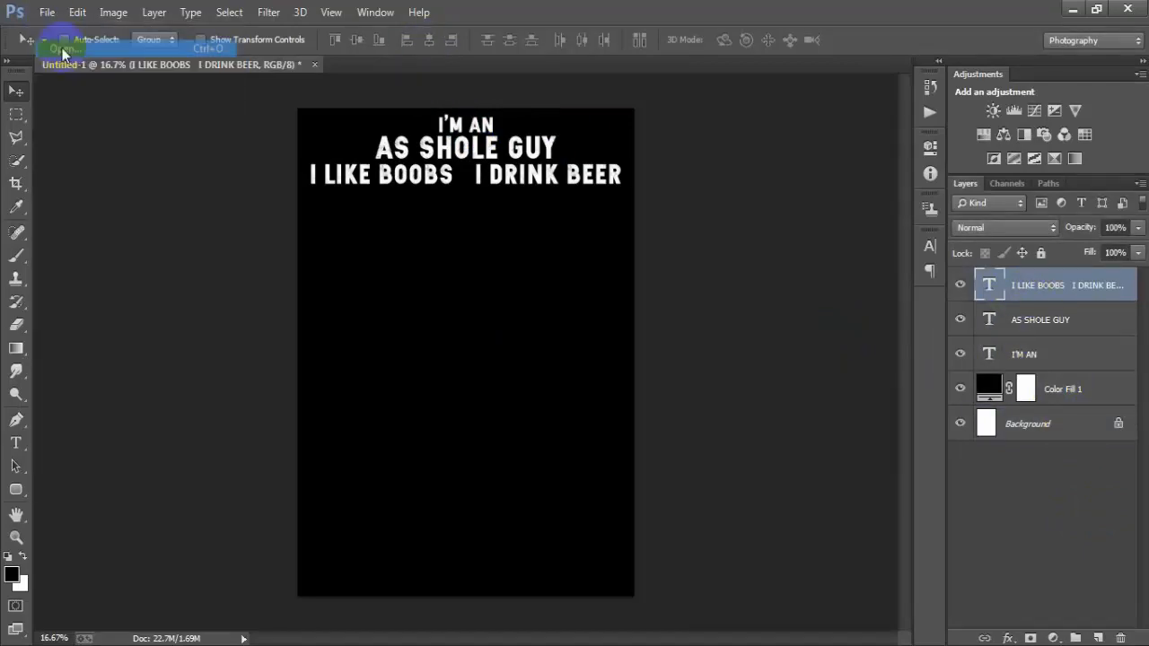
pyautogui.click(573, 144)
pyautogui.click(781, 498)
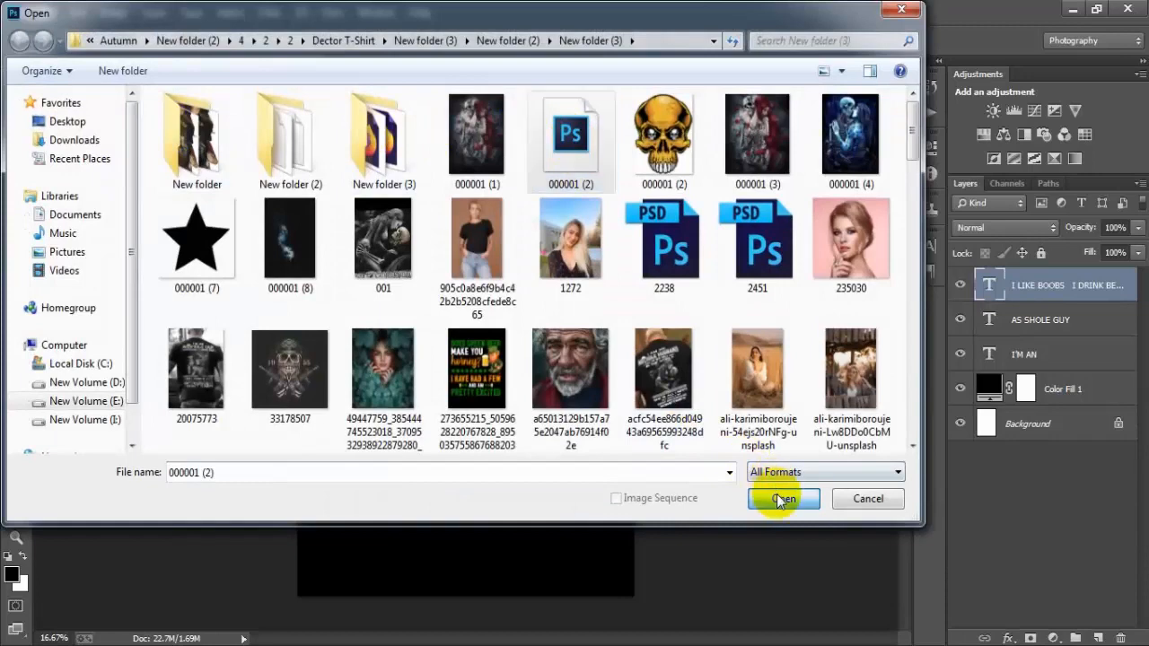
pyautogui.doubleClick(485, 276)
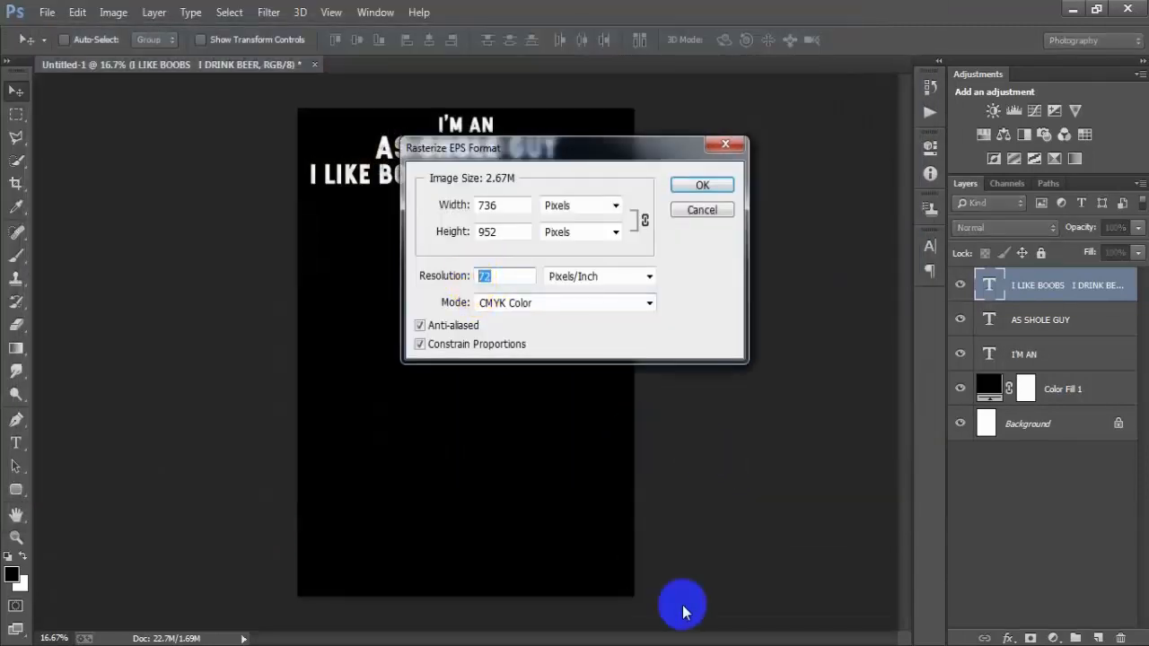
pyautogui.press('Return')
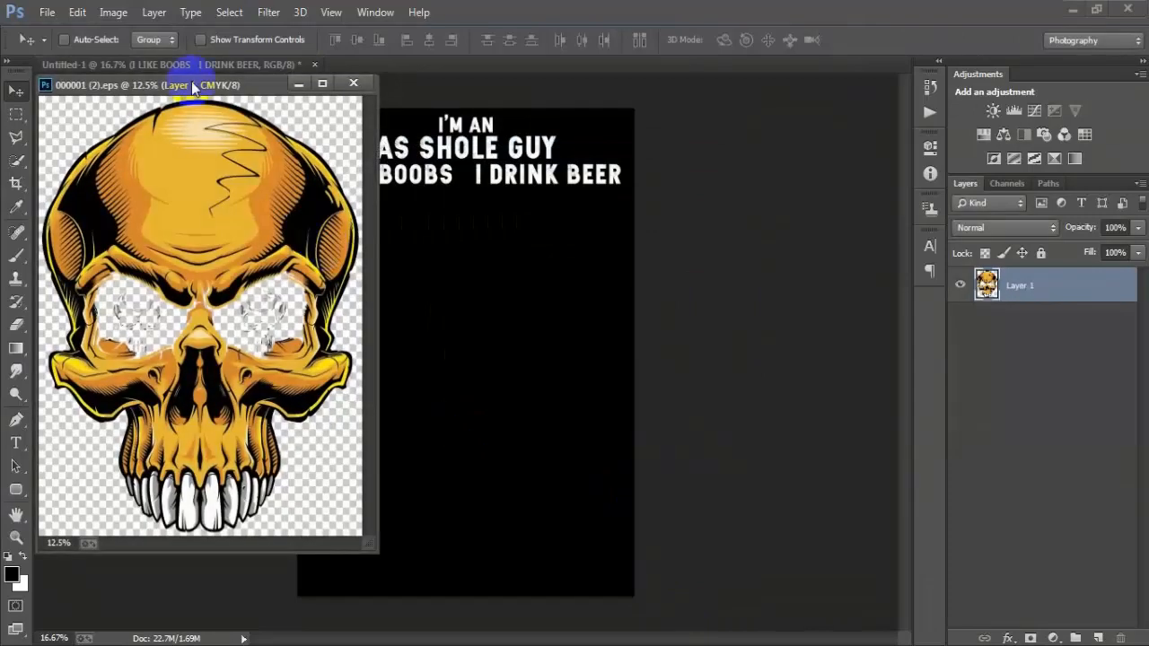
# Copy the yellow skull into the Untitled-1 document as a new top layer and close the EPS file
pyautogui.moveTo(194, 92); pyautogui.dragTo(541, 69)
pyautogui.moveTo(512, 219); pyautogui.dragTo(492, 313)
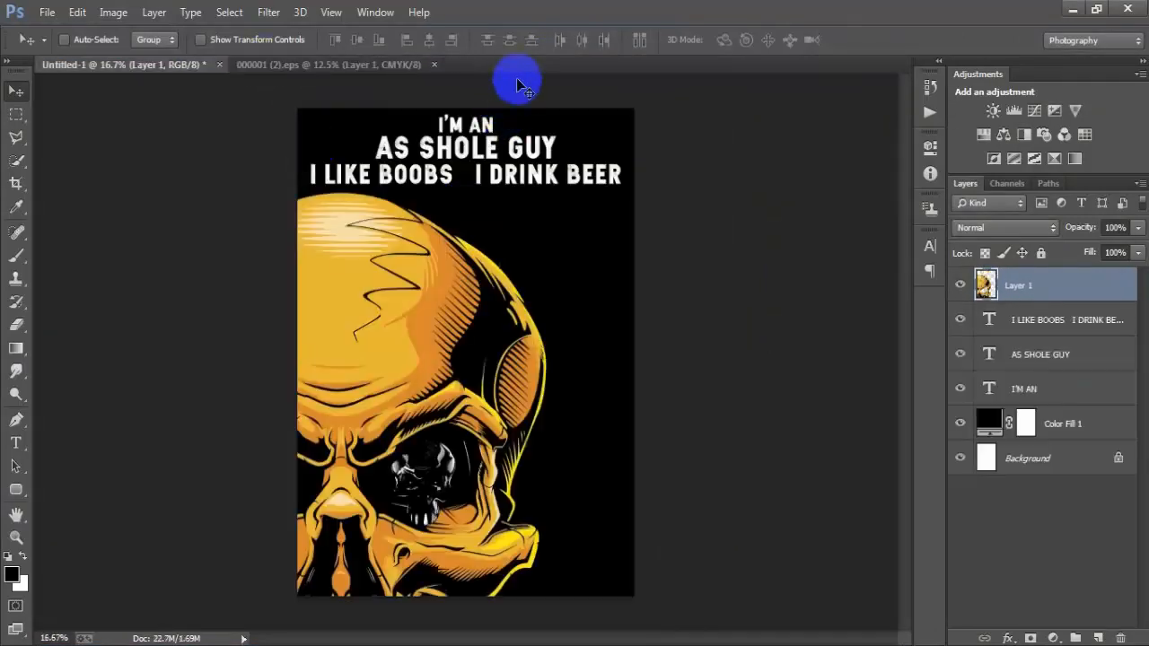
pyautogui.click(436, 66)
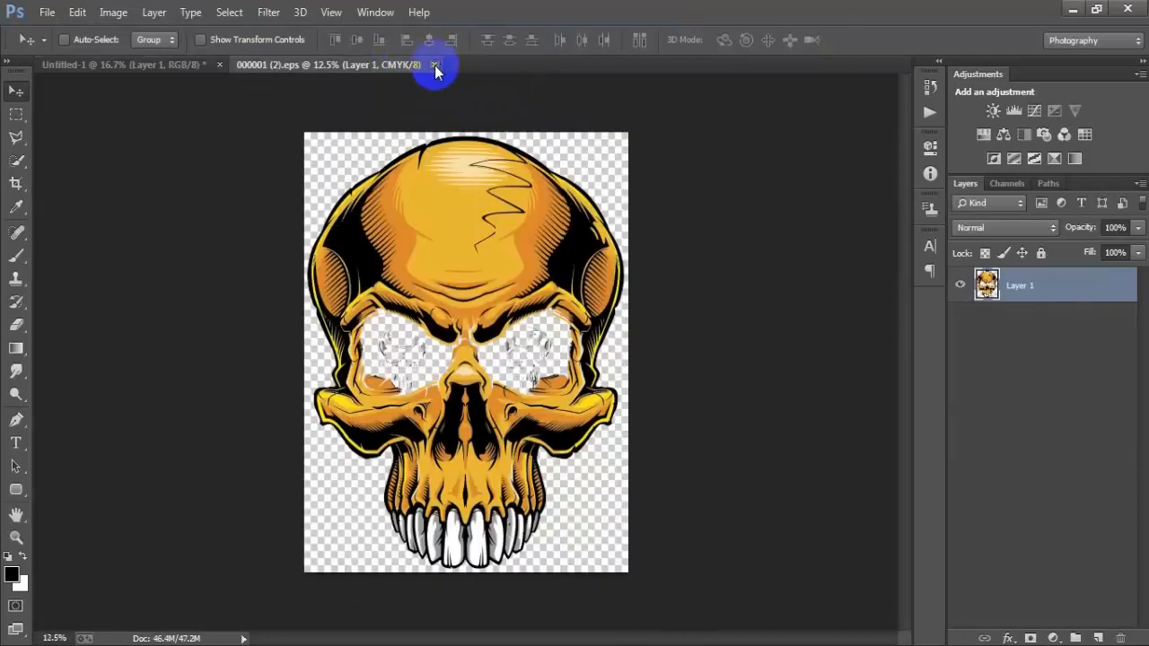
pyautogui.click(435, 66)
pyautogui.click(579, 262)
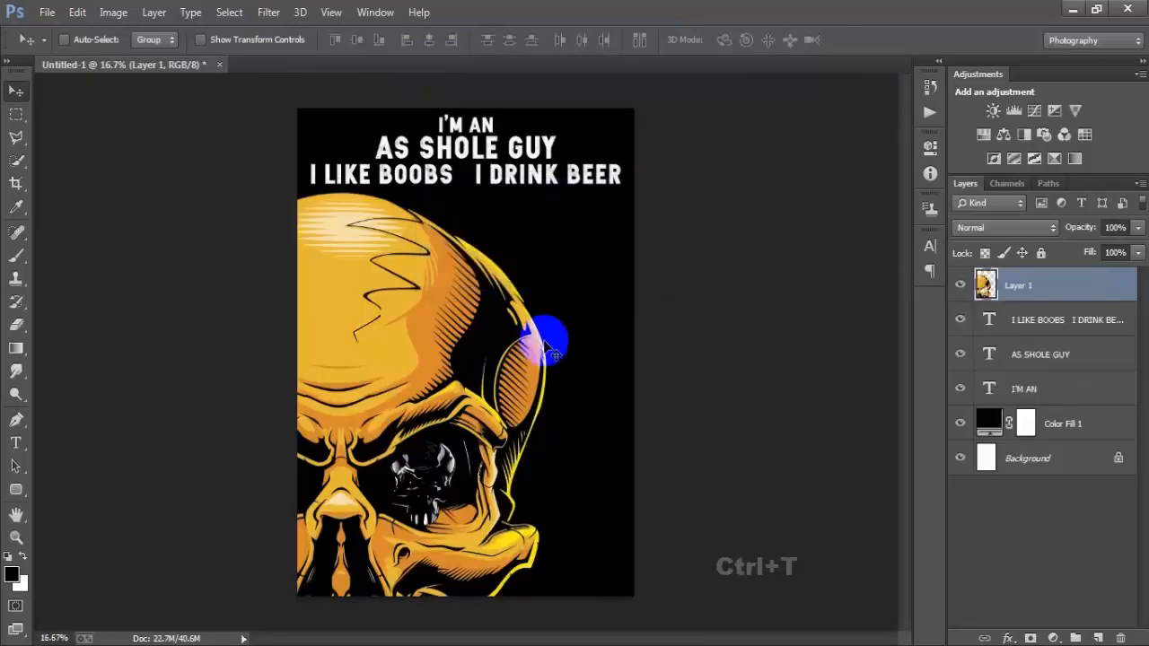
# Scale the skull down to letter height and place it in the gap between "AS" and "SHOLE" in the second line
pyautogui.hotkey('ctrl', 't')
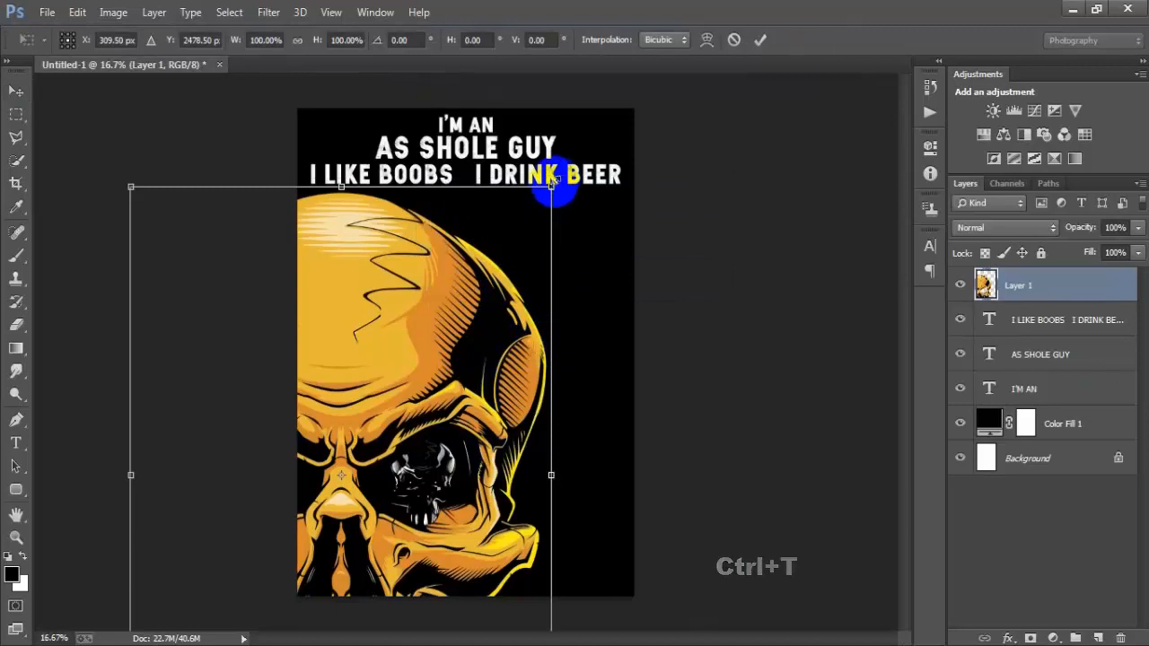
pyautogui.moveTo(551, 184)
pyautogui.mouseDown()
pyautogui.moveTo(493, 326)
pyautogui.moveTo(385, 482)
pyautogui.moveTo(372, 297)
pyautogui.moveTo(403, 146)
pyautogui.moveTo(412, 162)
pyautogui.mouseUp()
pyautogui.click(760, 39)
pyautogui.click(427, 229)
pyautogui.hotkey('ctrl', 't')
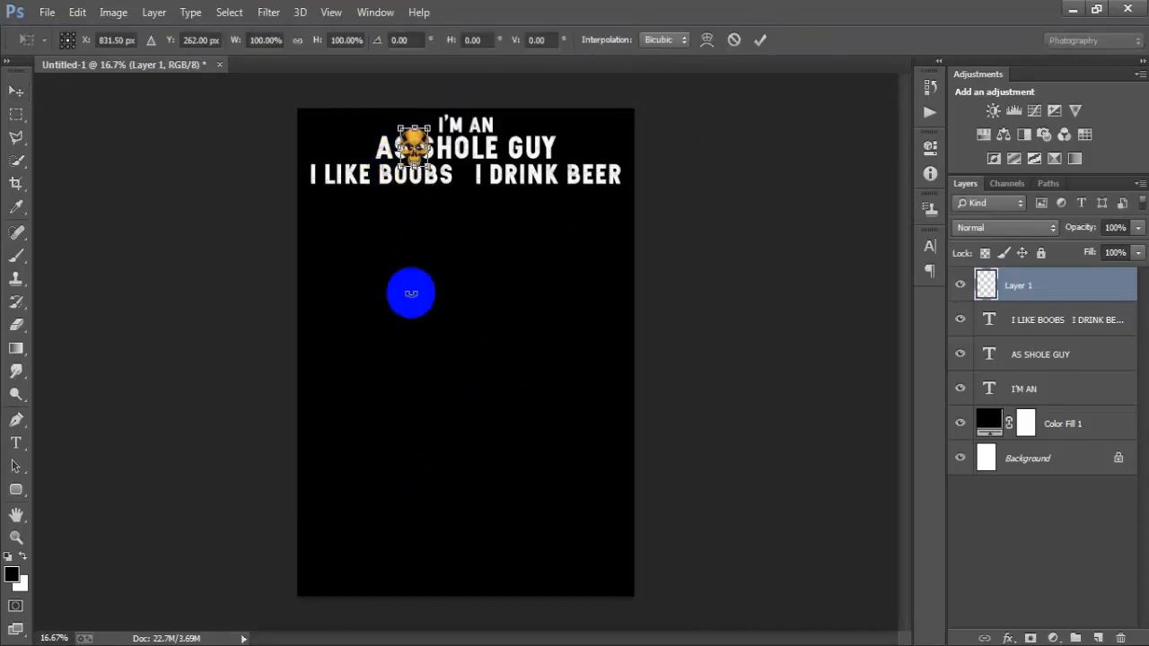
pyautogui.moveTo(432, 171); pyautogui.dragTo(428, 163)
pyautogui.click(777, 39)
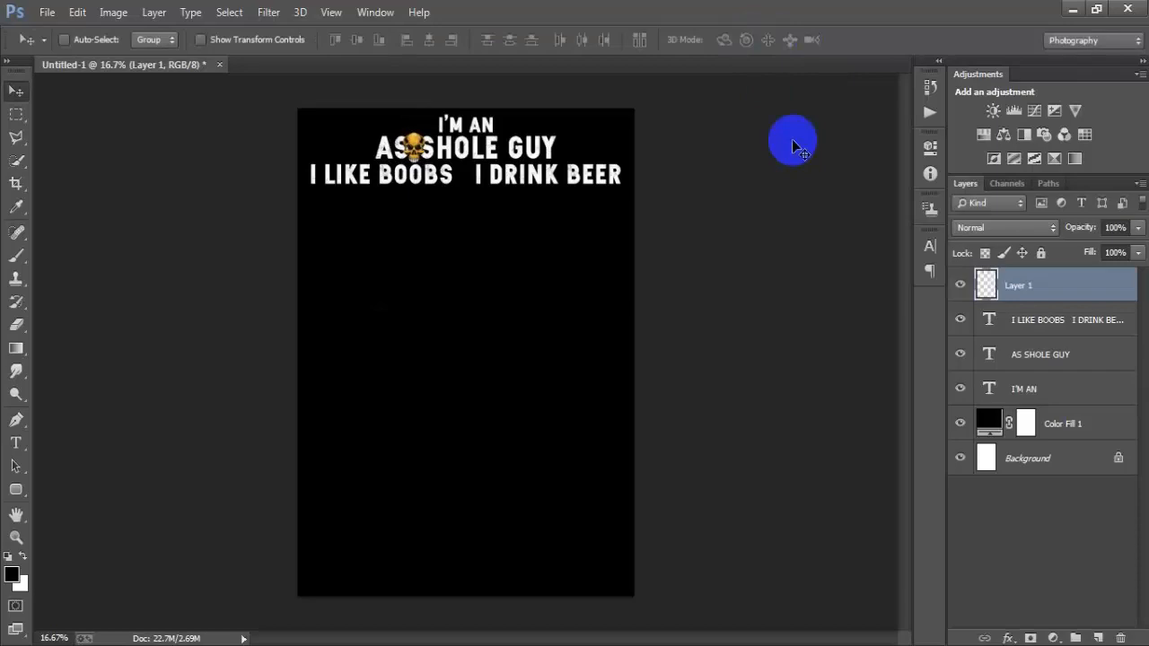
# Place the star image 000001 (7) as a linked file above all layers and rasterize its layer
pyautogui.click(46, 12)
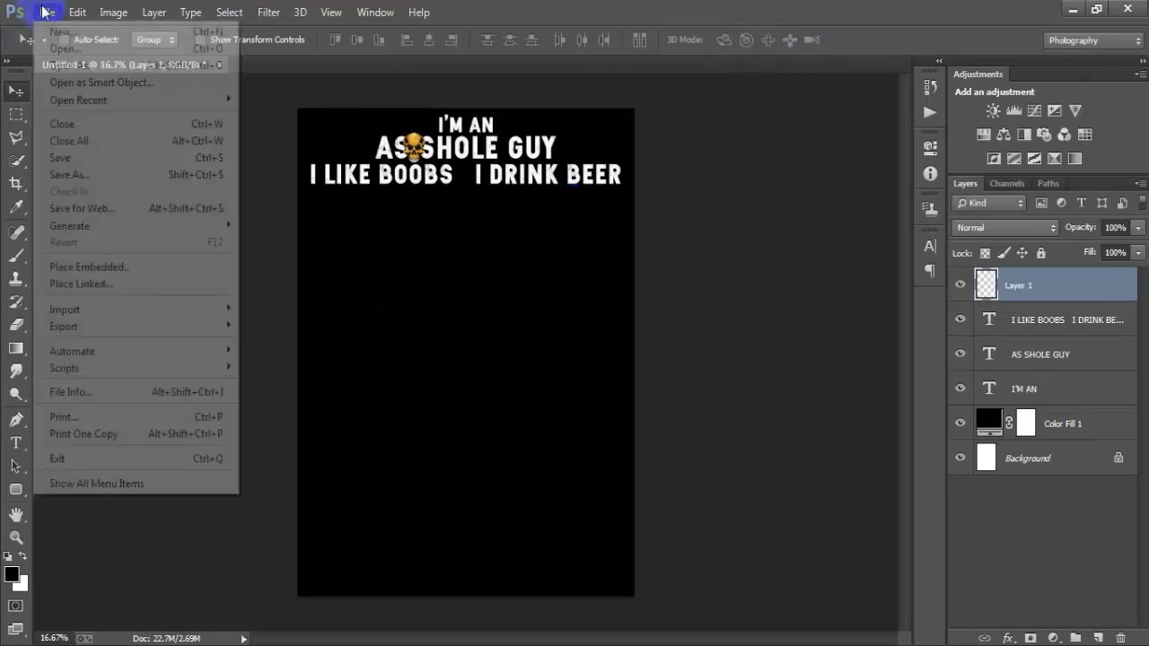
pyautogui.click(121, 286)
pyautogui.click(196, 238)
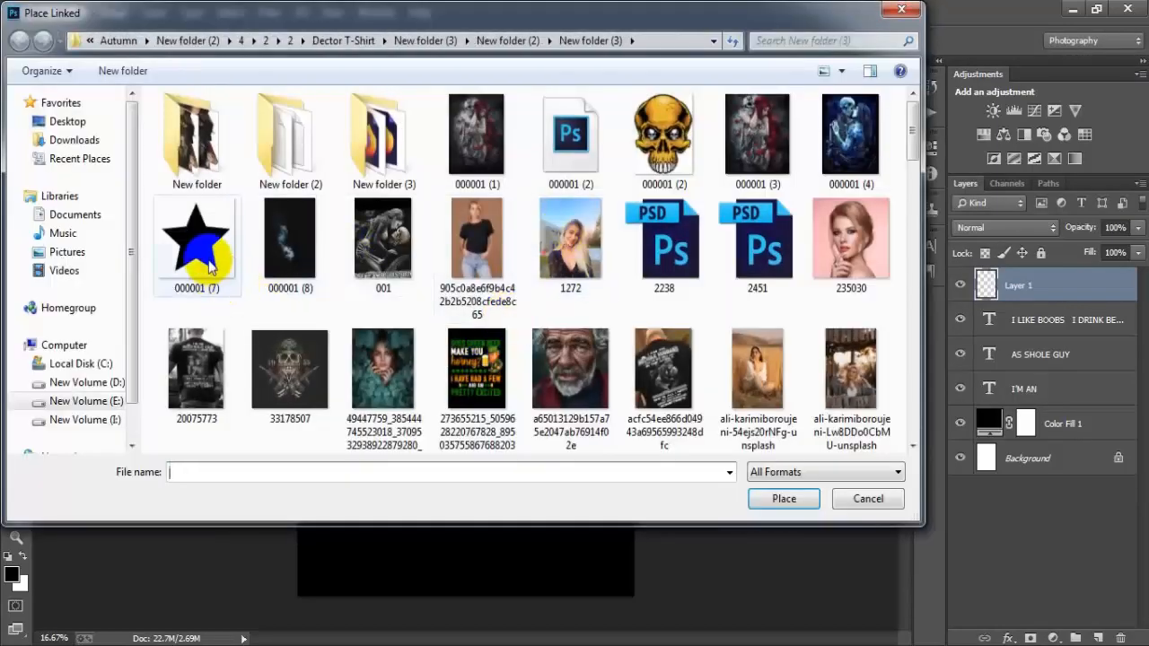
pyautogui.click(782, 500)
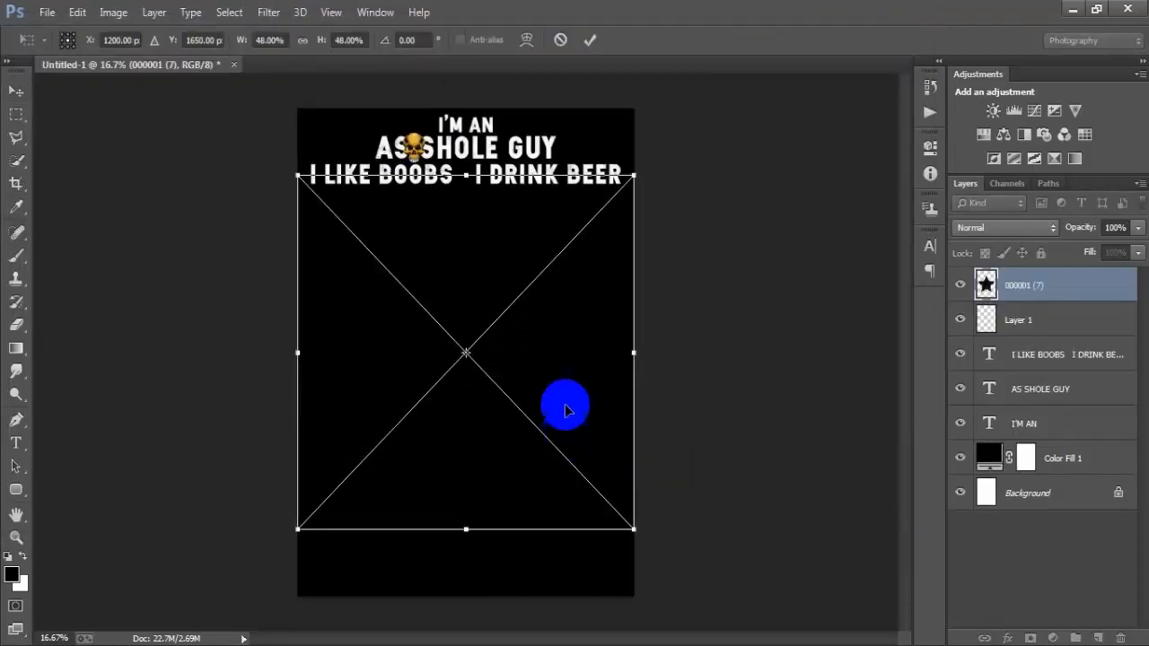
pyautogui.click(590, 40)
pyautogui.rightClick(1066, 297)
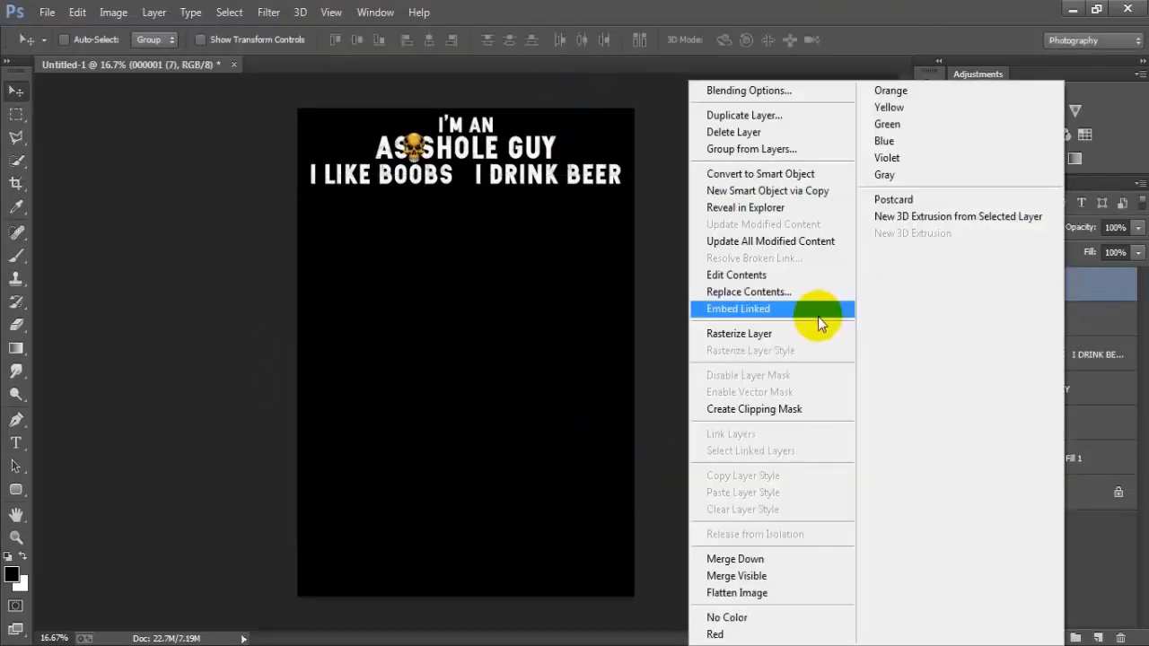
pyautogui.click(810, 335)
# Give the star layer a white Color Overlay in Normal mode at 100% opacity and collapse its effects list
pyautogui.doubleClick(1092, 287)
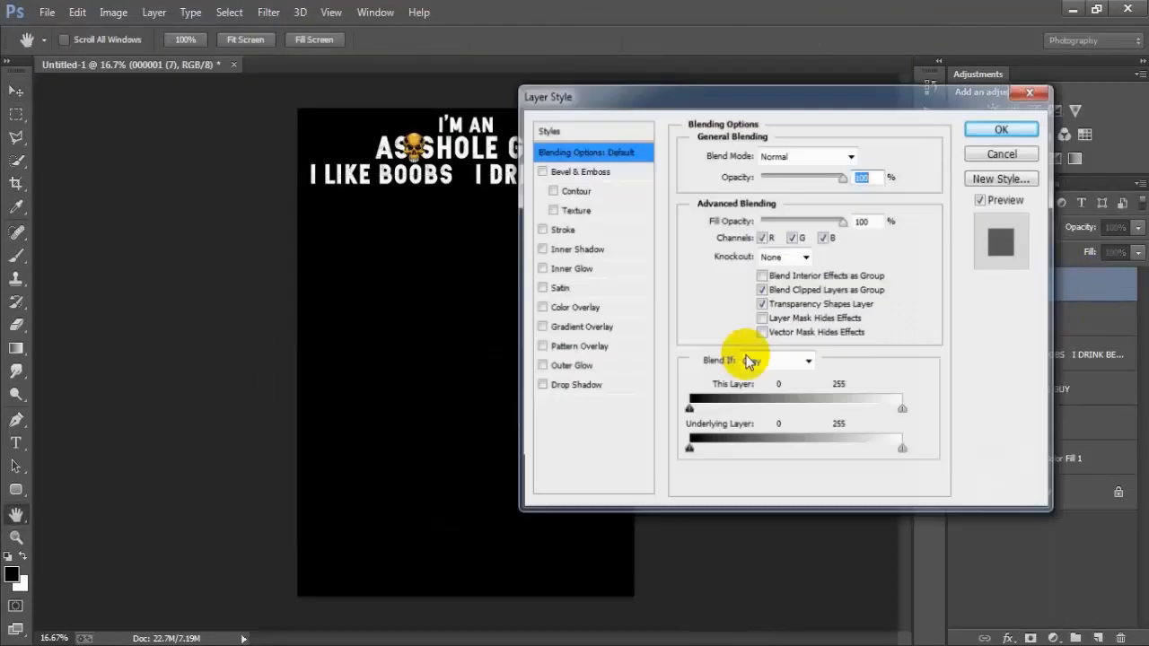
pyautogui.click(575, 308)
pyautogui.click(864, 157)
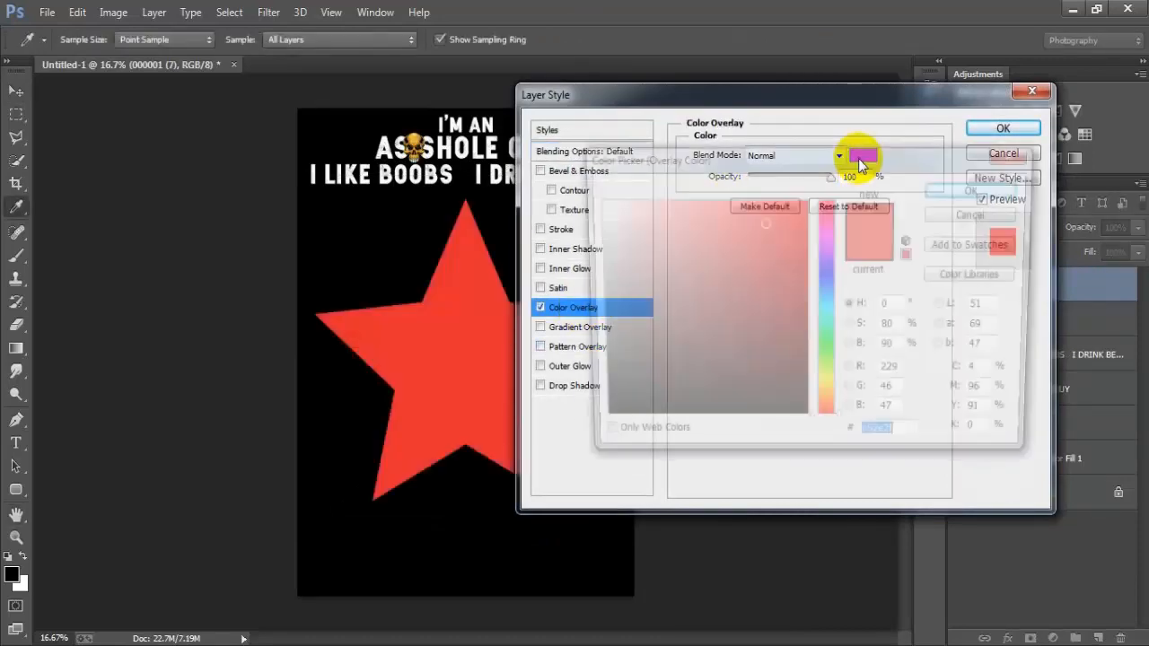
pyautogui.click(561, 184)
pyautogui.click(964, 188)
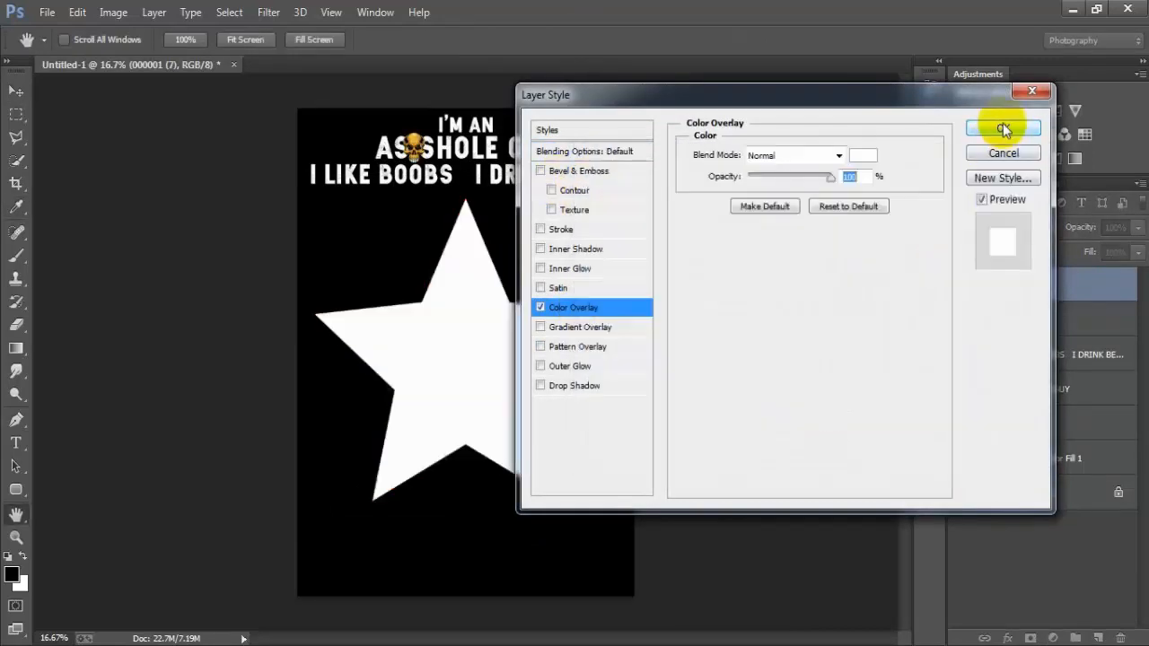
pyautogui.click(990, 132)
pyautogui.click(1132, 286)
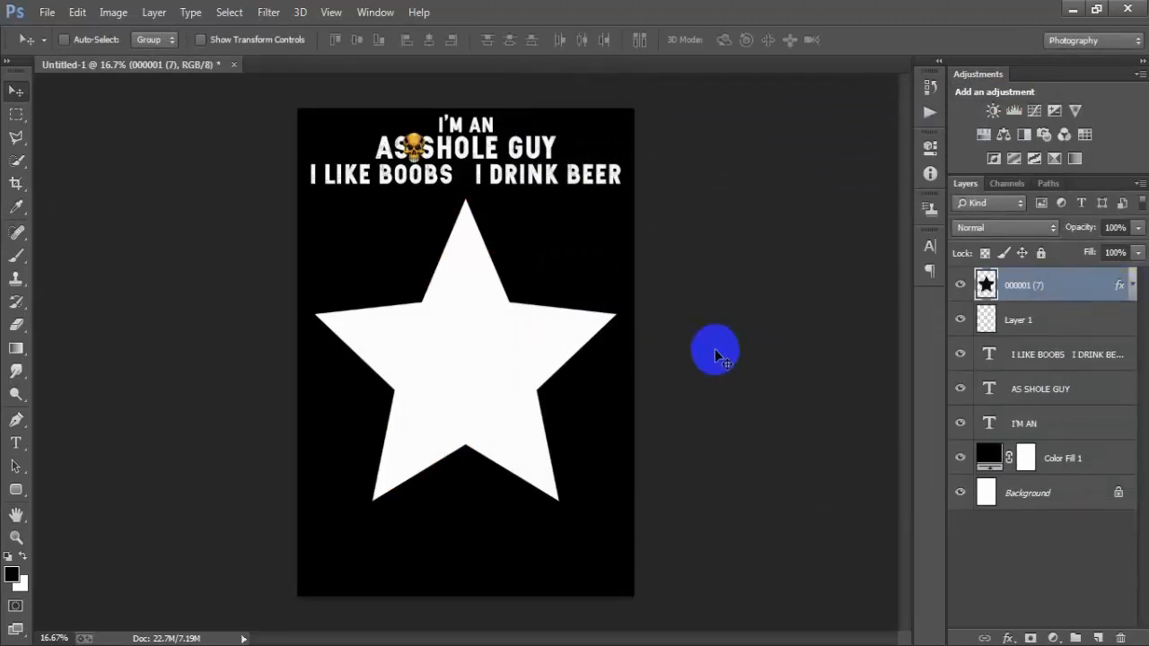
# Scale the star down to letter height and place it between "BOOBS" and "I DRINK" in the third line
pyautogui.hotkey('ctrl', 't')
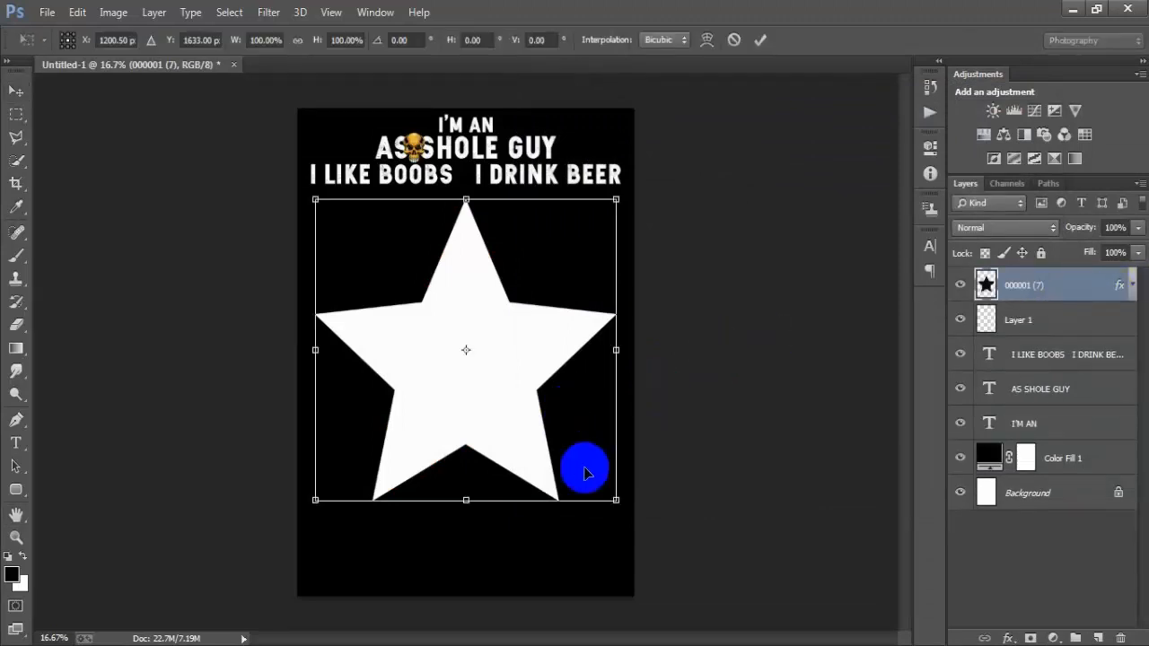
pyautogui.moveTo(613, 503); pyautogui.dragTo(466, 183)
pyautogui.click(759, 40)
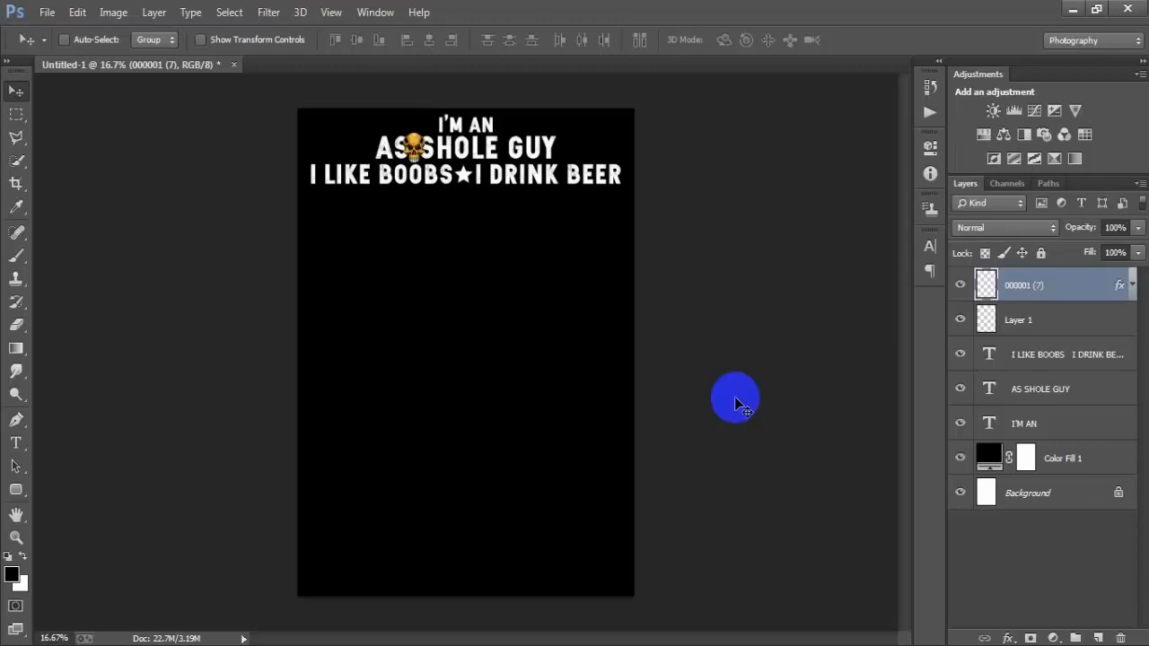
# Place the linked skeleton-and-woman picture 000001 (3) directly above the Color Fill 1 layer
pyautogui.click(1067, 461)
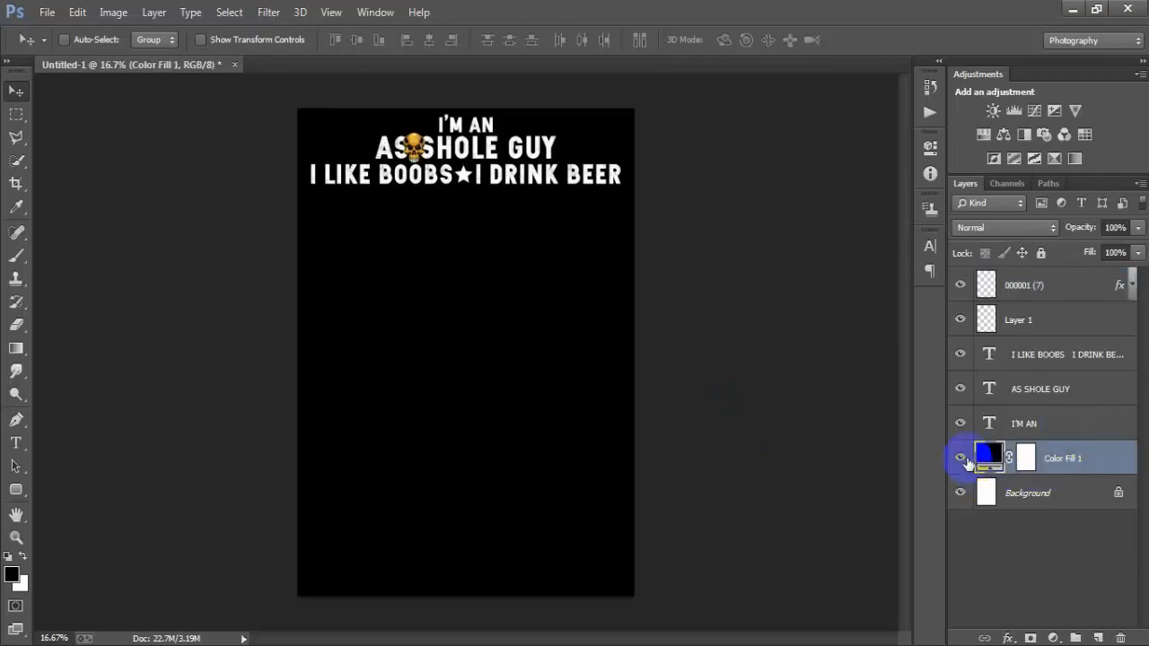
pyautogui.click(959, 458)
pyautogui.click(959, 457)
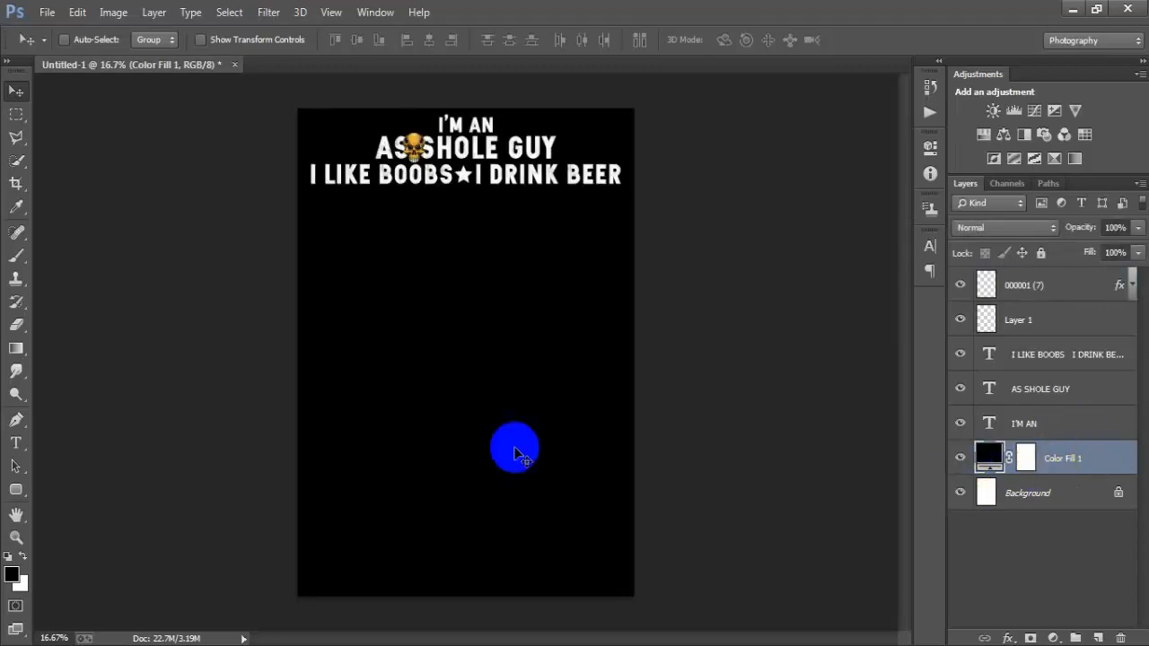
pyautogui.click(45, 11)
pyautogui.click(148, 237)
pyautogui.click(723, 148)
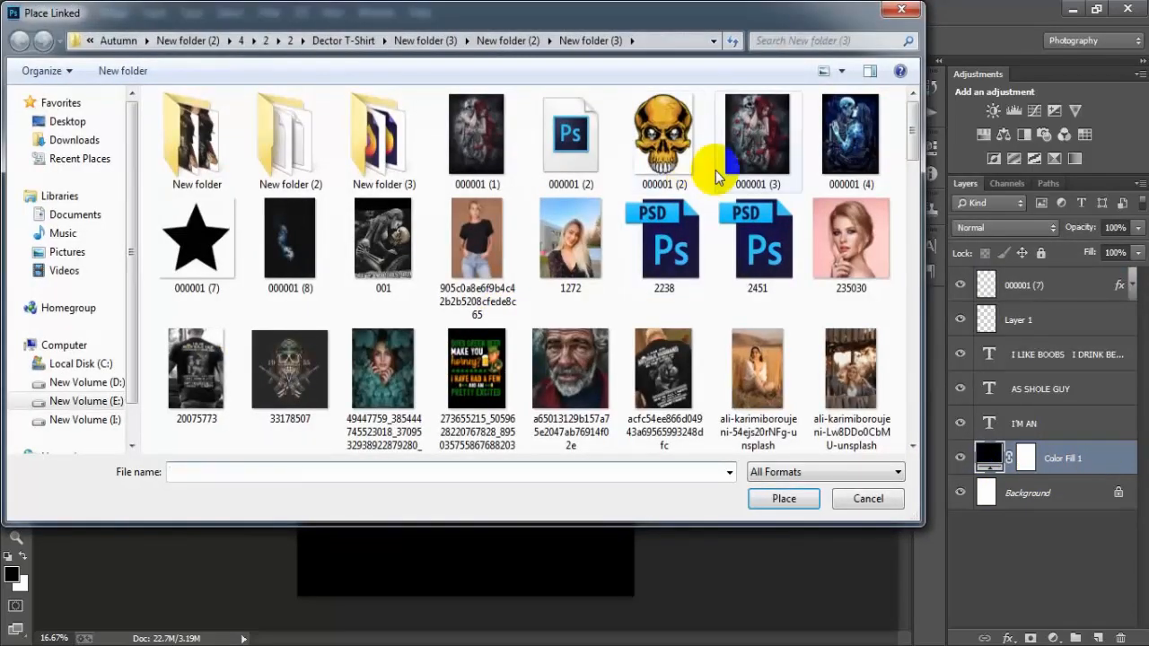
pyautogui.click(771, 487)
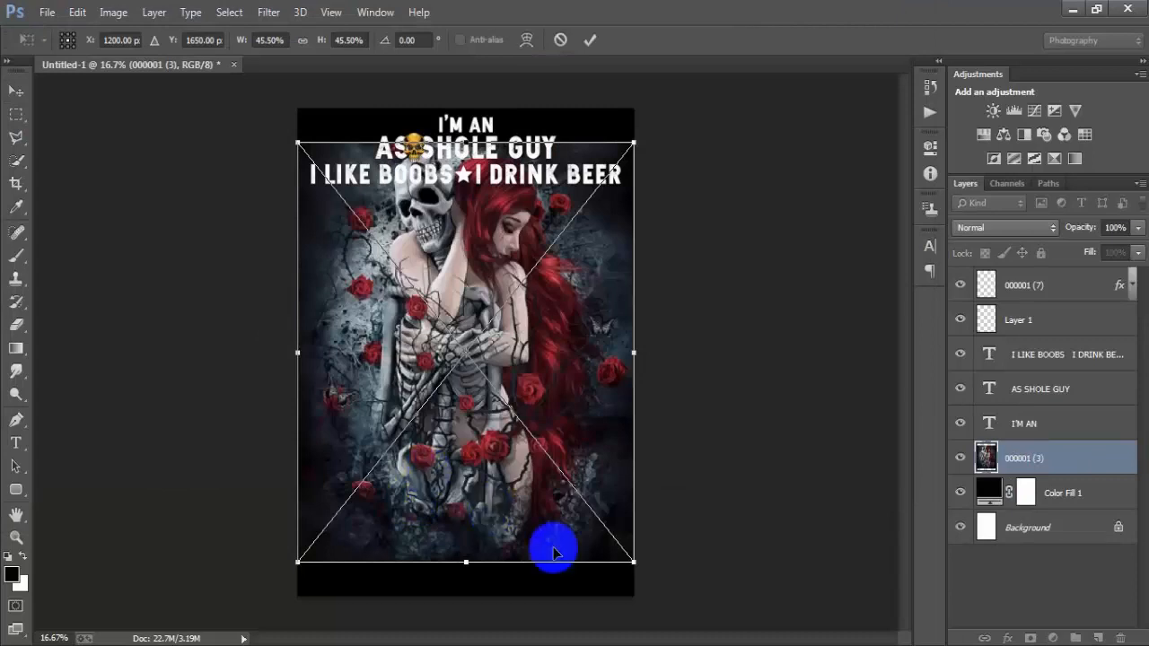
# Scale the skeleton-and-woman picture to about 34.69% and position it centered just below the third text line
pyautogui.moveTo(632, 561); pyautogui.dragTo(590, 495)
pyautogui.moveTo(570, 431); pyautogui.dragTo(569, 409)
pyautogui.moveTo(585, 482); pyautogui.dragTo(621, 449)
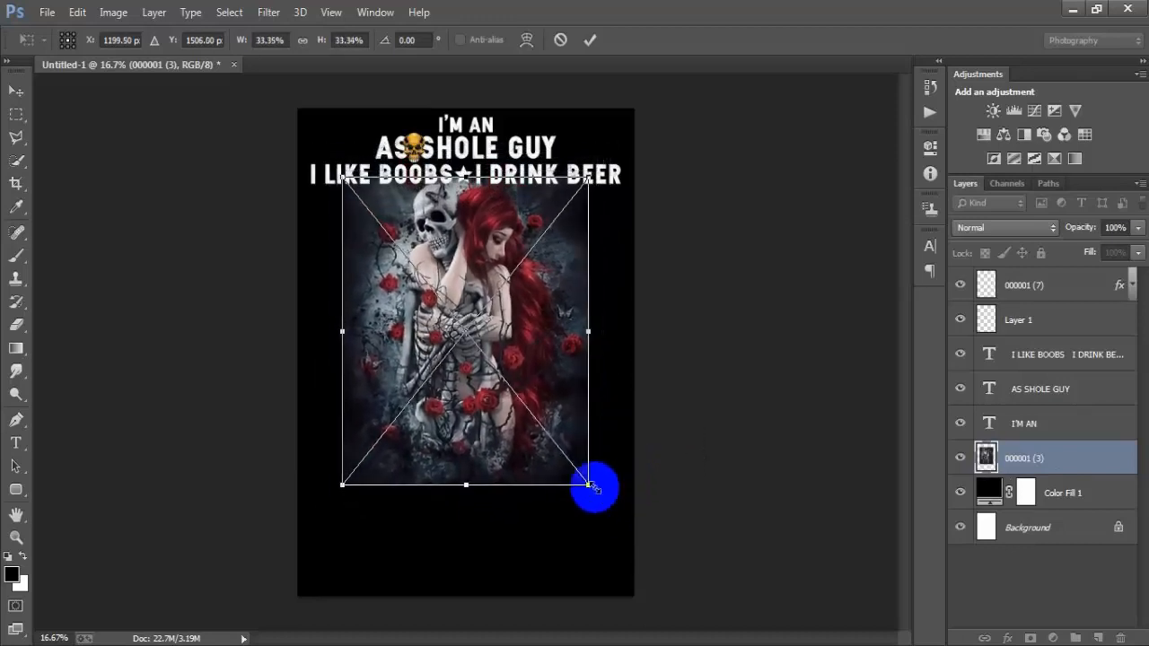
pyautogui.moveTo(590, 485)
pyautogui.mouseDown()
pyautogui.moveTo(610, 499)
pyautogui.moveTo(605, 484)
pyautogui.moveTo(593, 491)
pyautogui.mouseUp()
pyautogui.moveTo(577, 405); pyautogui.dragTo(578, 423)
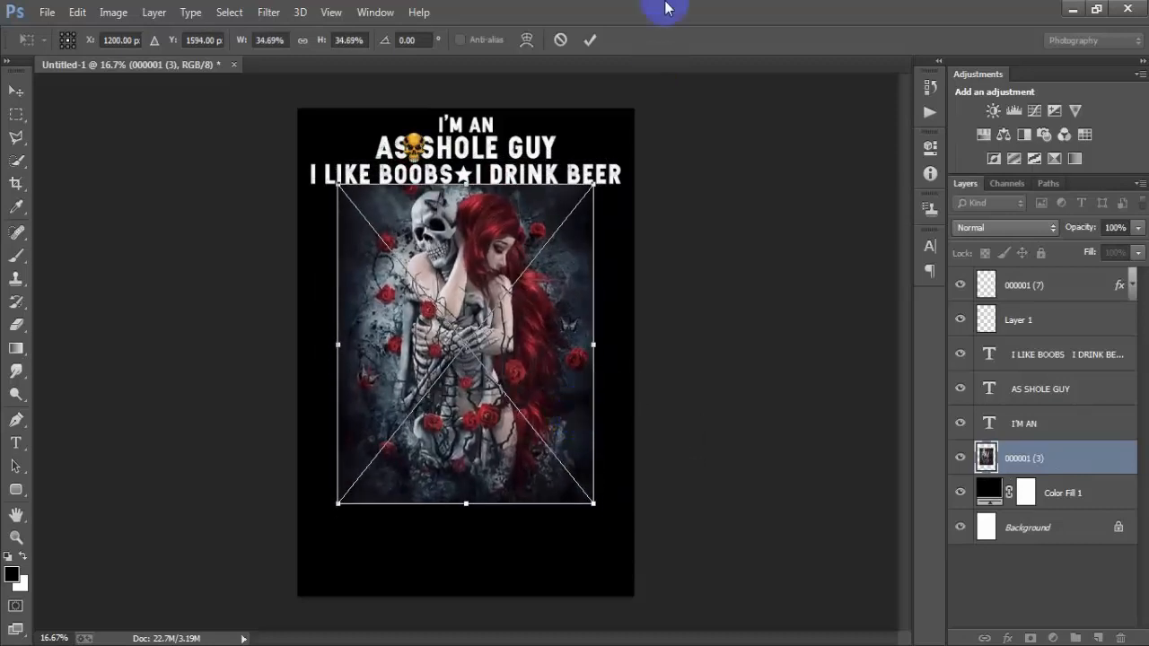
pyautogui.click(590, 39)
# Rasterize the skeleton-and-woman picture's layer and align it horizontally with the center of the Background layer
pyautogui.rightClick(1052, 458)
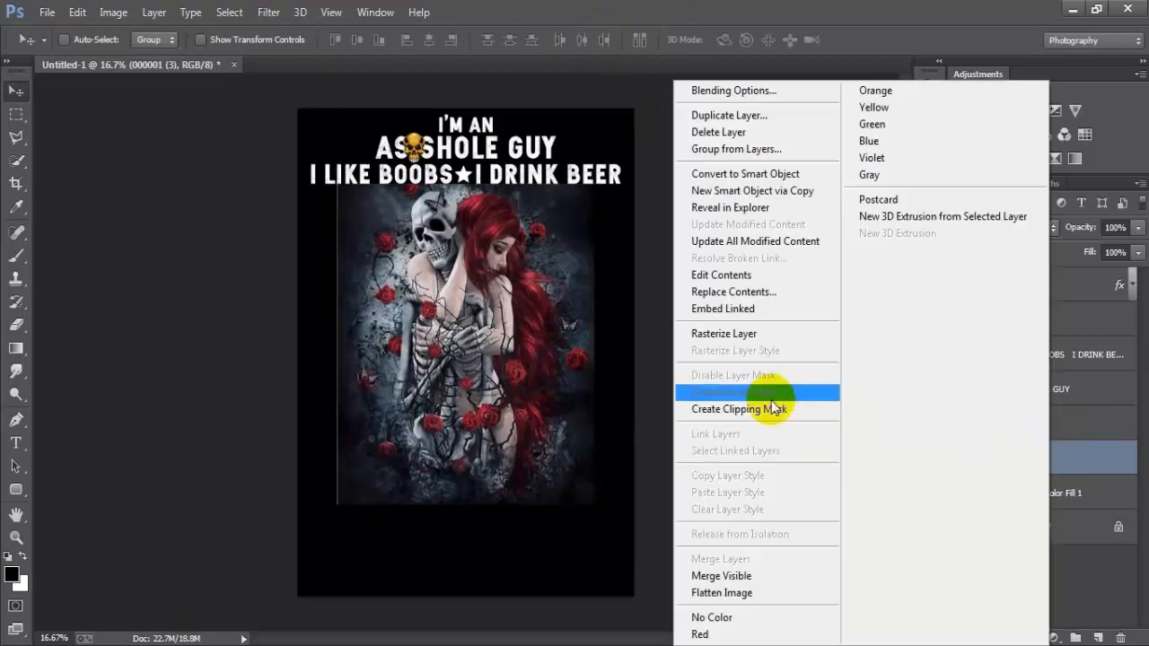
pyautogui.click(731, 333)
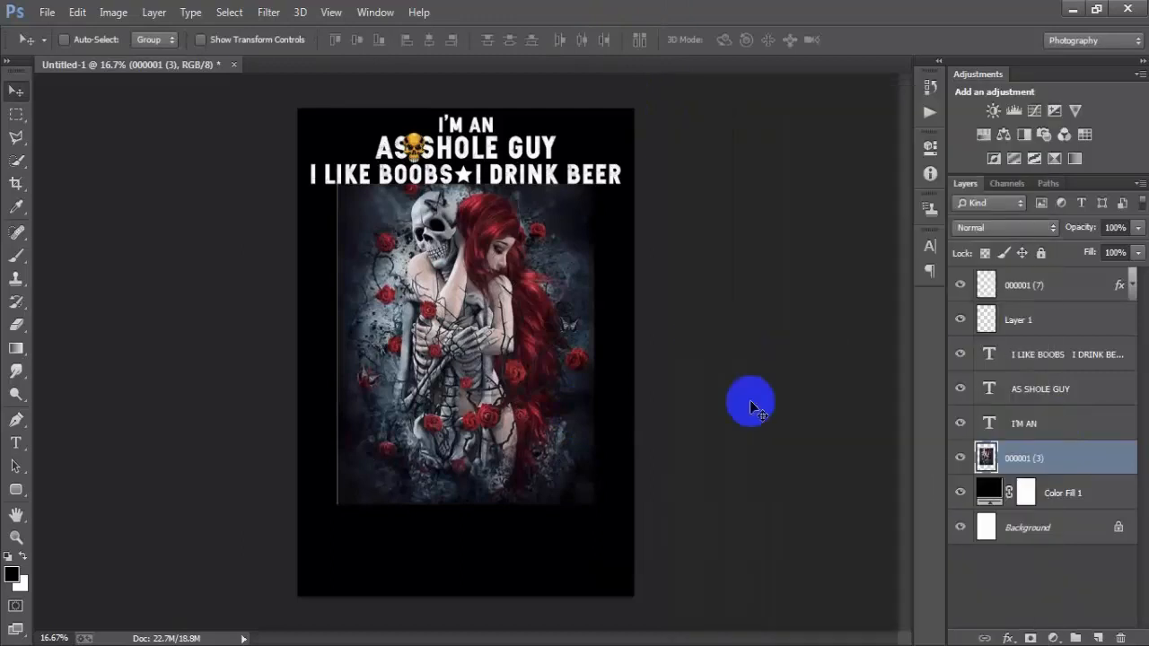
pyautogui.keyDown('ctrl'); pyautogui.click(1032, 530); pyautogui.keyUp('ctrl')
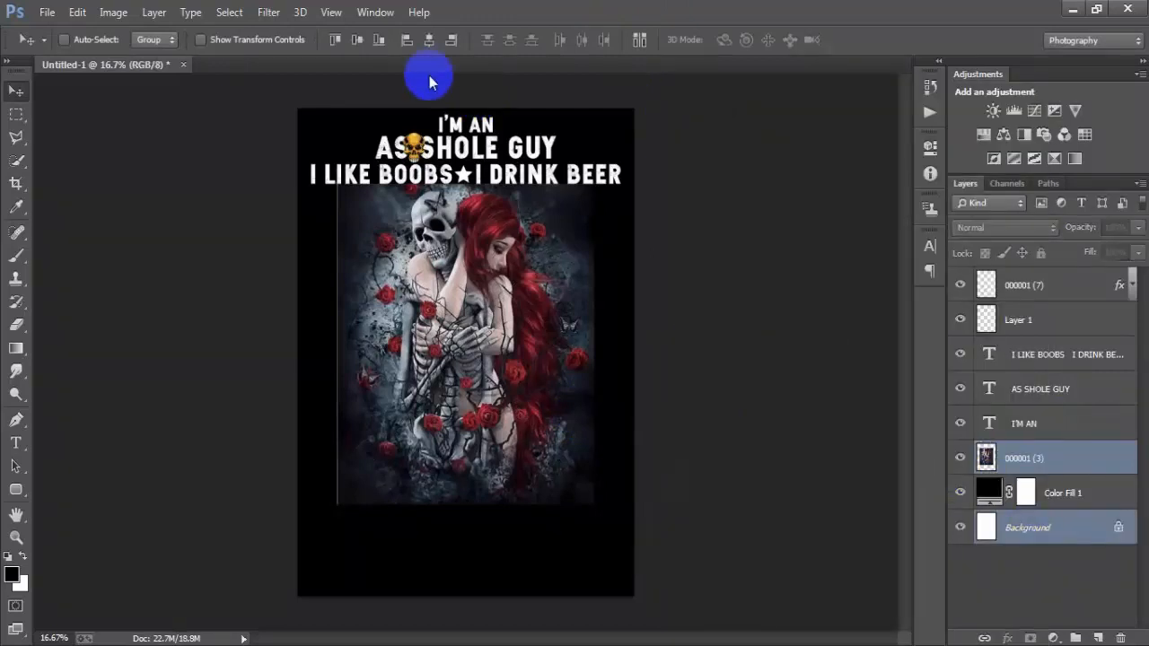
pyautogui.click(1000, 456)
pyautogui.click(960, 458)
pyautogui.click(960, 458)
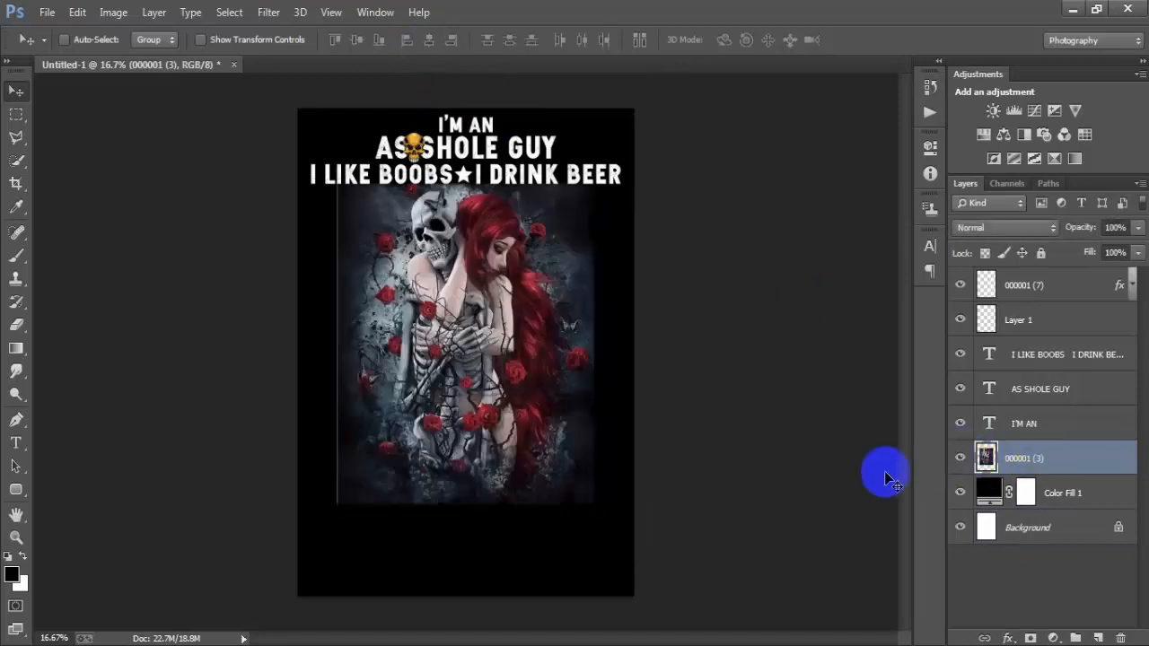
# Add a layer mask to the skeleton-and-woman picture and fade its upper-left edge with a soft 500 px black brush at 40% opacity
pyautogui.click(1031, 638)
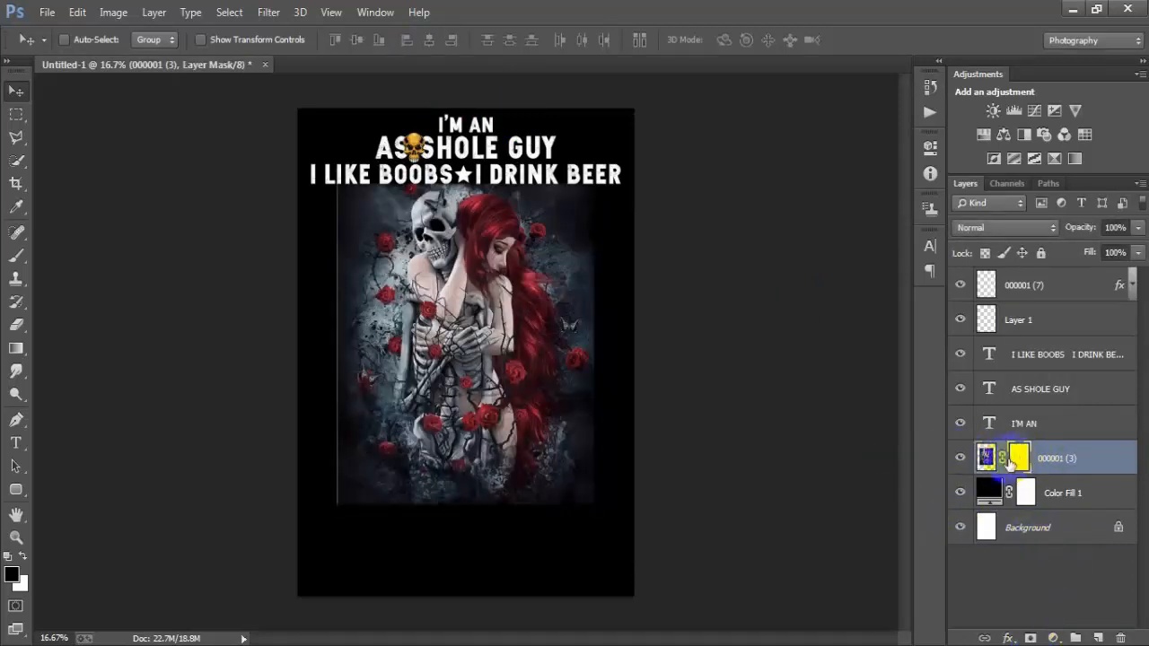
pyautogui.click(19, 257)
pyautogui.rightClick(19, 256)
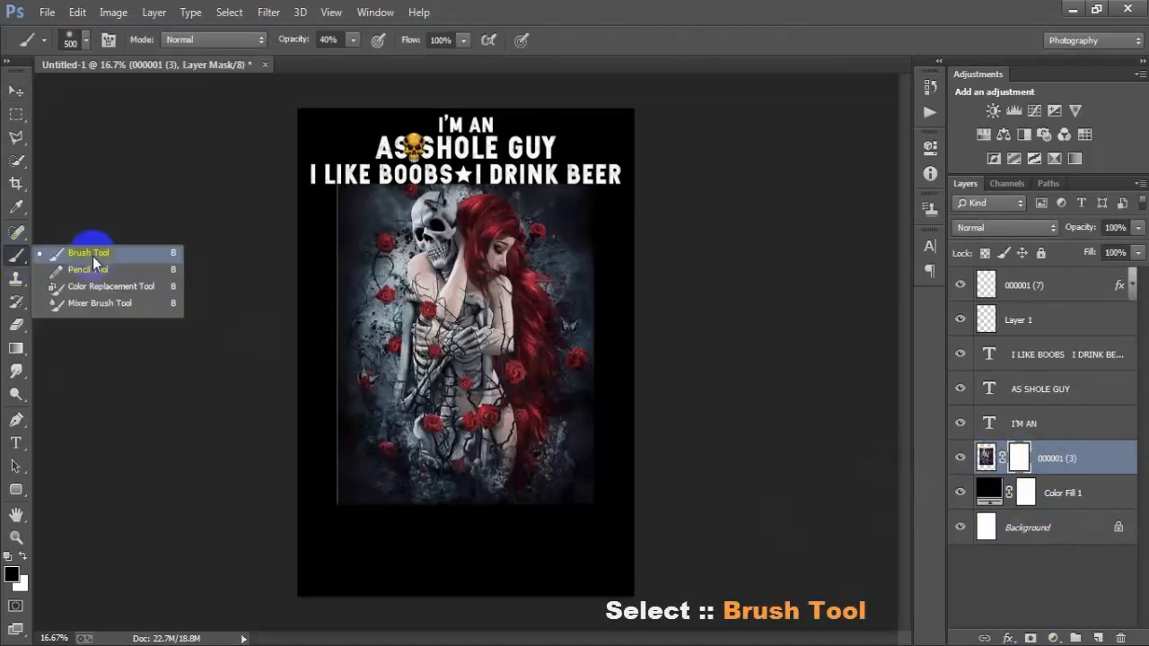
pyautogui.click(90, 254)
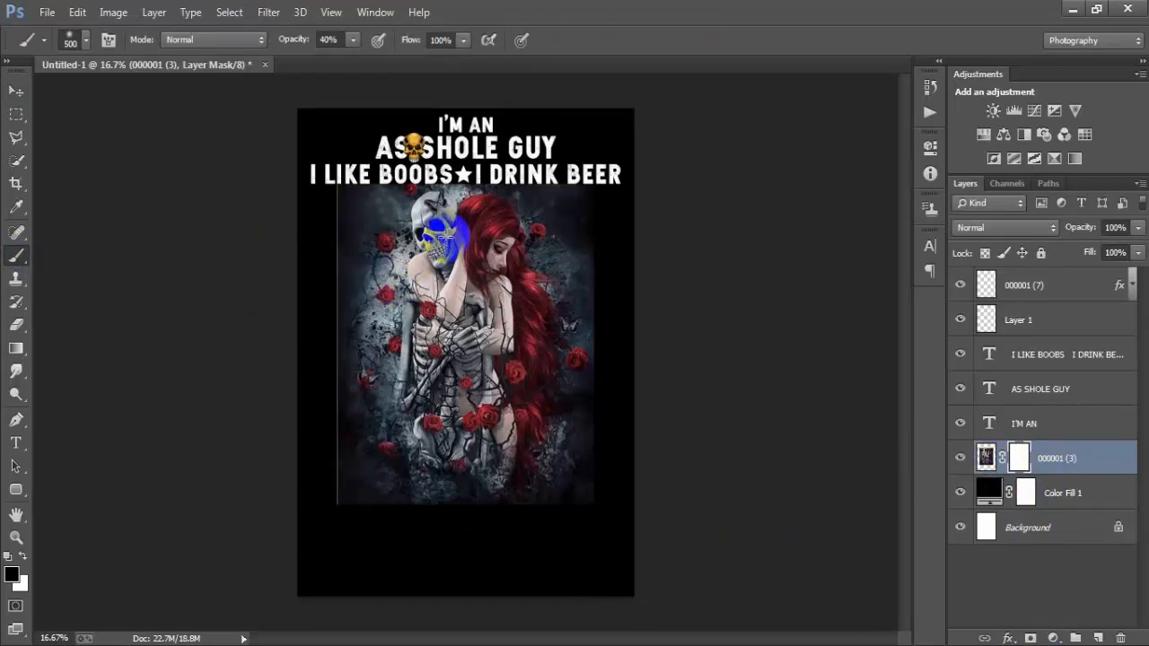
pyautogui.rightClick(457, 248)
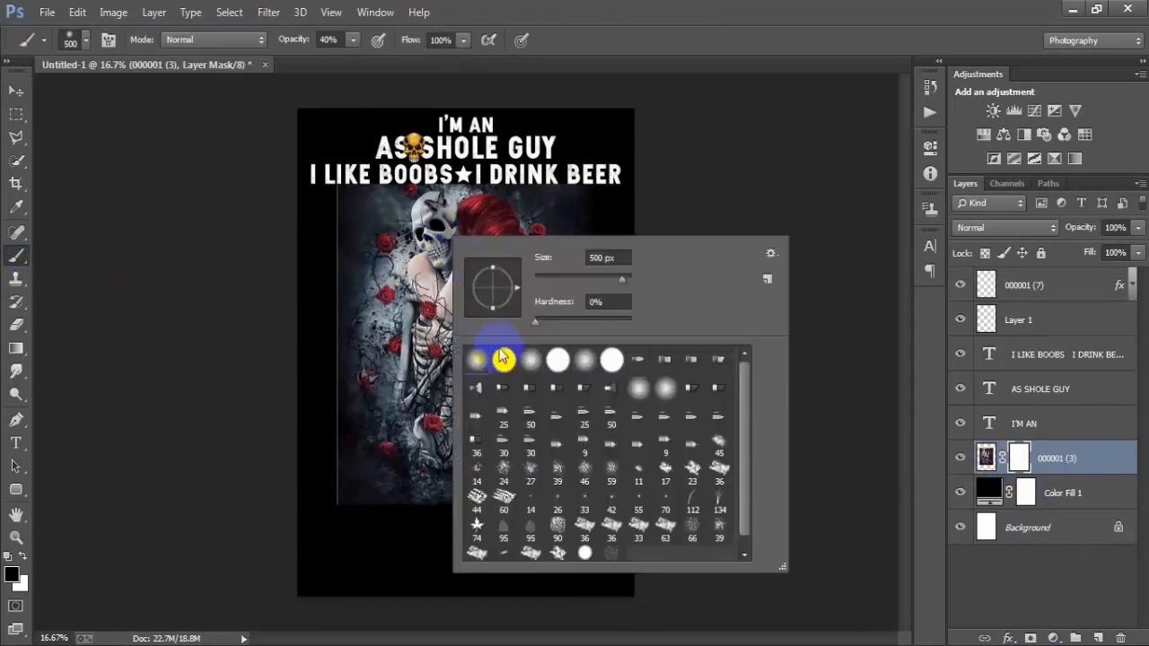
pyautogui.click(656, 44)
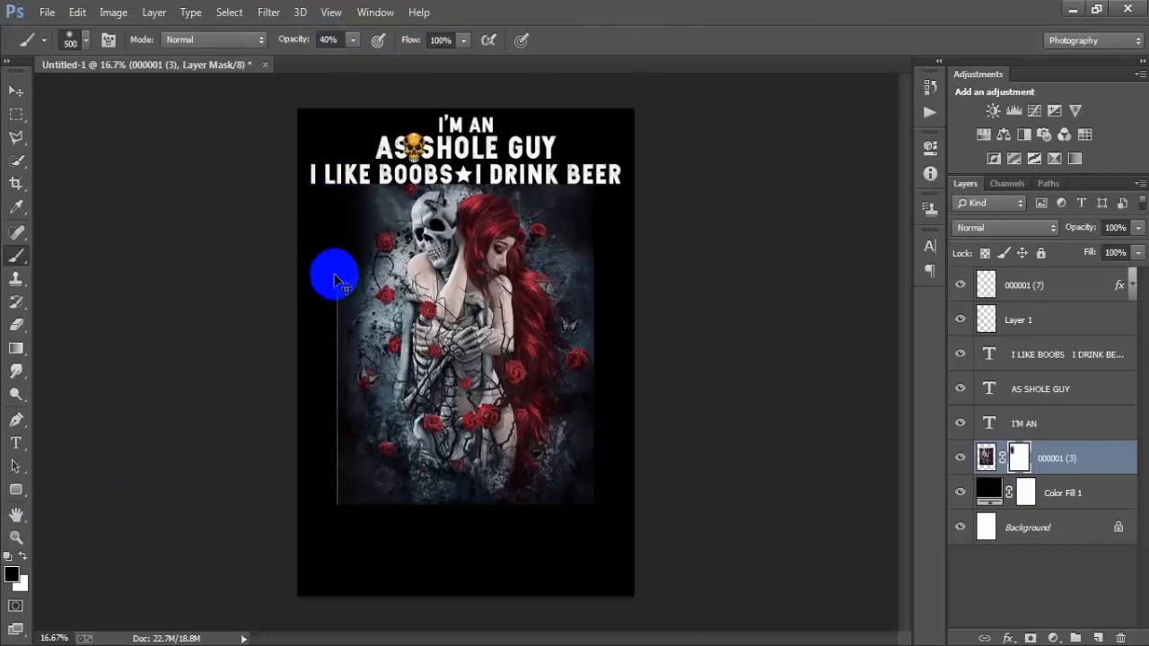
# Reduce the brush size to 80 px and paint black on the mask along the picture's outer edges to soften them
pyautogui.rightClick(497, 258)
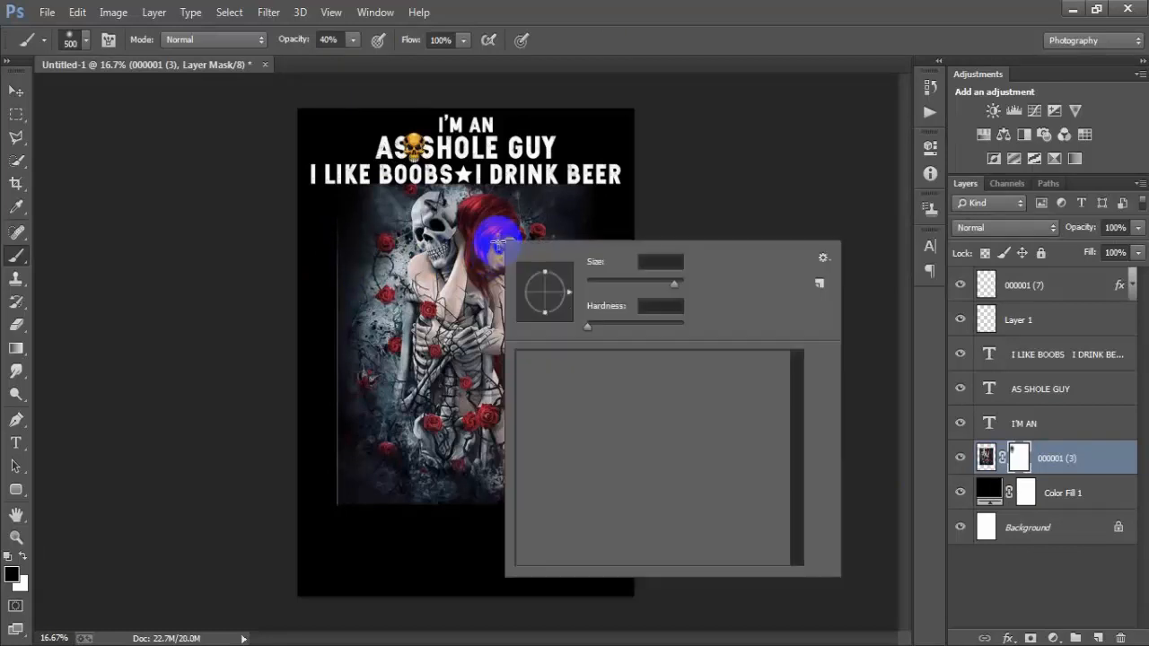
pyautogui.click(619, 27)
pyautogui.moveTo(335, 266)
pyautogui.mouseDown()
pyautogui.moveTo(335, 337)
pyautogui.moveTo(340, 224)
pyautogui.moveTo(329, 296)
pyautogui.moveTo(335, 260)
pyautogui.moveTo(344, 327)
pyautogui.moveTo(344, 261)
pyautogui.moveTo(331, 352)
pyautogui.moveTo(337, 513)
pyautogui.moveTo(338, 208)
pyautogui.moveTo(330, 249)
pyautogui.moveTo(330, 217)
pyautogui.moveTo(326, 248)
pyautogui.moveTo(420, 195)
pyautogui.moveTo(366, 153)
pyautogui.moveTo(465, 153)
pyautogui.moveTo(391, 161)
pyautogui.moveTo(494, 166)
pyautogui.moveTo(415, 166)
pyautogui.moveTo(567, 167)
pyautogui.moveTo(325, 212)
pyautogui.moveTo(444, 186)
pyautogui.moveTo(351, 163)
pyautogui.moveTo(541, 164)
pyautogui.moveTo(603, 179)
pyautogui.moveTo(608, 267)
pyautogui.moveTo(592, 194)
pyautogui.moveTo(587, 212)
pyautogui.moveTo(600, 285)
pyautogui.moveTo(587, 218)
pyautogui.moveTo(598, 512)
pyautogui.moveTo(492, 508)
pyautogui.moveTo(610, 494)
pyautogui.moveTo(351, 508)
pyautogui.moveTo(526, 482)
pyautogui.moveTo(503, 494)
pyautogui.moveTo(361, 322)
pyautogui.mouseUp()
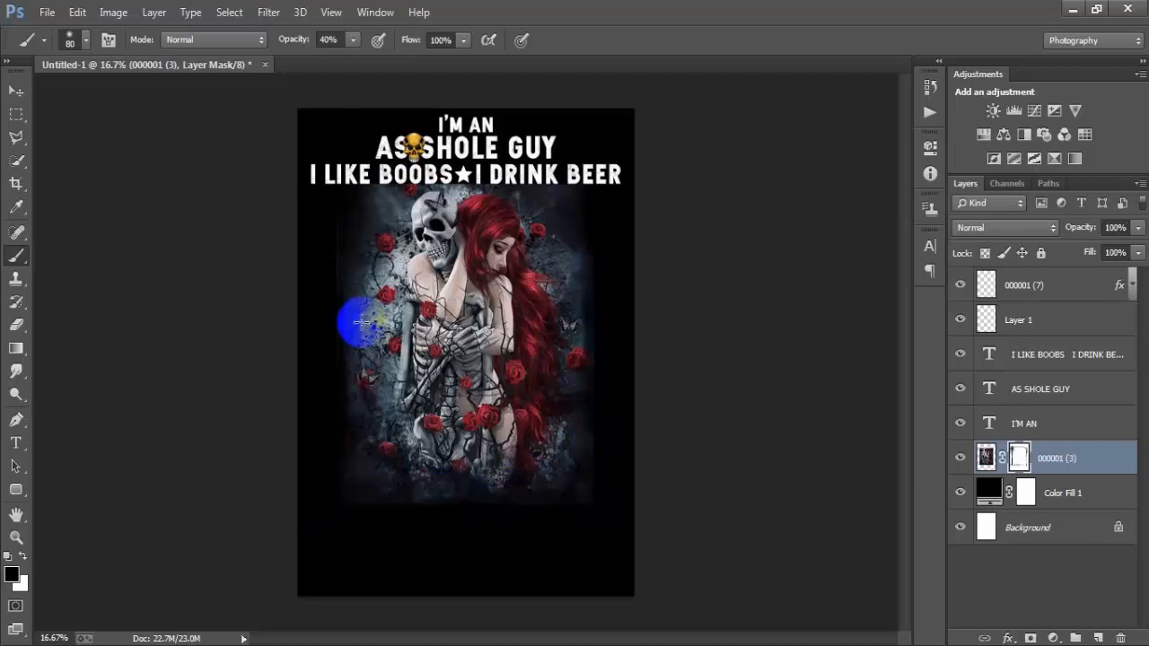
# Set the brush to 52% opacity and 76 px, and fade the picture's border further on the mask
pyautogui.click(354, 40)
pyautogui.moveTo(359, 60); pyautogui.dragTo(363, 61)
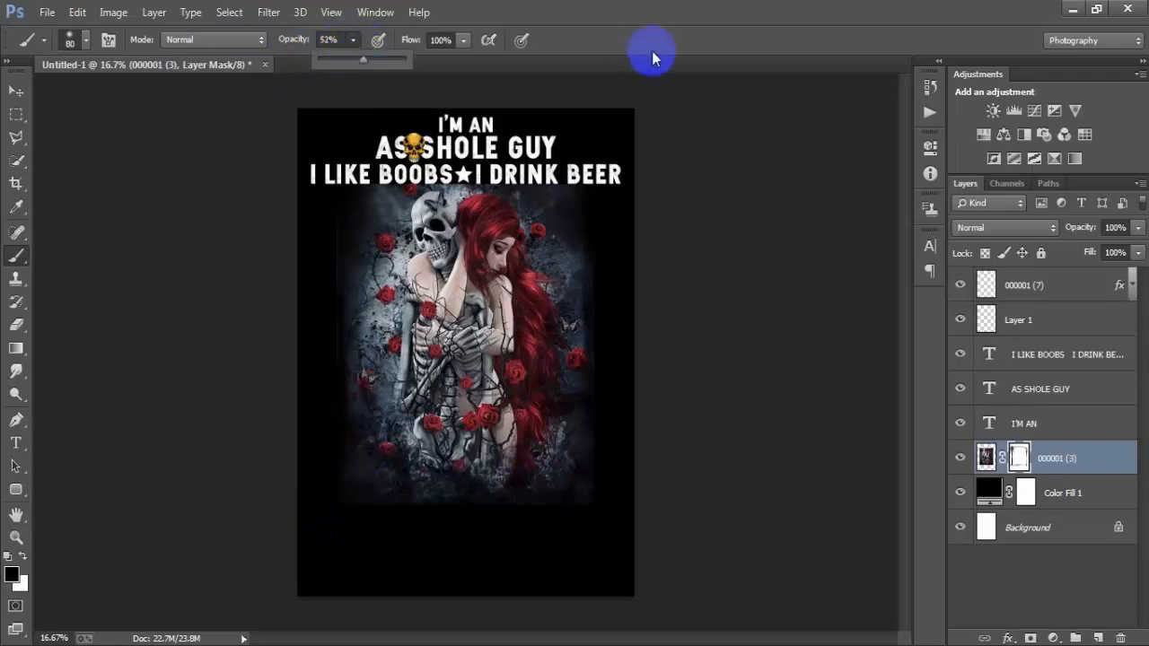
pyautogui.rightClick(493, 279)
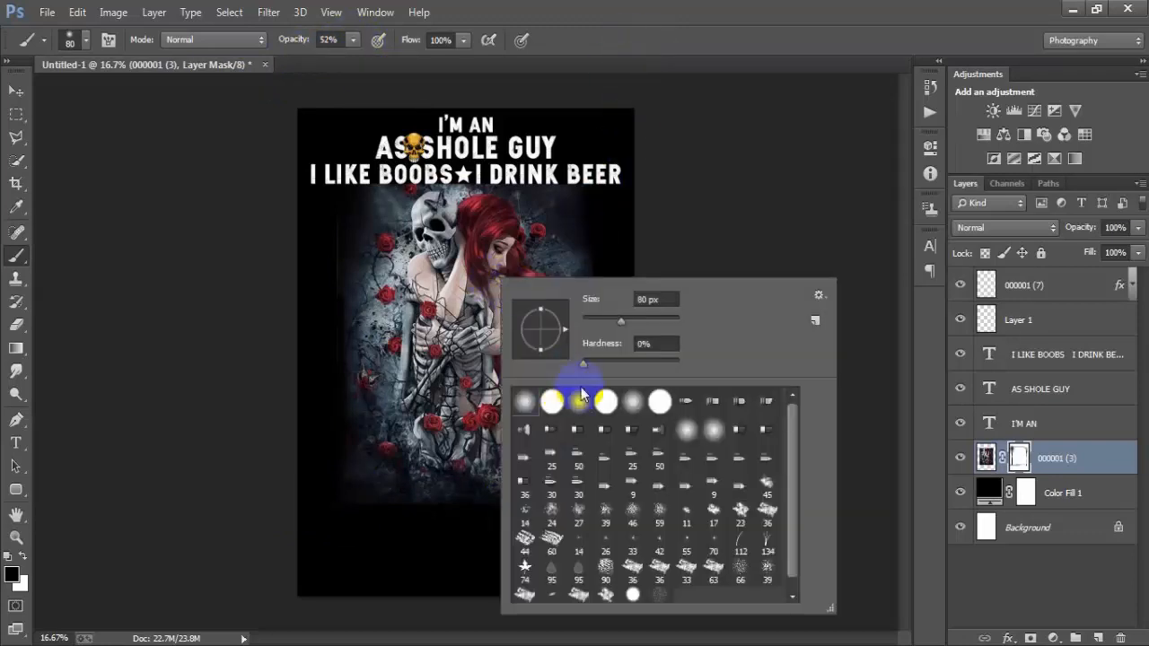
pyautogui.moveTo(622, 323); pyautogui.dragTo(619, 321)
pyautogui.click(607, 246)
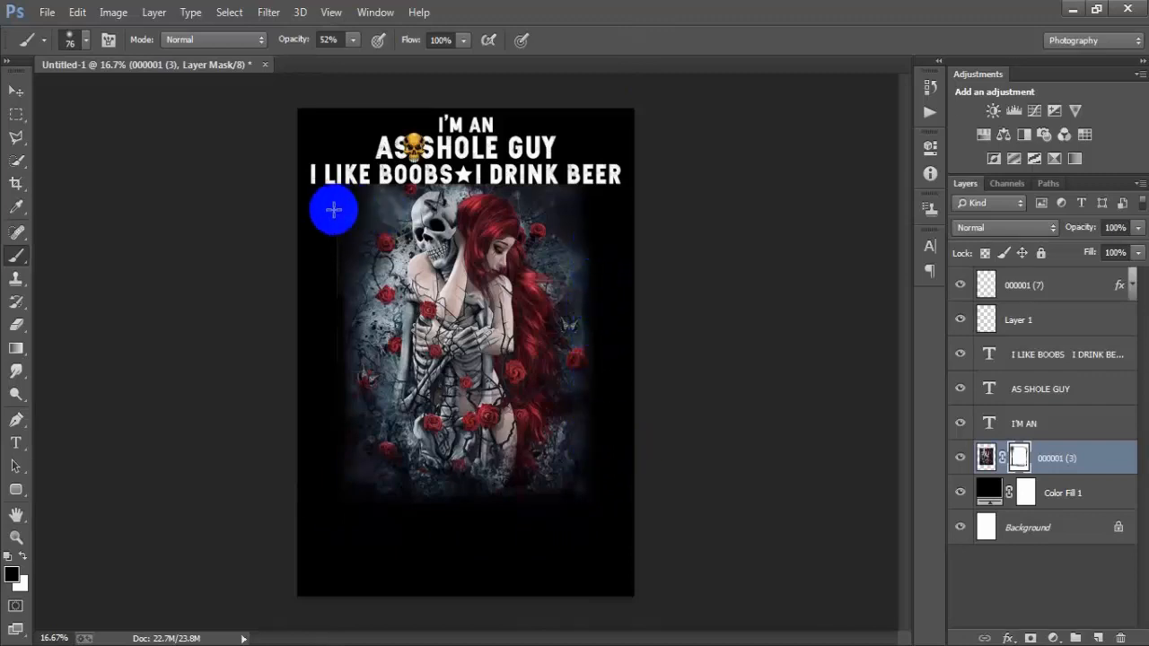
pyautogui.moveTo(338, 227)
pyautogui.mouseDown()
pyautogui.moveTo(337, 287)
pyautogui.moveTo(335, 213)
pyautogui.moveTo(337, 352)
pyautogui.moveTo(329, 183)
pyautogui.moveTo(343, 393)
pyautogui.moveTo(324, 470)
pyautogui.moveTo(332, 500)
pyautogui.moveTo(341, 481)
pyautogui.moveTo(377, 504)
pyautogui.moveTo(371, 489)
pyautogui.moveTo(377, 506)
pyautogui.moveTo(341, 482)
pyautogui.moveTo(367, 531)
pyautogui.moveTo(348, 516)
pyautogui.moveTo(406, 530)
pyautogui.moveTo(333, 465)
pyautogui.moveTo(489, 522)
pyautogui.moveTo(600, 483)
pyautogui.moveTo(594, 461)
pyautogui.moveTo(577, 517)
pyautogui.moveTo(592, 483)
pyautogui.moveTo(499, 524)
pyautogui.moveTo(600, 502)
pyautogui.moveTo(402, 524)
pyautogui.moveTo(342, 449)
pyautogui.moveTo(378, 506)
pyautogui.moveTo(359, 468)
pyautogui.mouseUp()
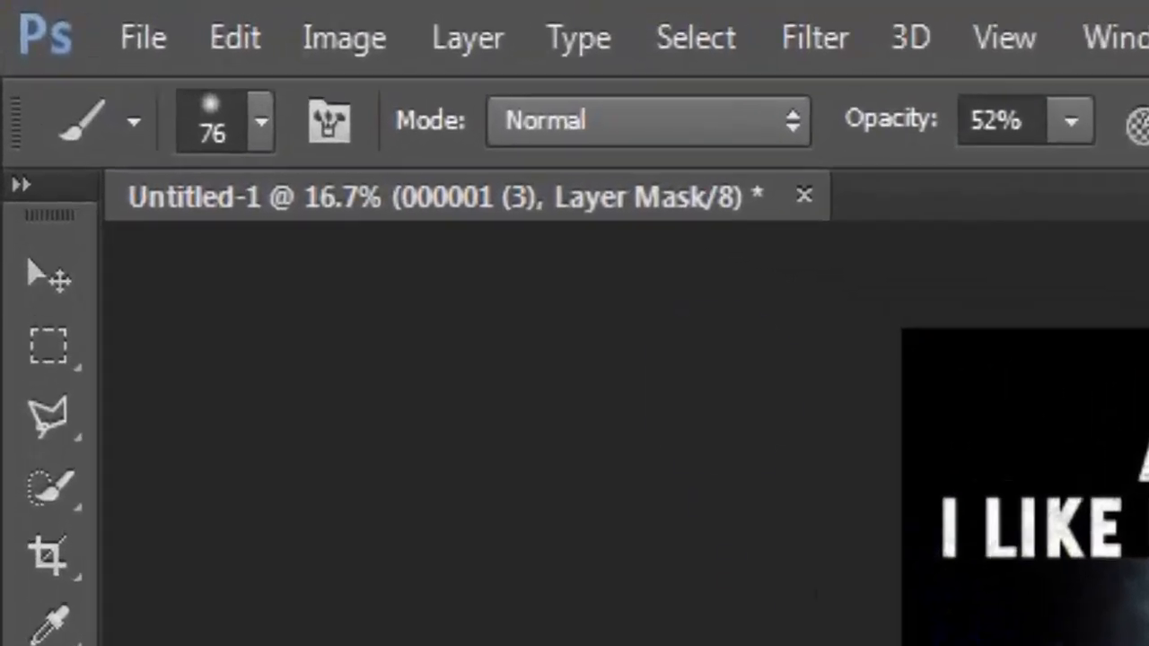
# Switch the brush to Dissolve mode and paint the mask around the picture's edges for a grainier fade
pyautogui.click(687, 127)
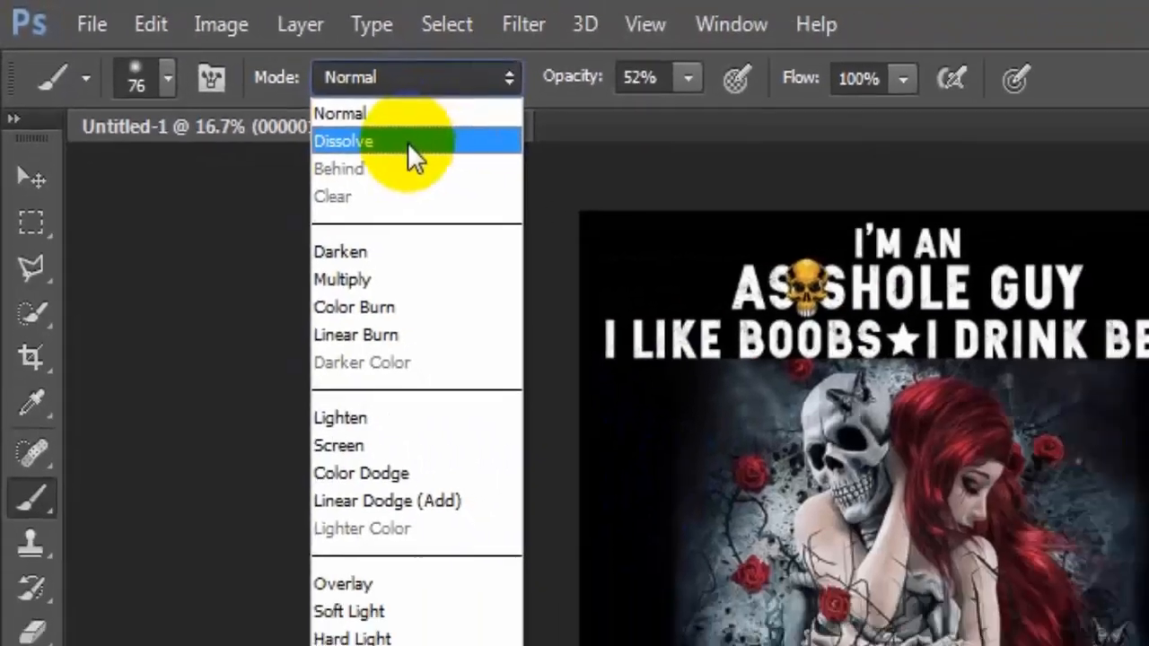
pyautogui.click(408, 141)
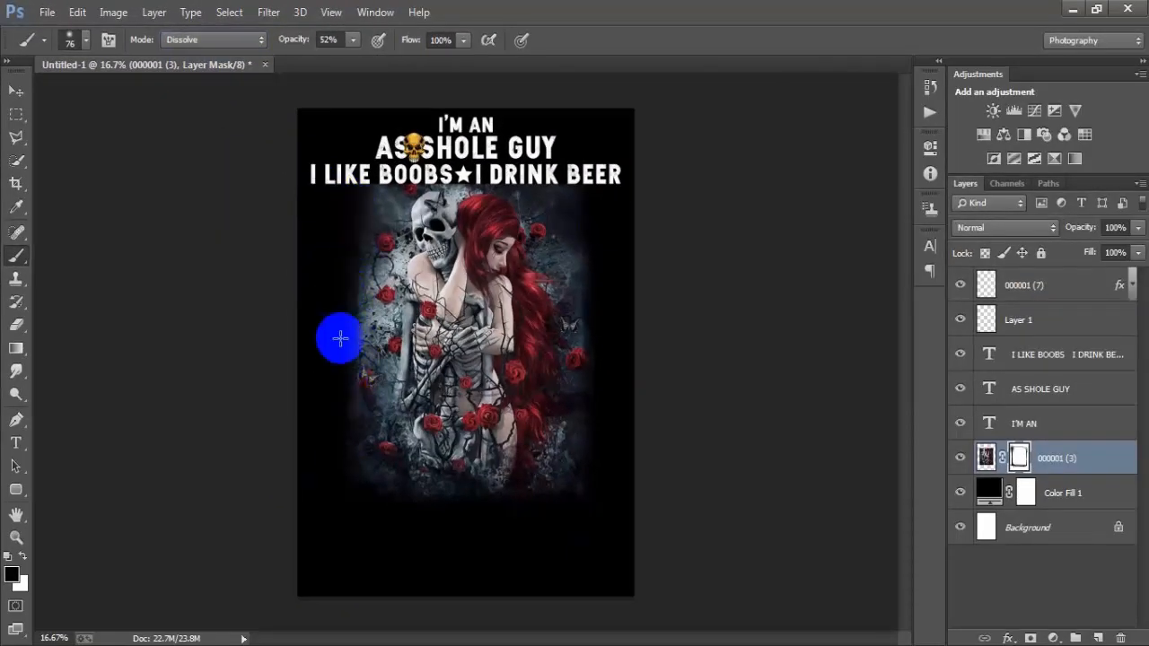
pyautogui.moveTo(359, 297)
pyautogui.mouseDown()
pyautogui.moveTo(347, 376)
pyautogui.moveTo(343, 467)
pyautogui.moveTo(354, 482)
pyautogui.moveTo(519, 492)
pyautogui.moveTo(455, 508)
pyautogui.moveTo(589, 484)
pyautogui.moveTo(579, 475)
pyautogui.moveTo(591, 468)
pyautogui.moveTo(520, 507)
pyautogui.moveTo(383, 496)
pyautogui.moveTo(569, 518)
pyautogui.moveTo(375, 489)
pyautogui.moveTo(457, 539)
pyautogui.moveTo(640, 455)
pyautogui.moveTo(605, 306)
pyautogui.moveTo(610, 180)
pyautogui.moveTo(593, 192)
pyautogui.moveTo(554, 185)
pyautogui.moveTo(581, 181)
pyautogui.moveTo(567, 175)
pyautogui.moveTo(532, 175)
pyautogui.moveTo(589, 179)
pyautogui.moveTo(416, 157)
pyautogui.moveTo(342, 190)
pyautogui.moveTo(371, 219)
pyautogui.moveTo(367, 195)
pyautogui.moveTo(346, 208)
pyautogui.moveTo(359, 208)
pyautogui.moveTo(335, 270)
pyautogui.moveTo(348, 278)
pyautogui.moveTo(343, 316)
pyautogui.moveTo(353, 312)
pyautogui.moveTo(325, 376)
pyautogui.moveTo(325, 400)
pyautogui.moveTo(388, 502)
pyautogui.moveTo(595, 512)
pyautogui.moveTo(581, 474)
pyautogui.moveTo(600, 455)
pyautogui.moveTo(581, 486)
pyautogui.moveTo(451, 500)
pyautogui.moveTo(459, 505)
pyautogui.moveTo(323, 473)
pyautogui.moveTo(578, 508)
pyautogui.moveTo(600, 437)
pyautogui.moveTo(602, 247)
pyautogui.moveTo(573, 179)
pyautogui.moveTo(492, 161)
pyautogui.moveTo(368, 180)
pyautogui.moveTo(476, 166)
pyautogui.moveTo(491, 181)
pyautogui.moveTo(627, 207)
pyautogui.moveTo(586, 199)
pyautogui.moveTo(598, 332)
pyautogui.moveTo(427, 539)
pyautogui.moveTo(339, 456)
pyautogui.moveTo(513, 532)
pyautogui.moveTo(599, 245)
pyautogui.moveTo(485, 160)
pyautogui.moveTo(382, 159)
pyautogui.moveTo(332, 281)
pyautogui.moveTo(343, 370)
pyautogui.moveTo(638, 512)
pyautogui.moveTo(586, 489)
pyautogui.moveTo(387, 526)
pyautogui.moveTo(512, 523)
pyautogui.moveTo(483, 522)
pyautogui.mouseUp()
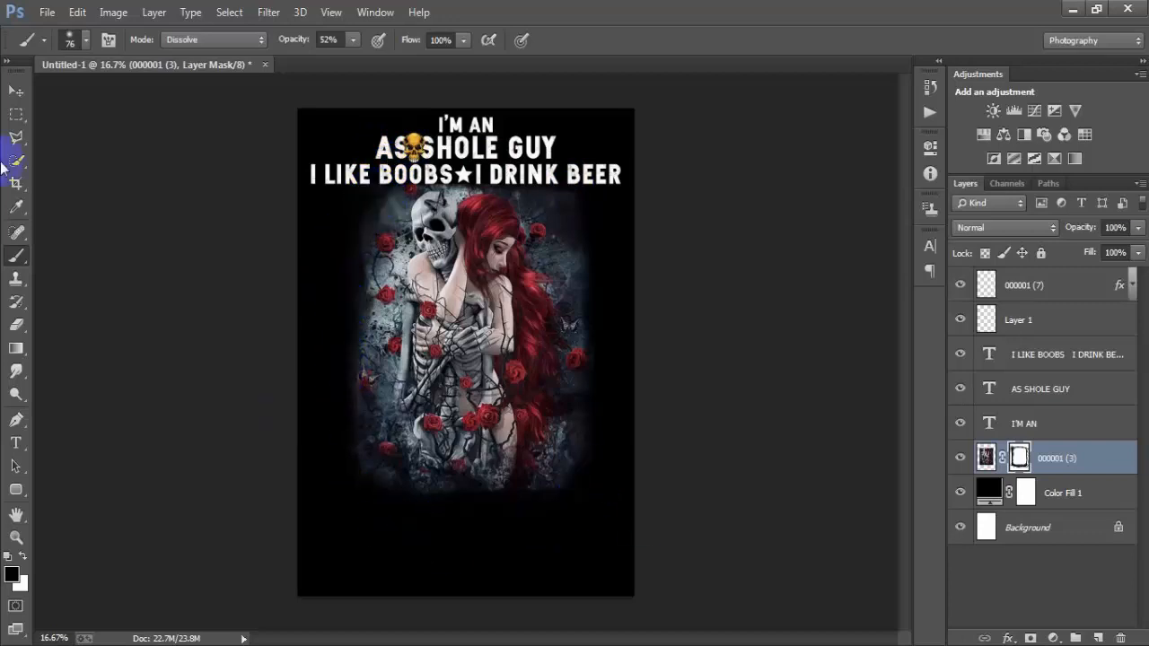
# Enlarge the masked skeleton-and-woman picture to about 106% and reposition it just beneath the third text line
pyautogui.click(16, 92)
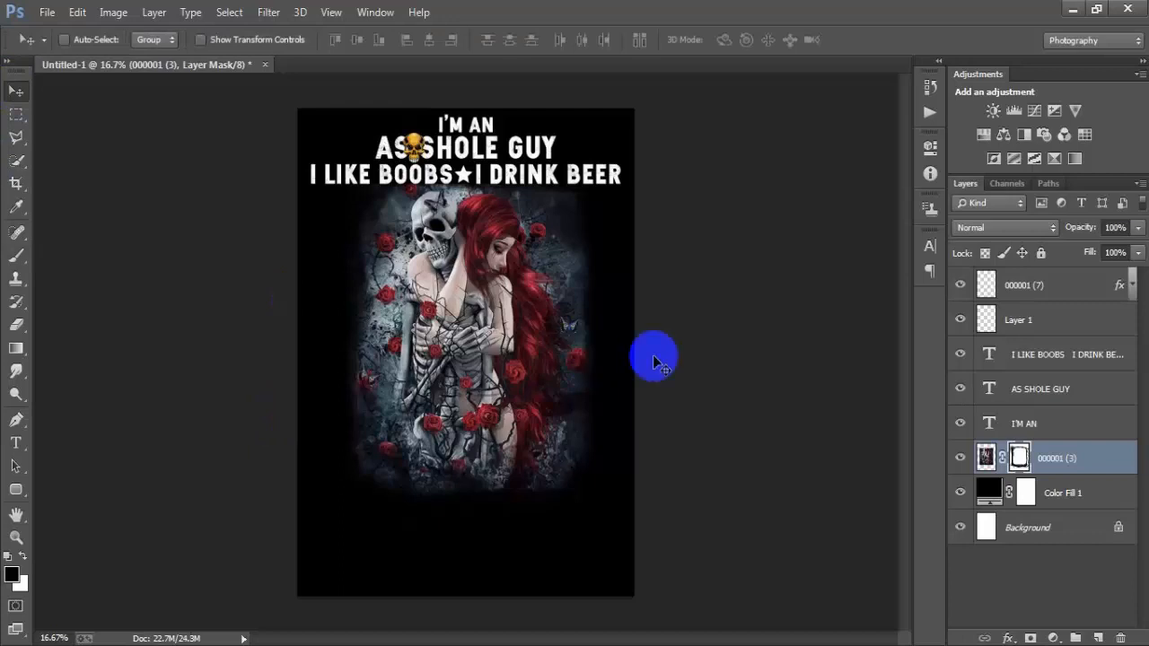
pyautogui.hotkey('ctrl', 't')
pyautogui.moveTo(595, 510); pyautogui.dragTo(605, 516)
pyautogui.moveTo(577, 444)
pyautogui.mouseDown()
pyautogui.moveTo(574, 456)
pyautogui.moveTo(575, 440)
pyautogui.mouseUp()
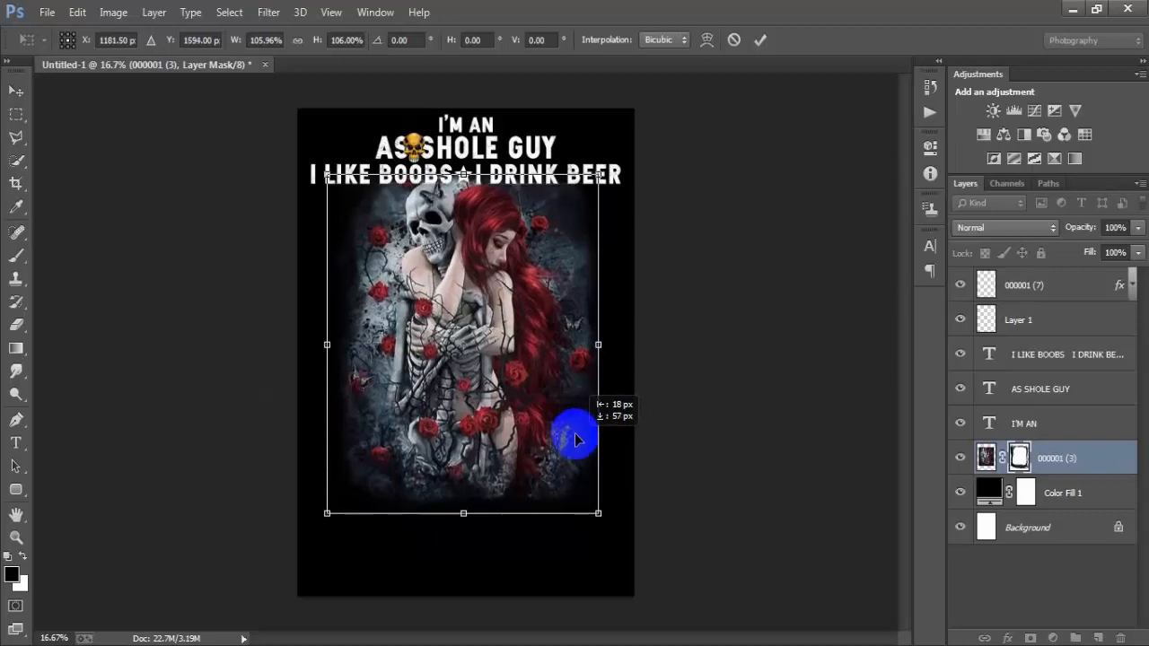
pyautogui.click(759, 40)
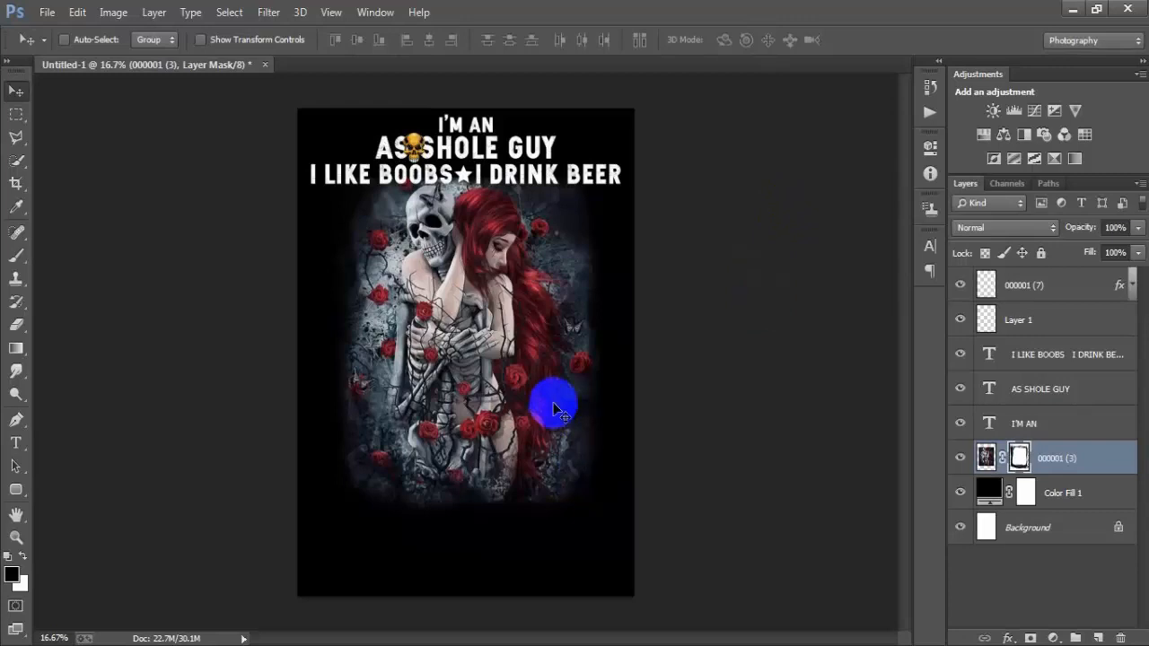
# Duplicate the "I WAS BORN IN JULY" text layer and move the copy straight down about 180 px, below the original line
pyautogui.click(1055, 287)
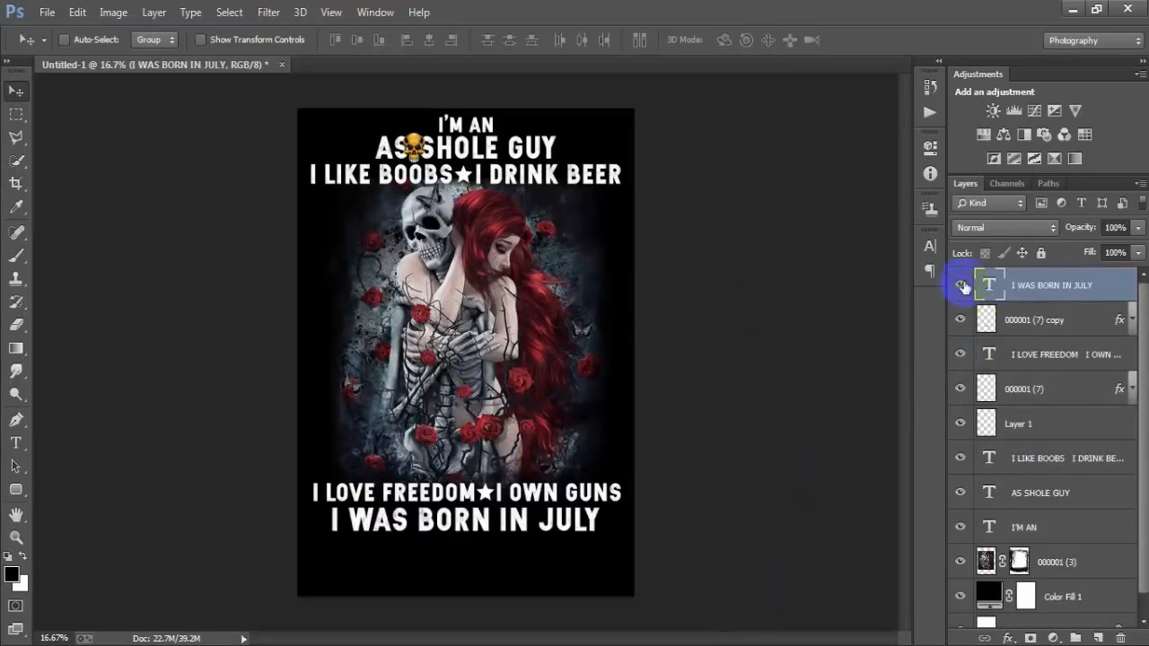
pyautogui.click(961, 285)
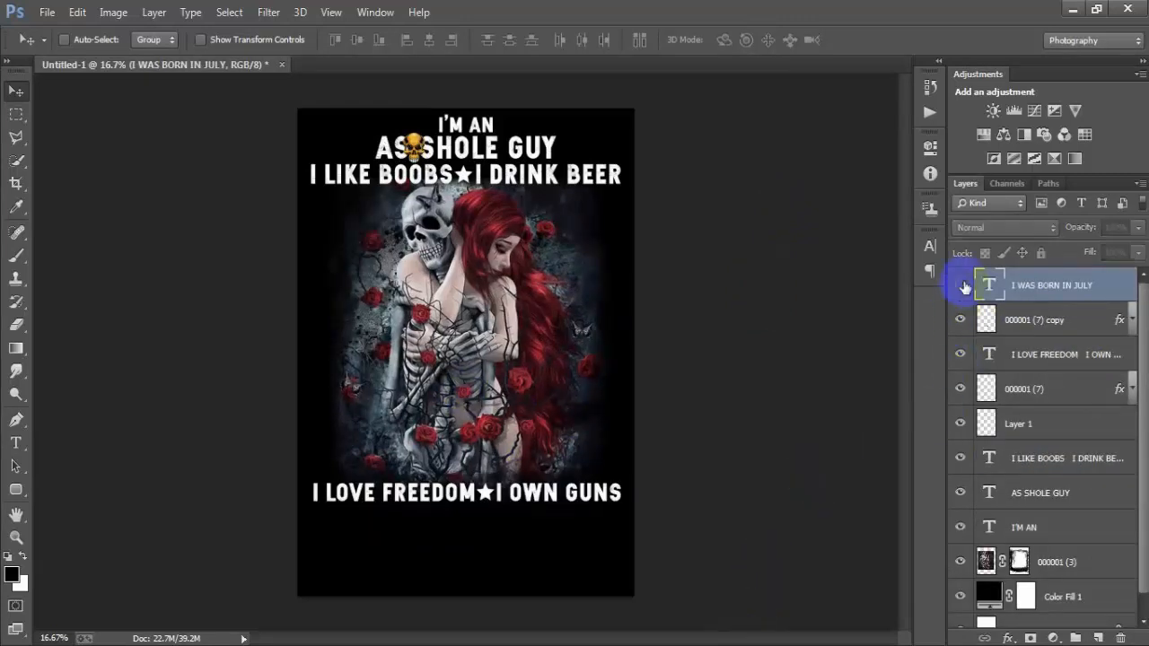
pyautogui.click(962, 286)
pyautogui.hotkey('ctrl', 'j')
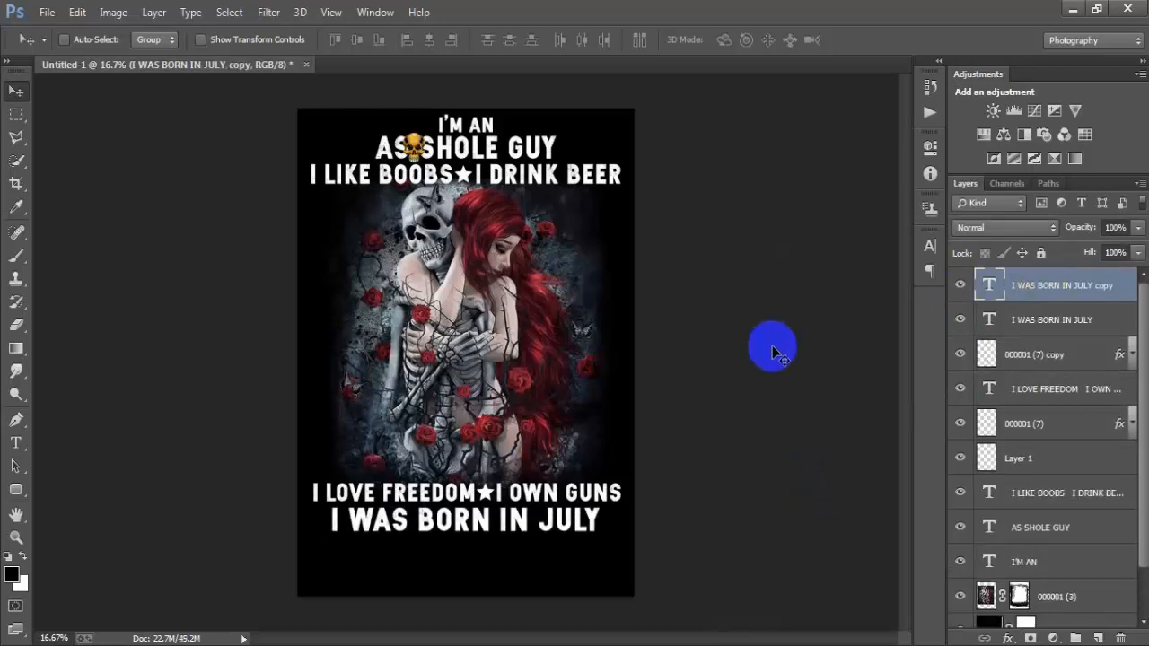
pyautogui.hotkey('shift', 'Down')
pyautogui.hotkey('shift', 'Down')
pyautogui.hotkey('shift', 'Down')
pyautogui.hotkey('shift', 'Down')
pyautogui.hotkey('shift', 'Down')
pyautogui.hotkey('shift', 'Down')
pyautogui.hotkey('shift', 'Down')
pyautogui.hotkey('shift', 'Down')
pyautogui.hotkey('shift', 'Down')
pyautogui.hotkey('shift', 'Down')
pyautogui.hotkey('shift', 'Down')
pyautogui.hotkey('shift', 'Down')
pyautogui.hotkey('shift', 'Down')
pyautogui.hotkey('shift', 'Down')
pyautogui.hotkey('shift', 'Down')
pyautogui.hotkey('shift', 'Down')
pyautogui.hotkey('shift', 'Down')
pyautogui.hotkey('shift', 'Down')
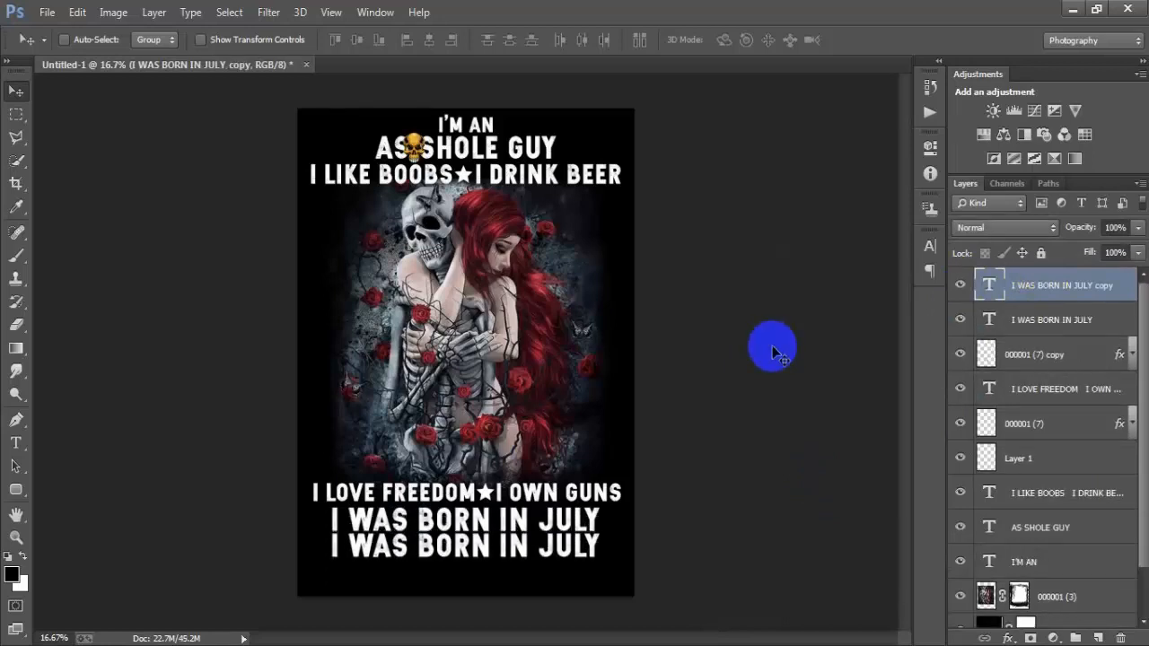
# Replace the duplicated line's text with "I PROTEGT MY FAMILY"
pyautogui.doubleClick(990, 285)
pyautogui.write('I PROTEGT MY FAMILY')
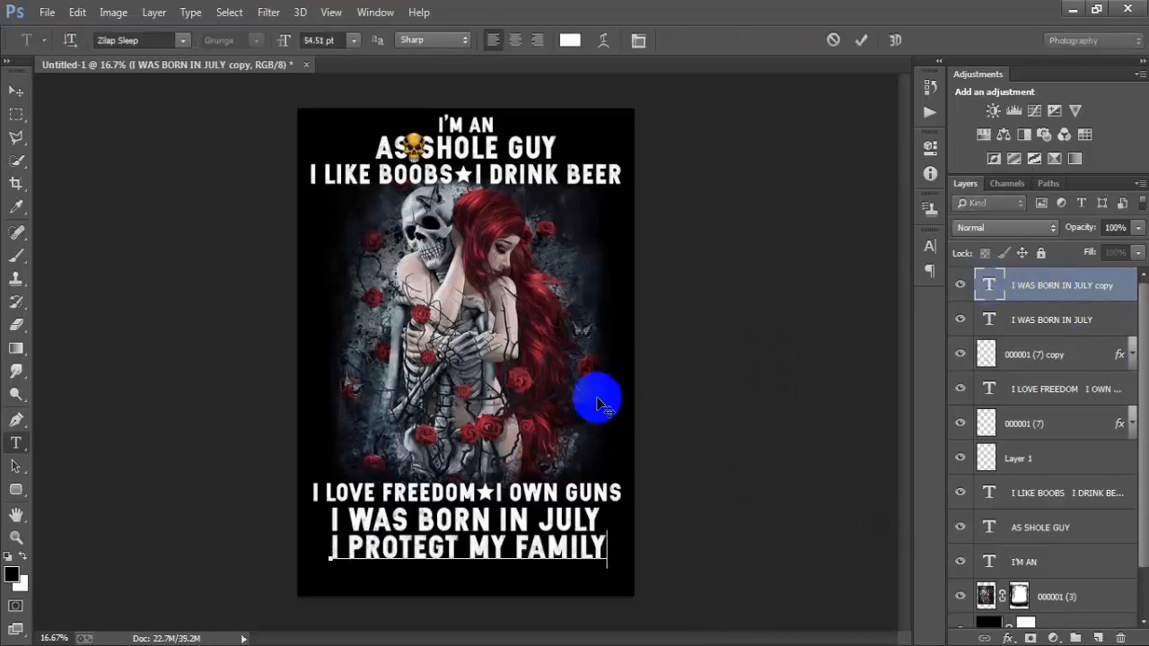
pyautogui.click(861, 39)
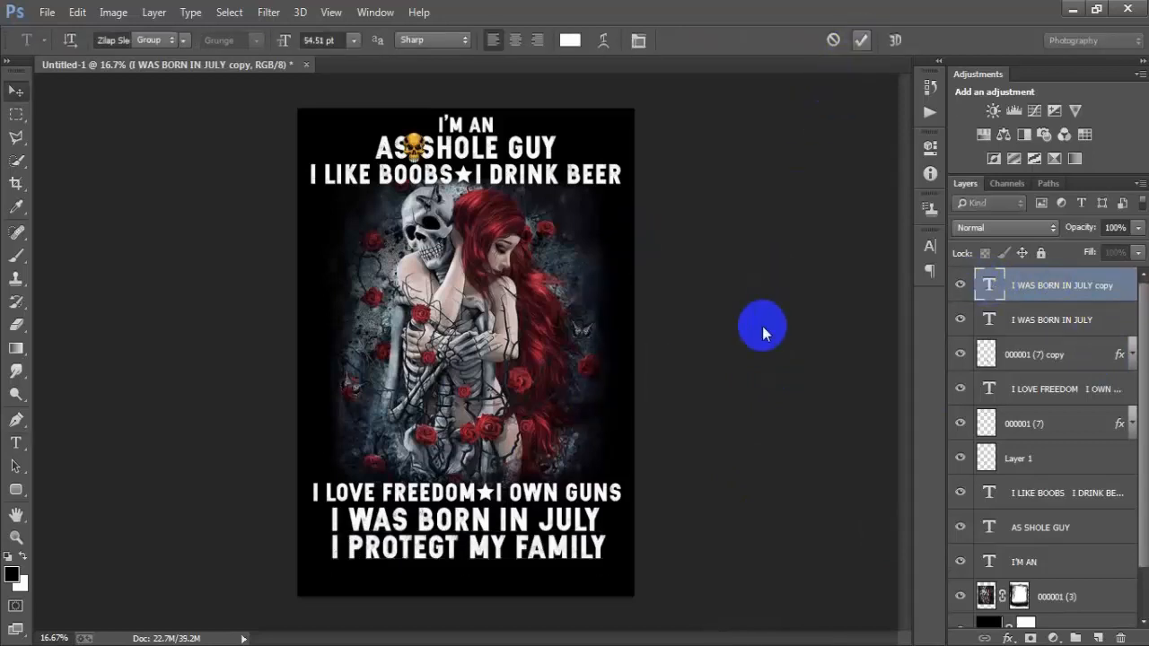
# Align the "I PROTEGT MY FAMILY" line horizontally with the center of the Background layer
pyautogui.scroll(-3, 1048, 590)
pyautogui.click(1049, 605)
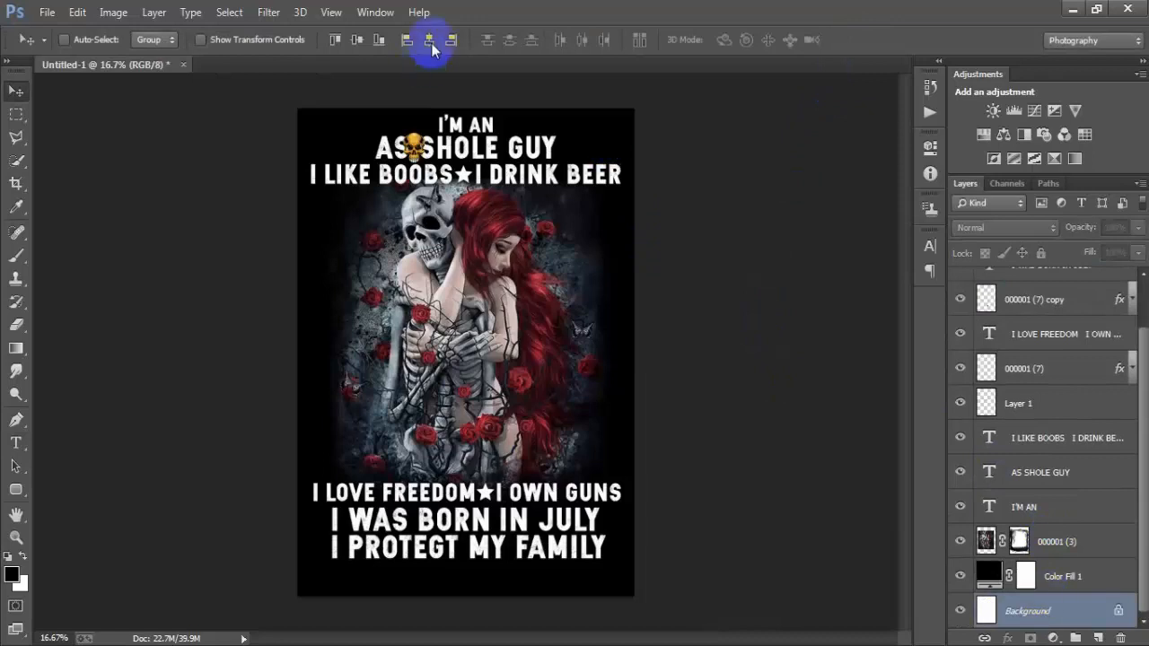
pyautogui.click(431, 42)
pyautogui.scroll(2, 1094, 492)
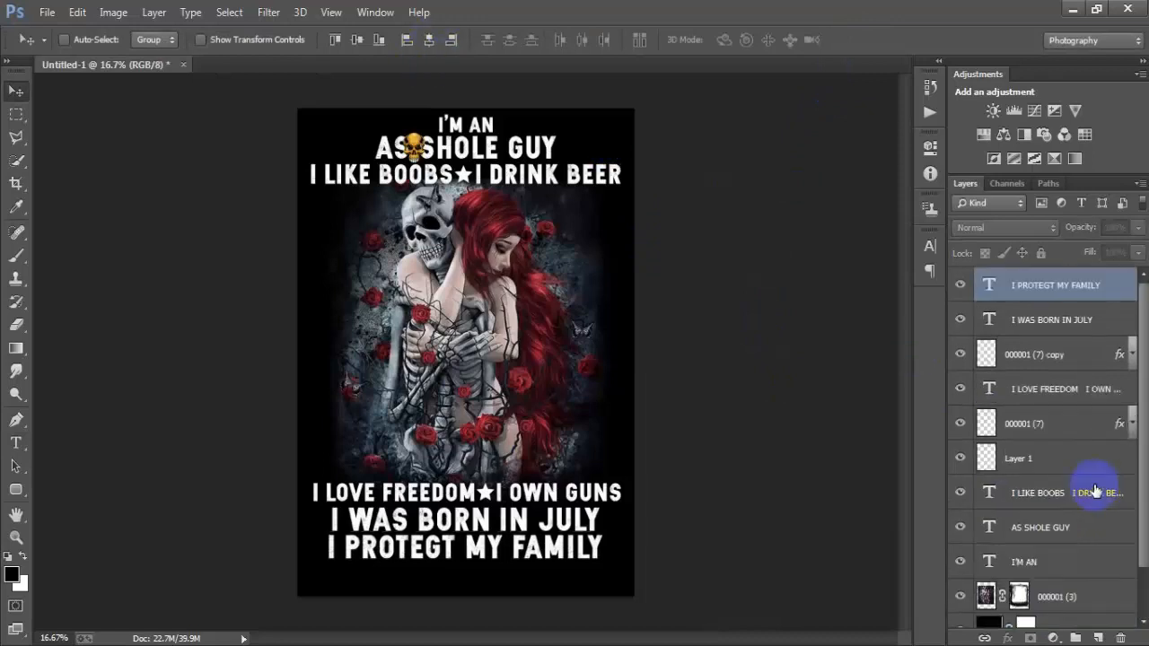
# Scale the "I PROTEGT MY FAMILY" line proportionally to about 95.81%
pyautogui.click(1023, 287)
pyautogui.hotkey('ctrl', 't')
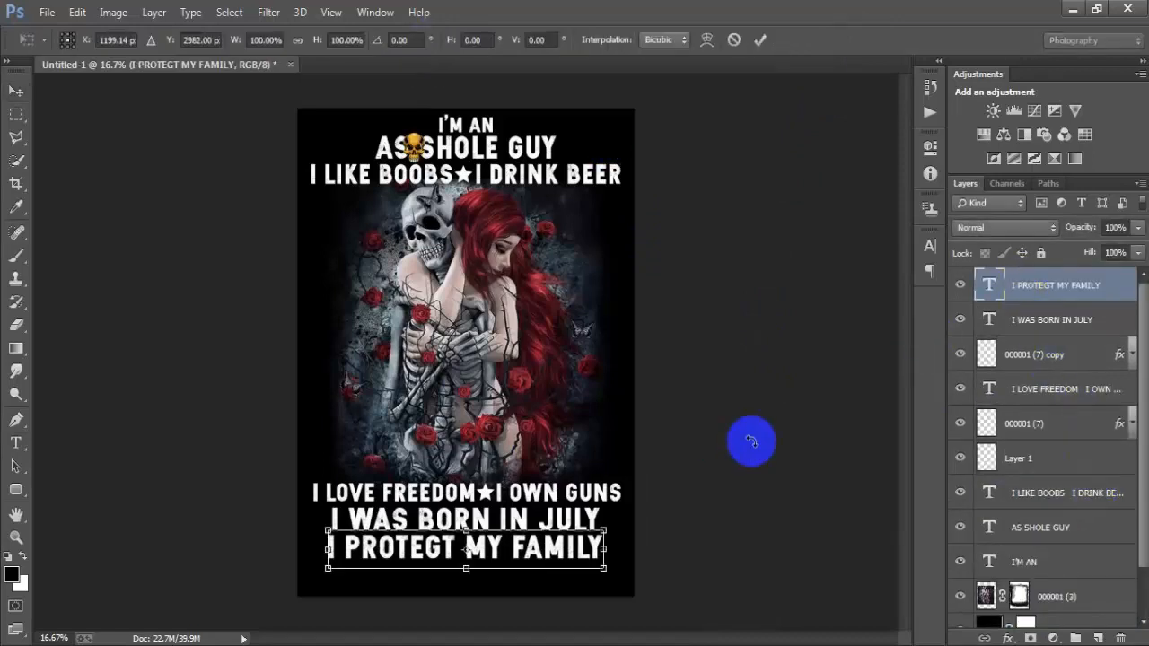
pyautogui.moveTo(604, 566); pyautogui.dragTo(600, 567)
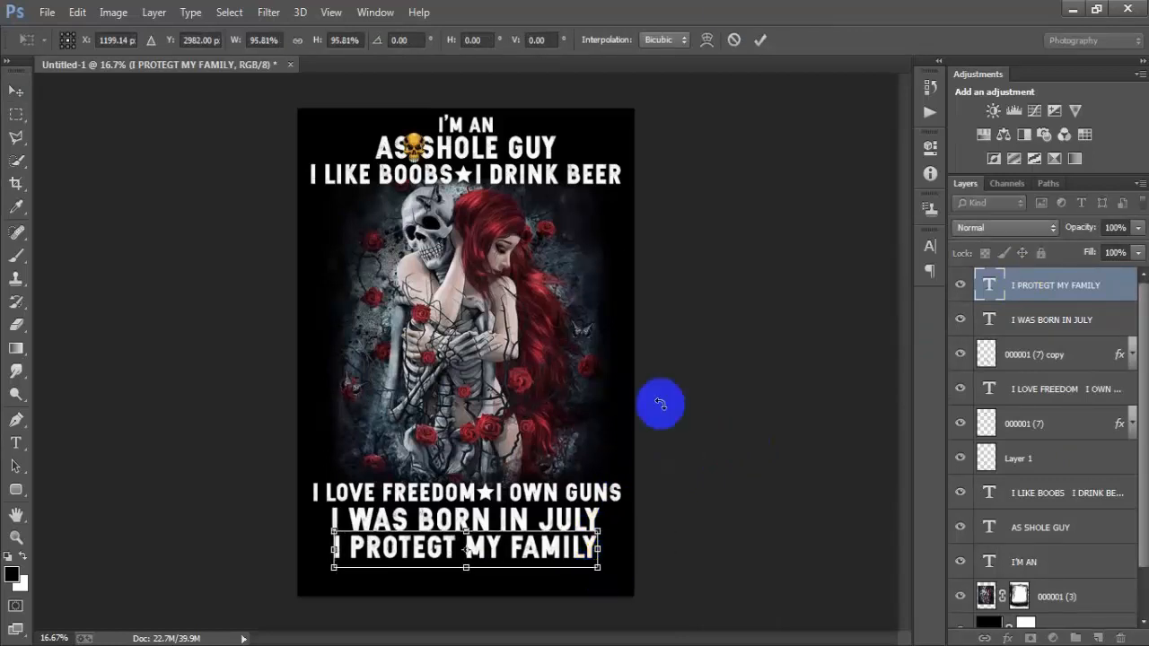
pyautogui.click(759, 40)
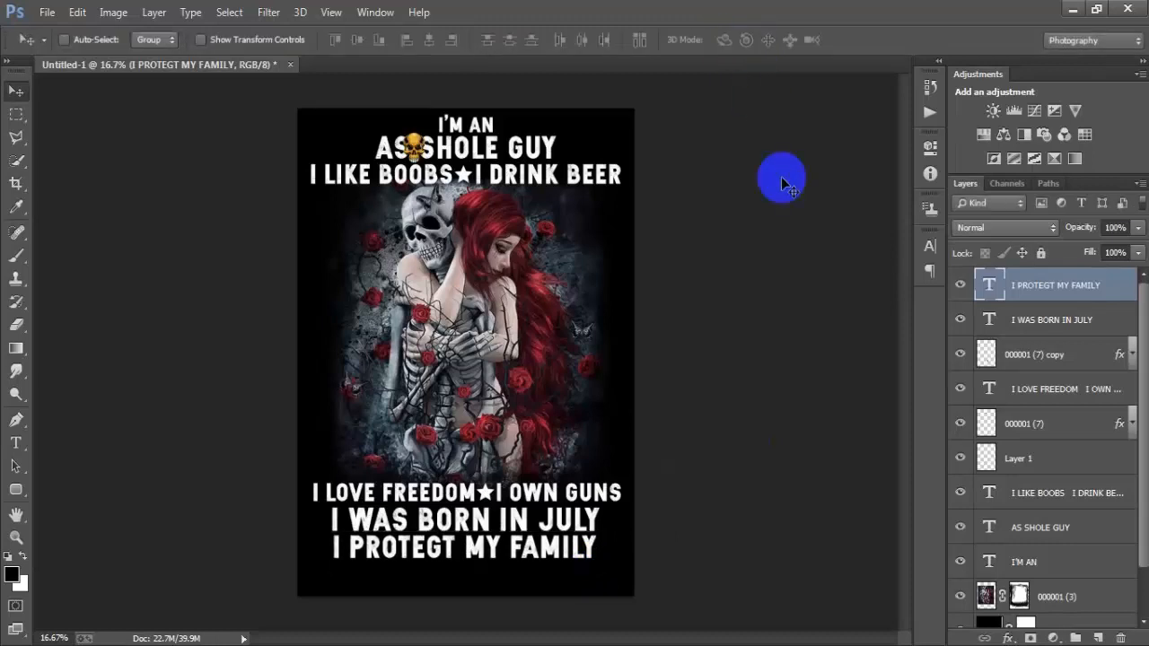
# Stretch the "I PROTEGT MY FAMILY" line's width to about 101.6% to match the line above, and check it by toggling its visibility
pyautogui.hotkey('ctrl', 't')
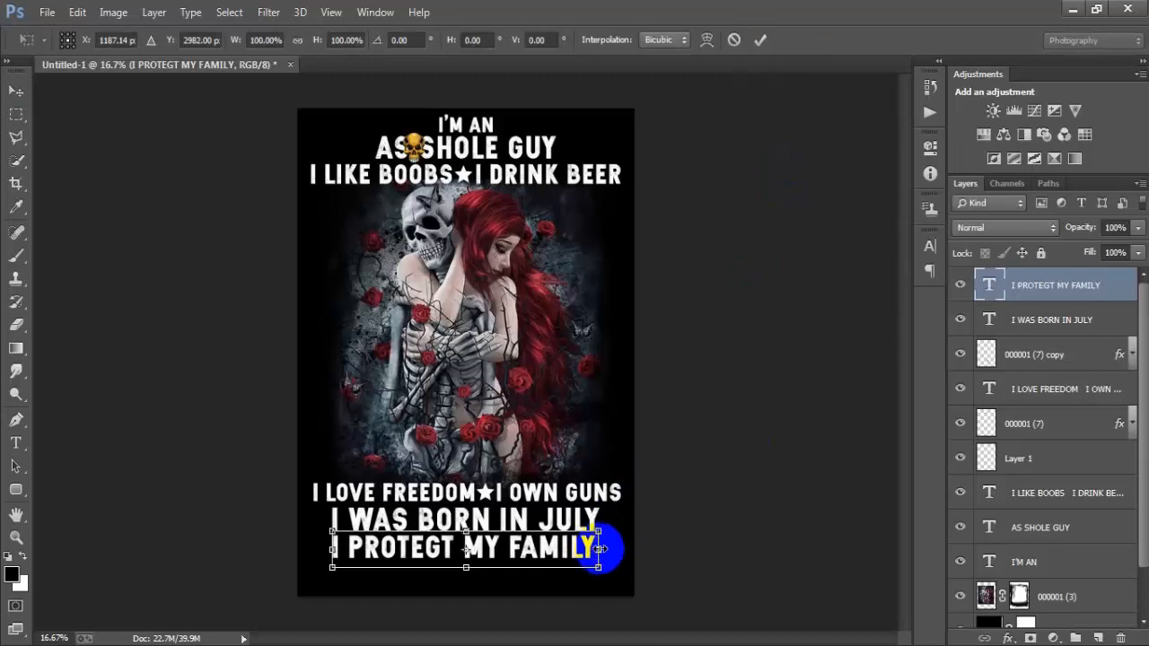
pyautogui.moveTo(599, 548); pyautogui.dragTo(597, 548)
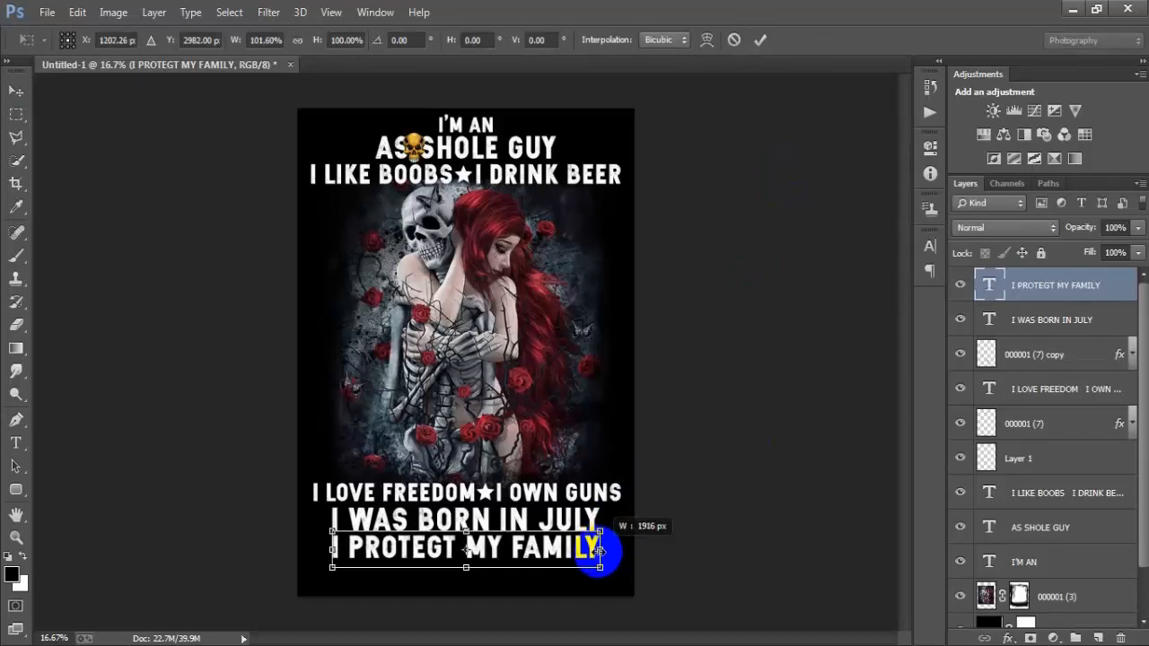
pyautogui.click(759, 40)
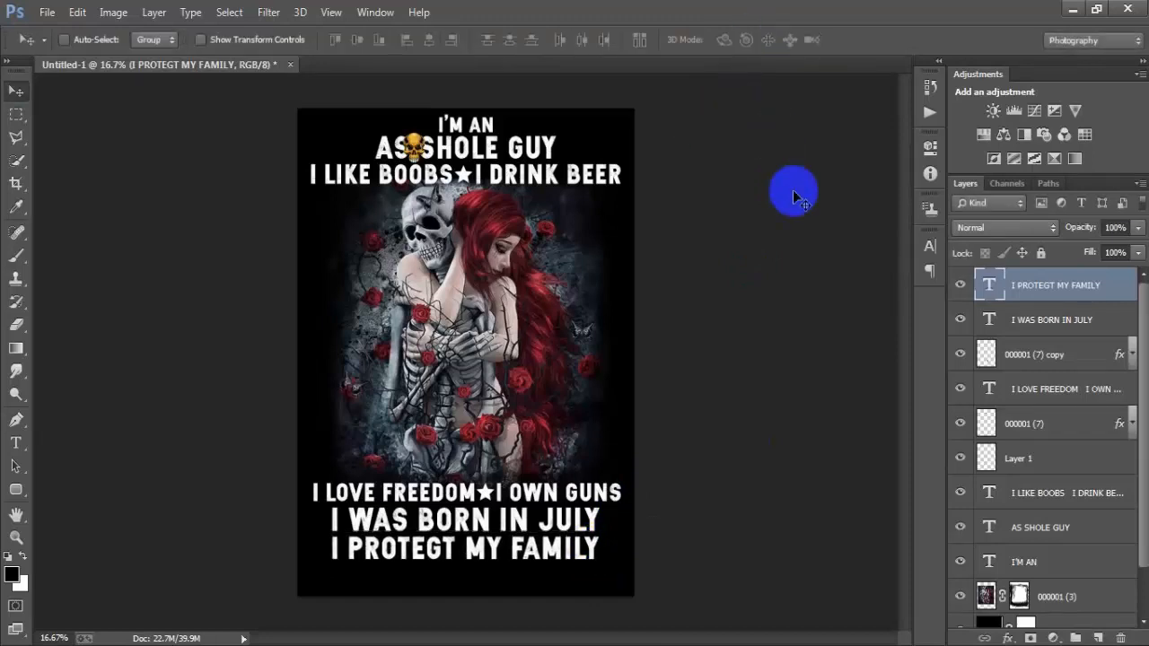
pyautogui.click(960, 285)
pyautogui.click(960, 286)
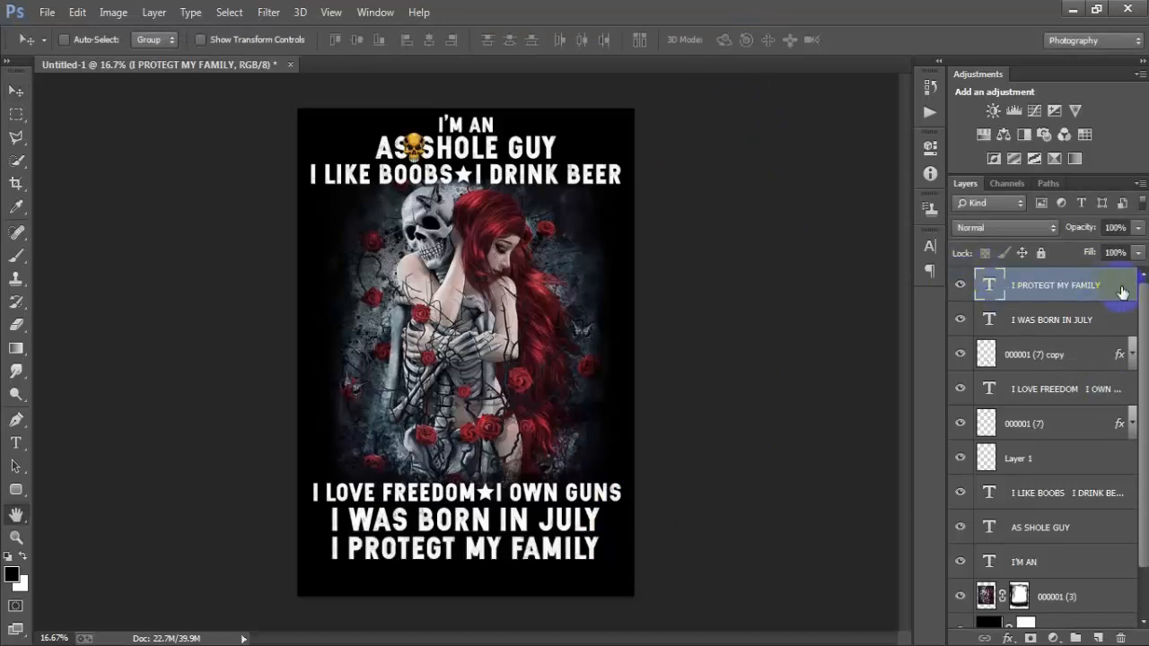
# Add a white stroke positioned outside to the "I PROTEGT MY FAMILY" text layer and collapse its effects list
pyautogui.doubleClick(1121, 293)
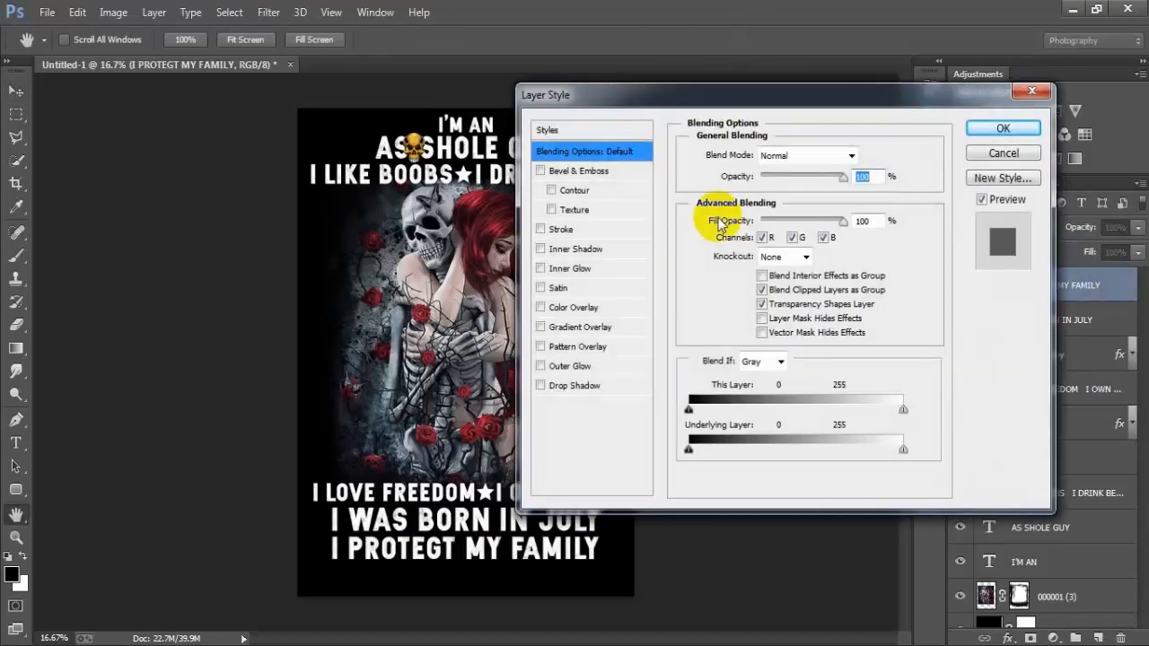
pyautogui.click(560, 229)
pyautogui.click(723, 281)
pyautogui.moveTo(615, 249); pyautogui.dragTo(592, 199)
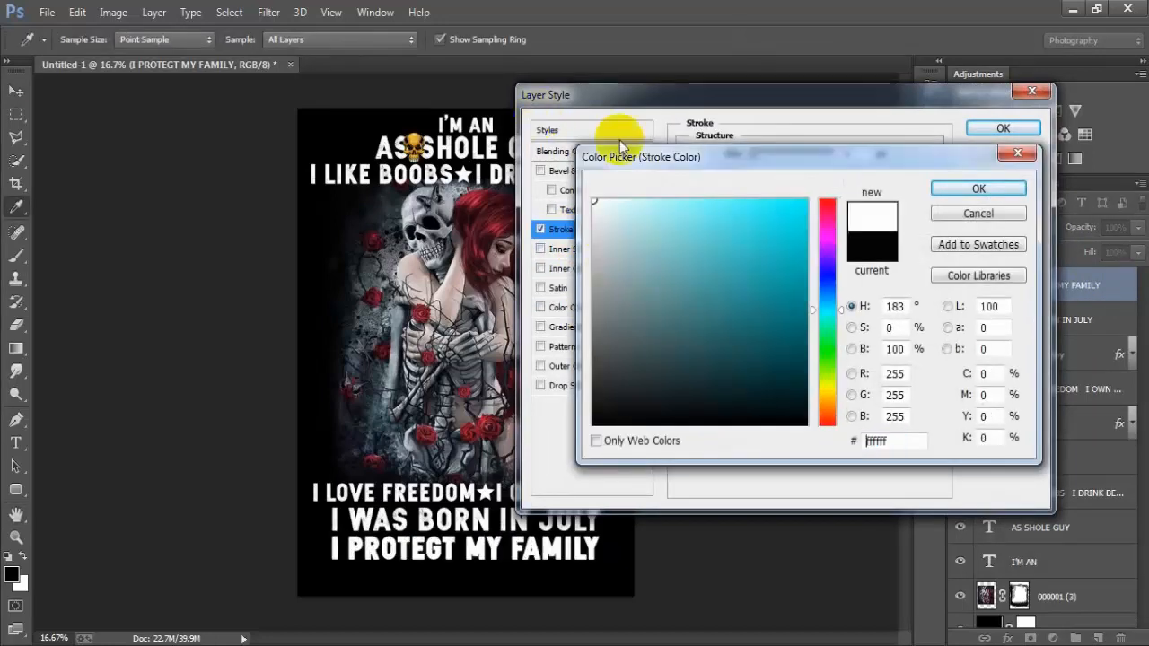
pyautogui.click(941, 188)
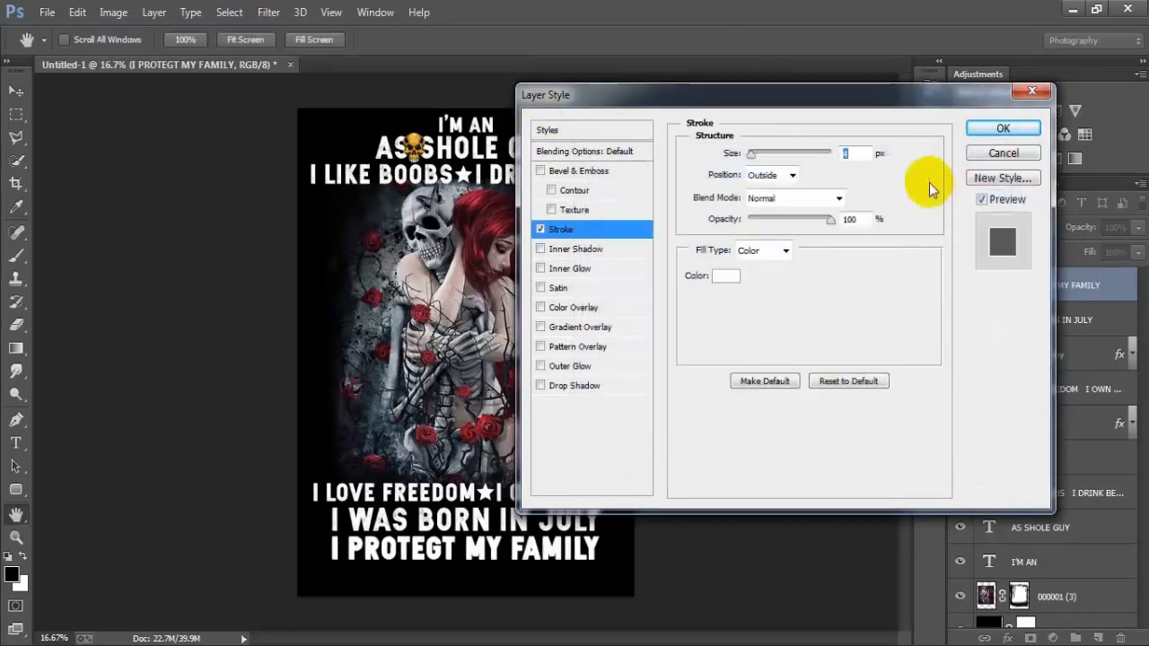
pyautogui.click(1002, 128)
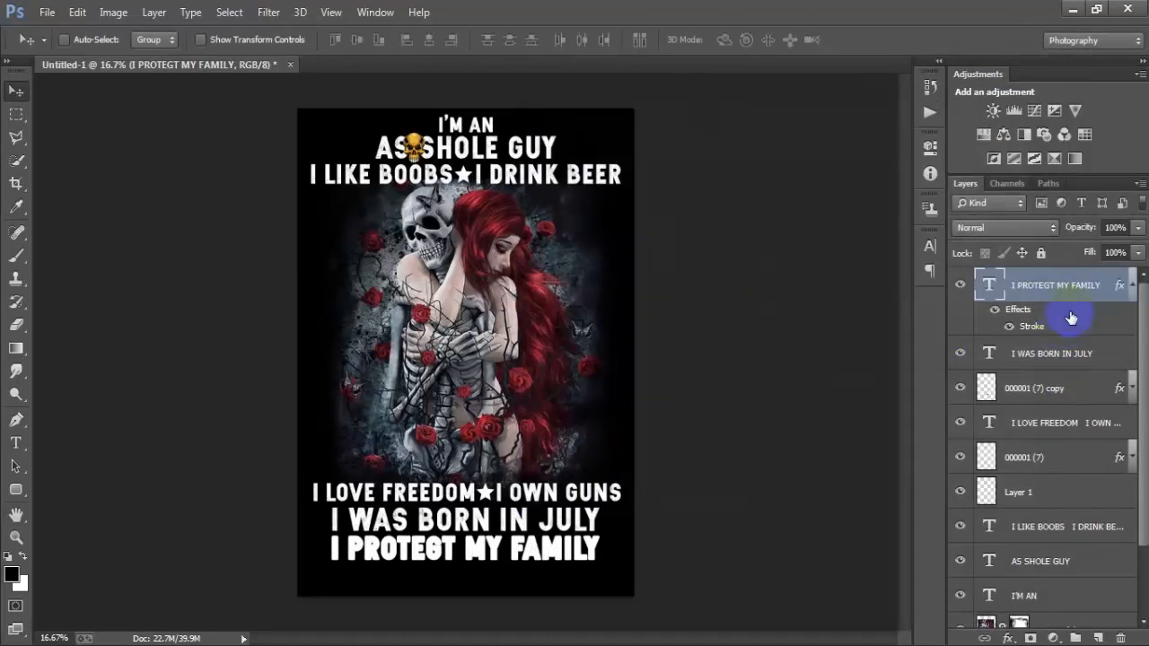
pyautogui.click(1131, 285)
# Lower the layer fill of the "I PROTEGT MY FAMILY" line to leave only its white outline, after toggling its visibility
pyautogui.click(958, 287)
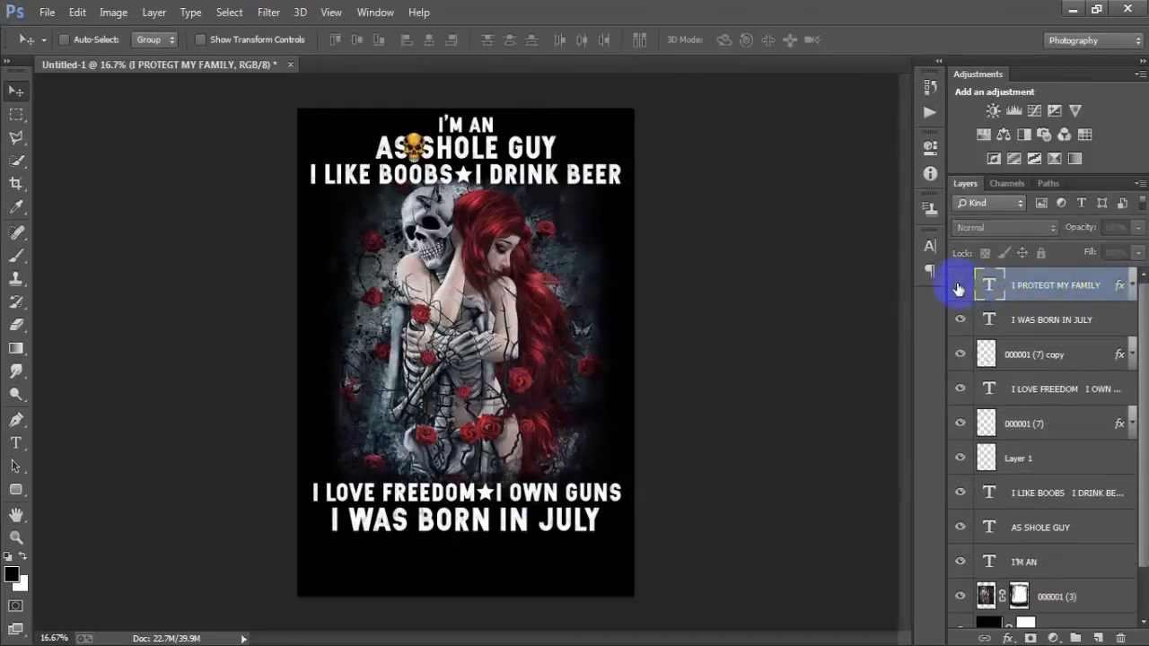
pyautogui.click(958, 287)
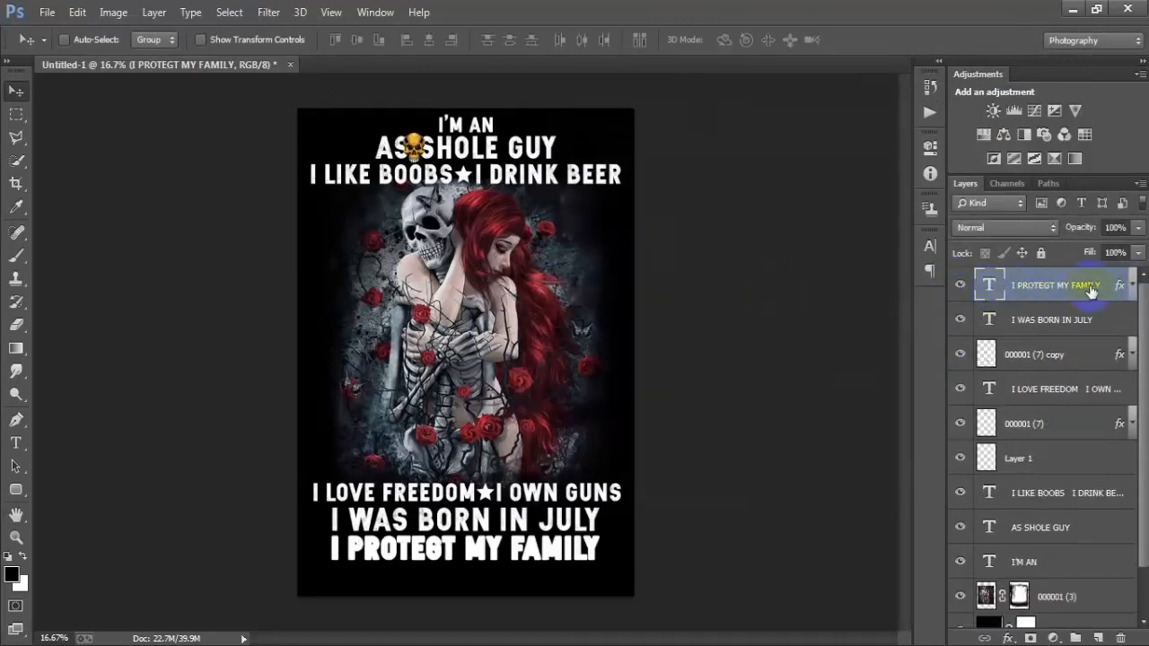
pyautogui.click(1136, 254)
pyautogui.moveTo(1097, 278); pyautogui.dragTo(753, 572)
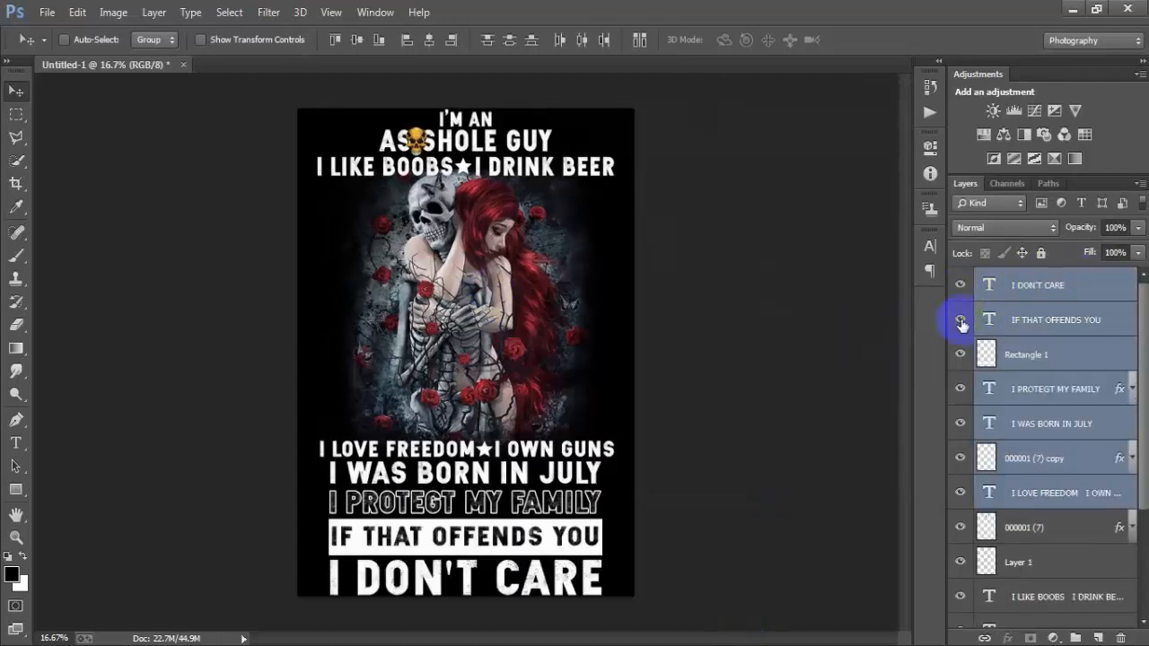
# Check the masked skeleton-and-woman picture layer by toggling its visibility and inspecting its edges against the text
pyautogui.click(969, 289)
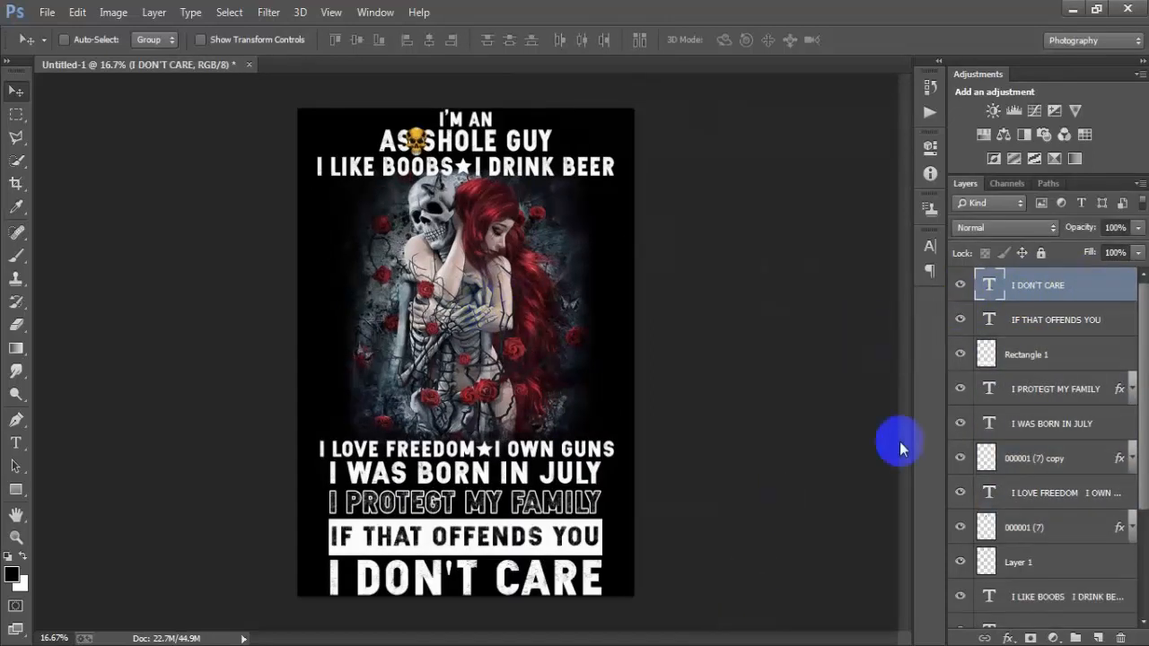
pyautogui.scroll(-4, 1005, 558)
pyautogui.click(1018, 538)
pyautogui.click(960, 541)
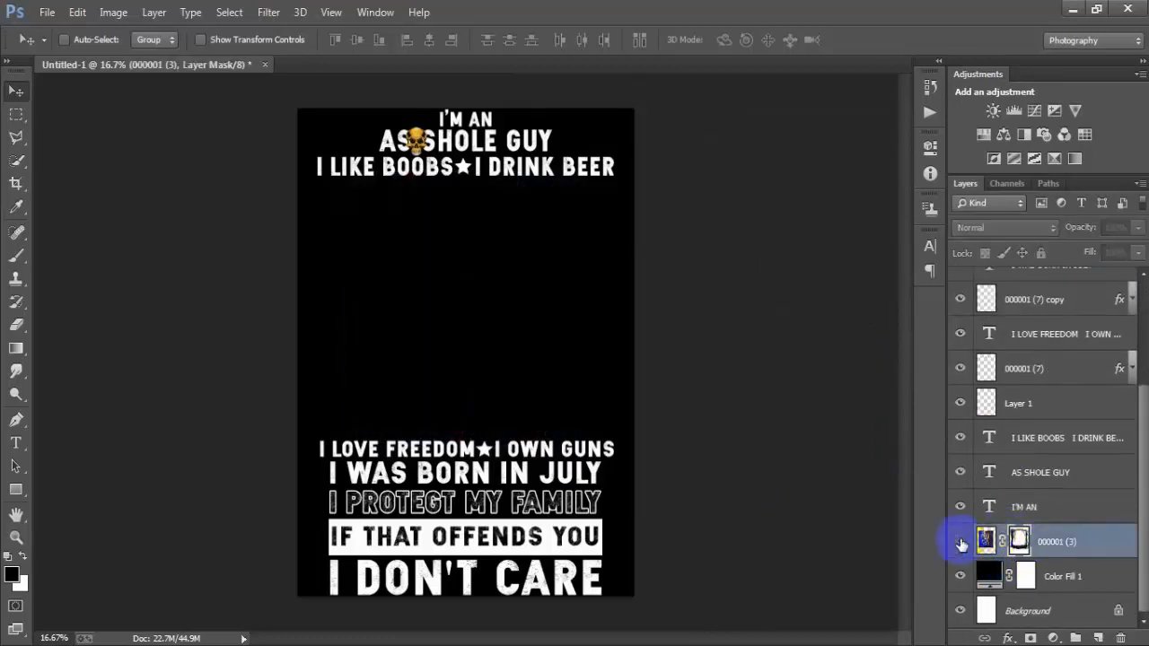
pyautogui.click(960, 541)
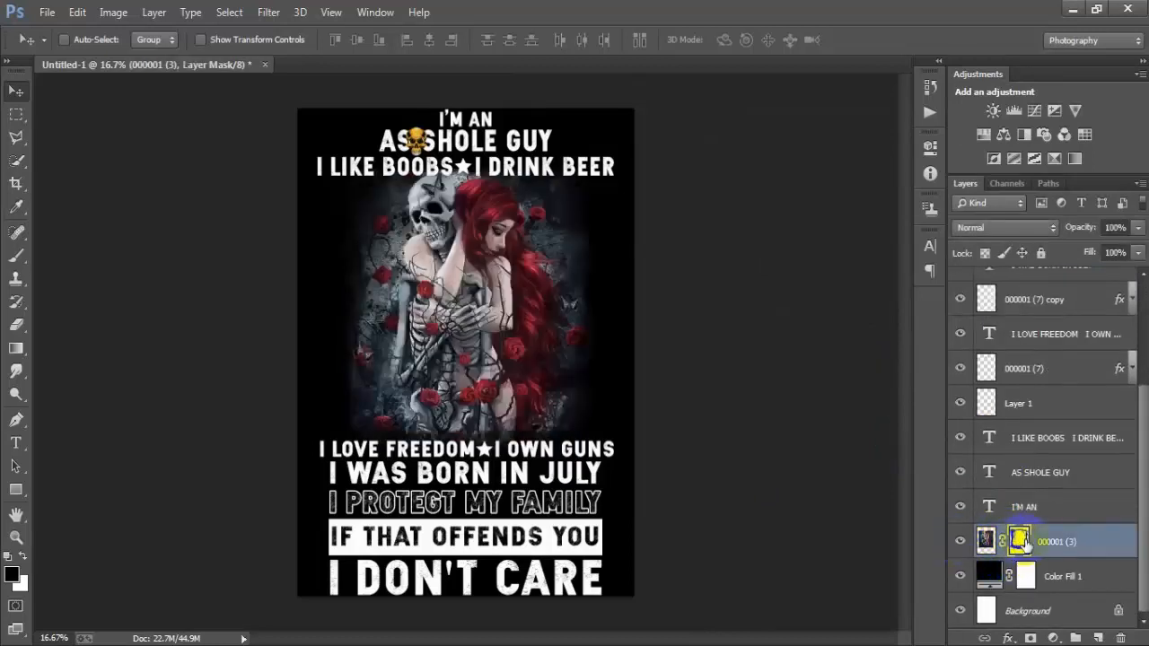
pyautogui.click(18, 260)
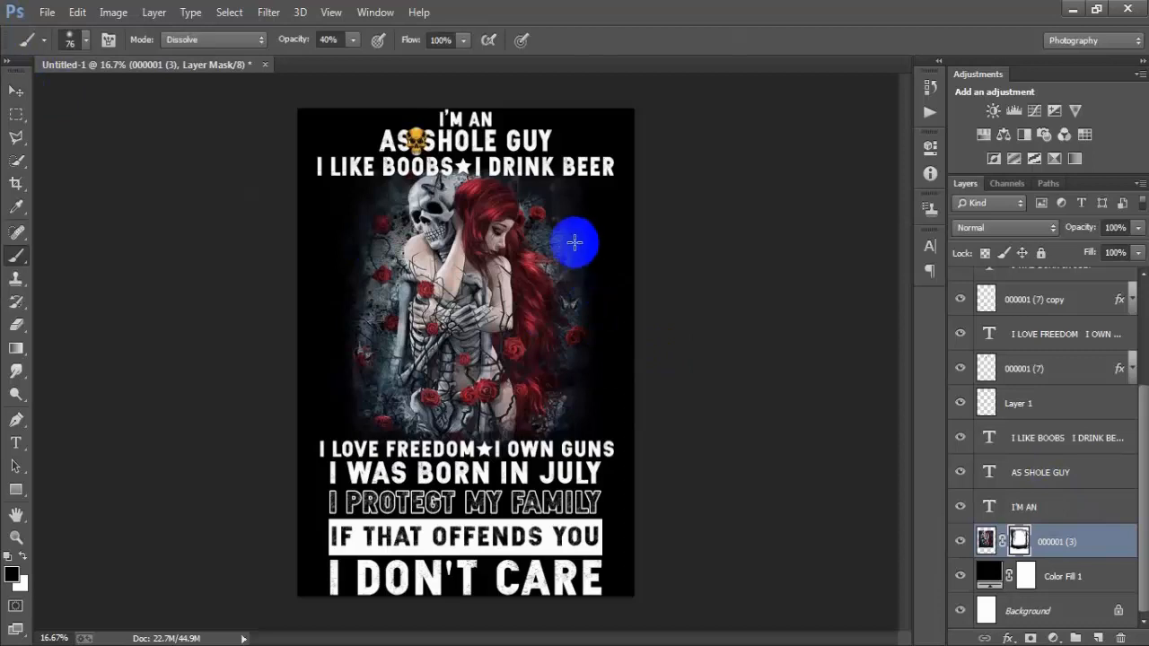
pyautogui.click(17, 90)
pyautogui.scroll(4, 1041, 397)
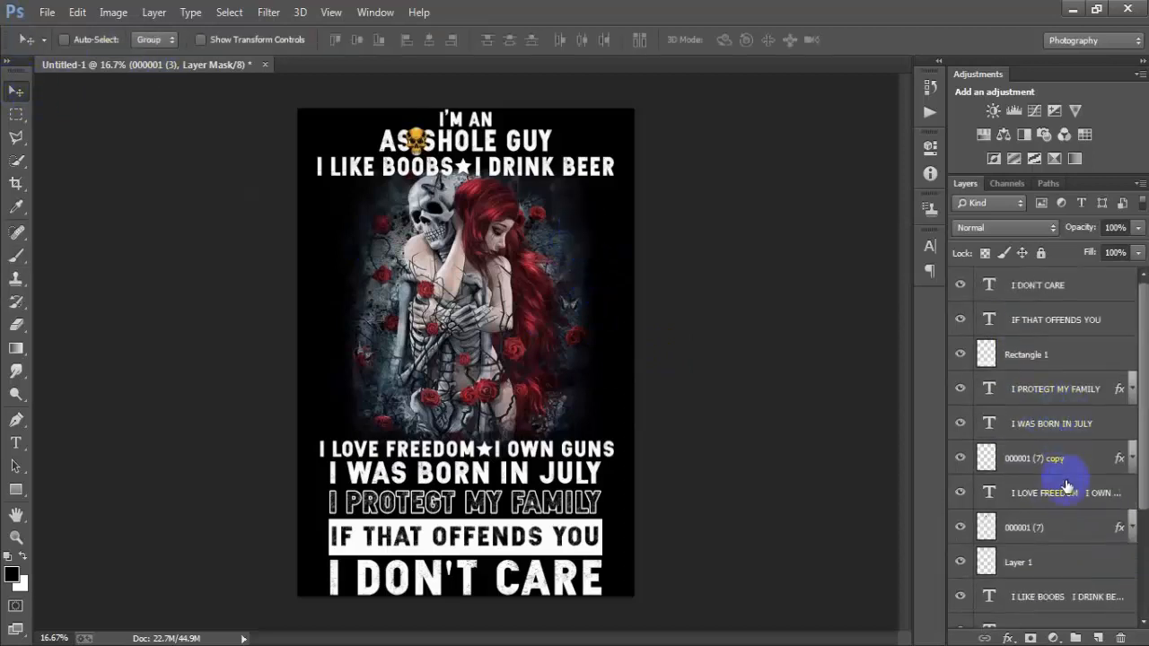
# Nudge all the layers from "I DON'T CARE" through "I LOVE FREEDOM I OWN GUNS" together slightly upward, away from the canvas's bottom edge
pyautogui.click(1035, 287)
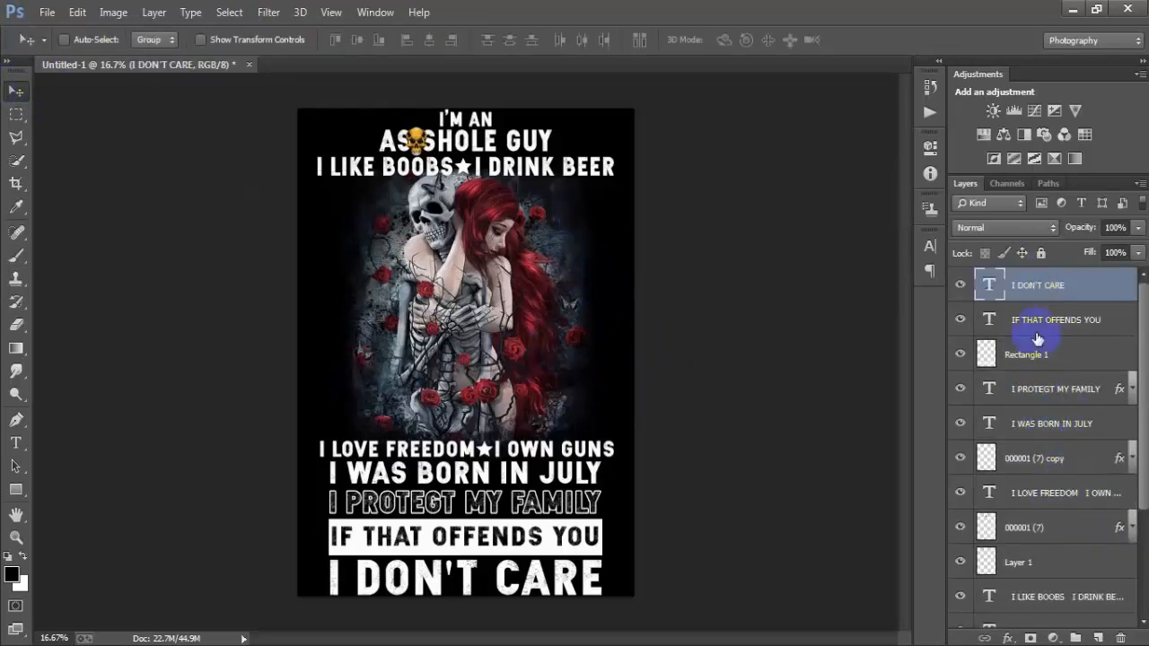
pyautogui.keyDown('shift'); pyautogui.click(1056, 499); pyautogui.keyUp('shift')
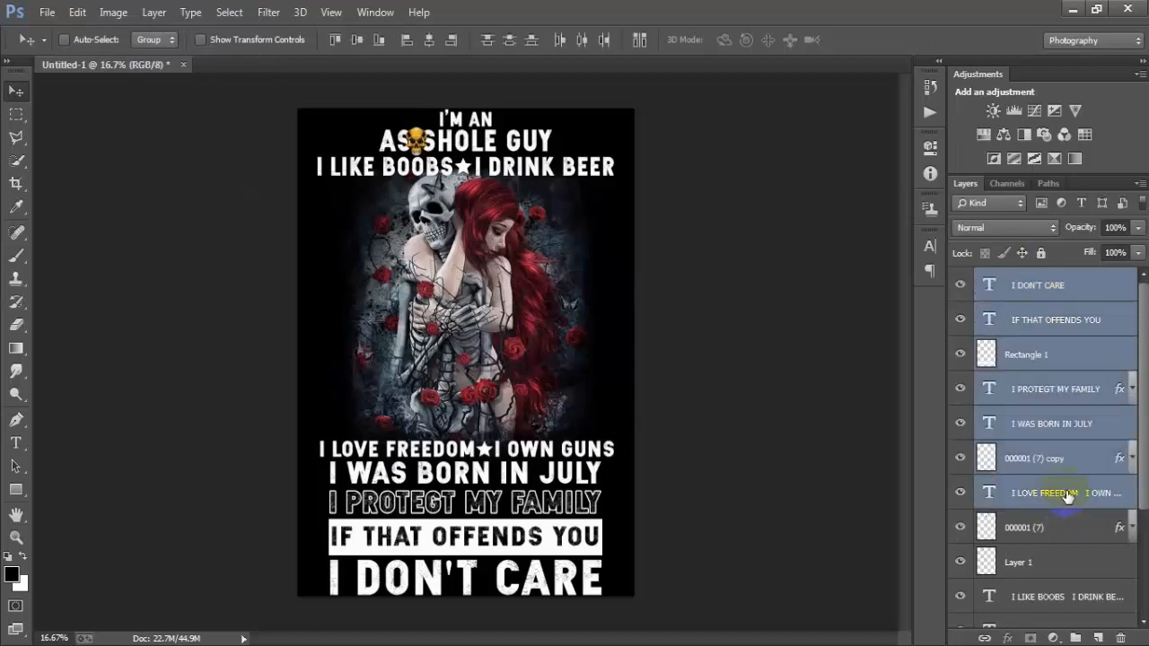
pyautogui.press('Up')
pyautogui.press('Up')
pyautogui.press('Up')
pyautogui.press('Up')
pyautogui.press('Up')
pyautogui.press('Up')
pyautogui.press('Up')
pyautogui.press('Up')
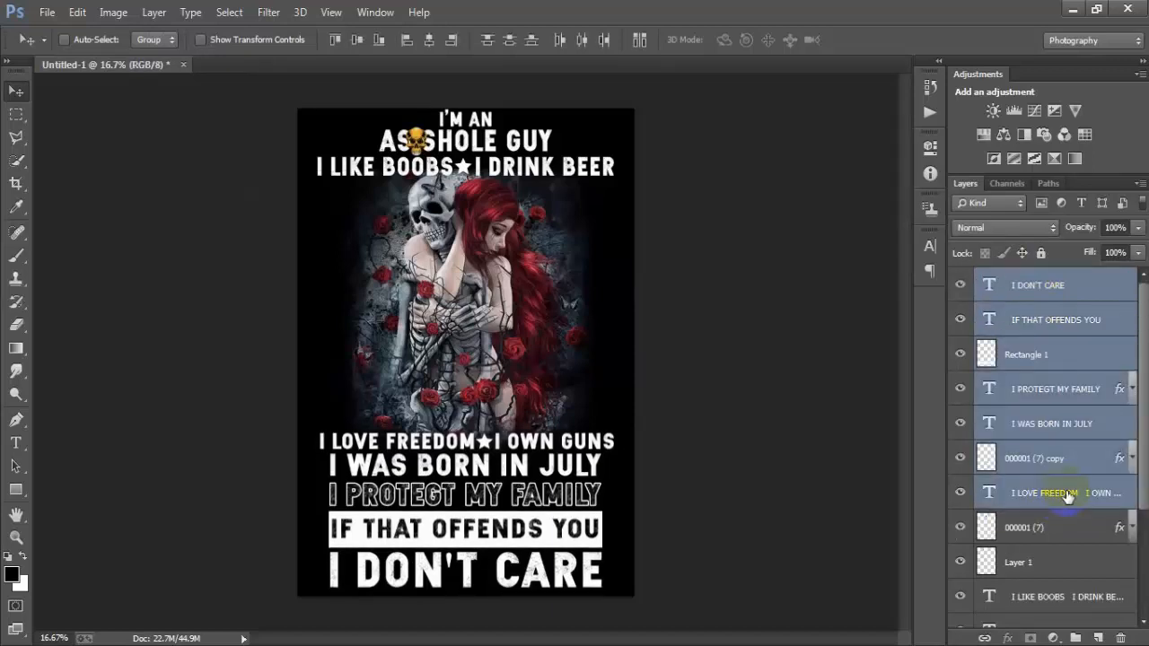
pyautogui.press('Down')
pyautogui.press('Down')
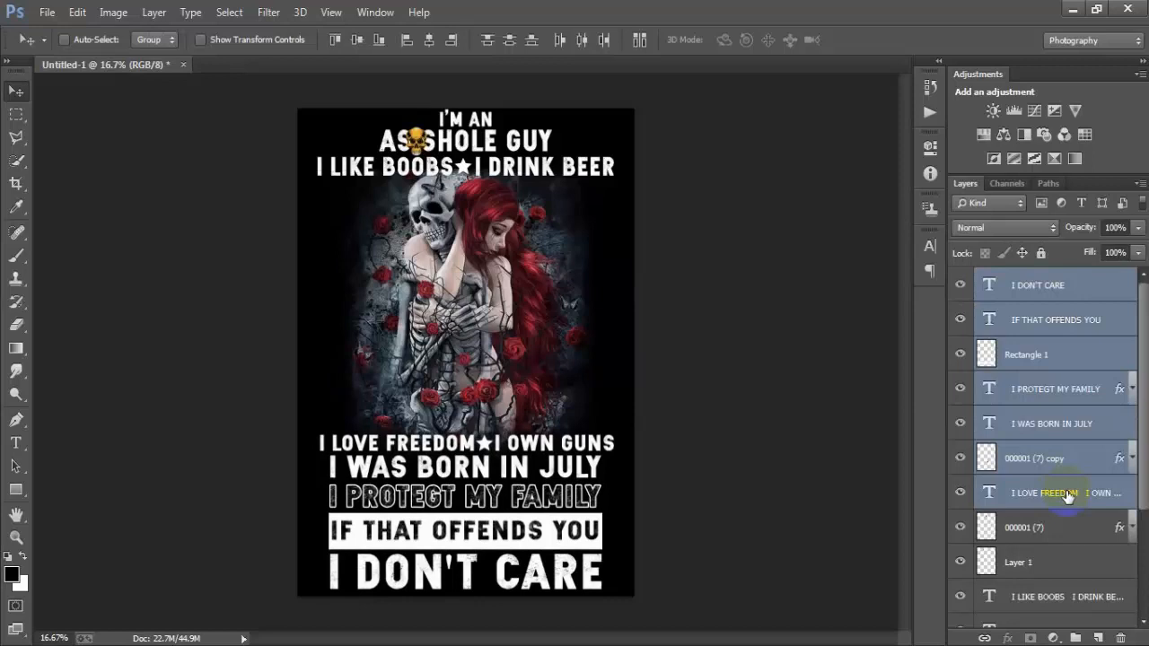
pyautogui.press('Down')
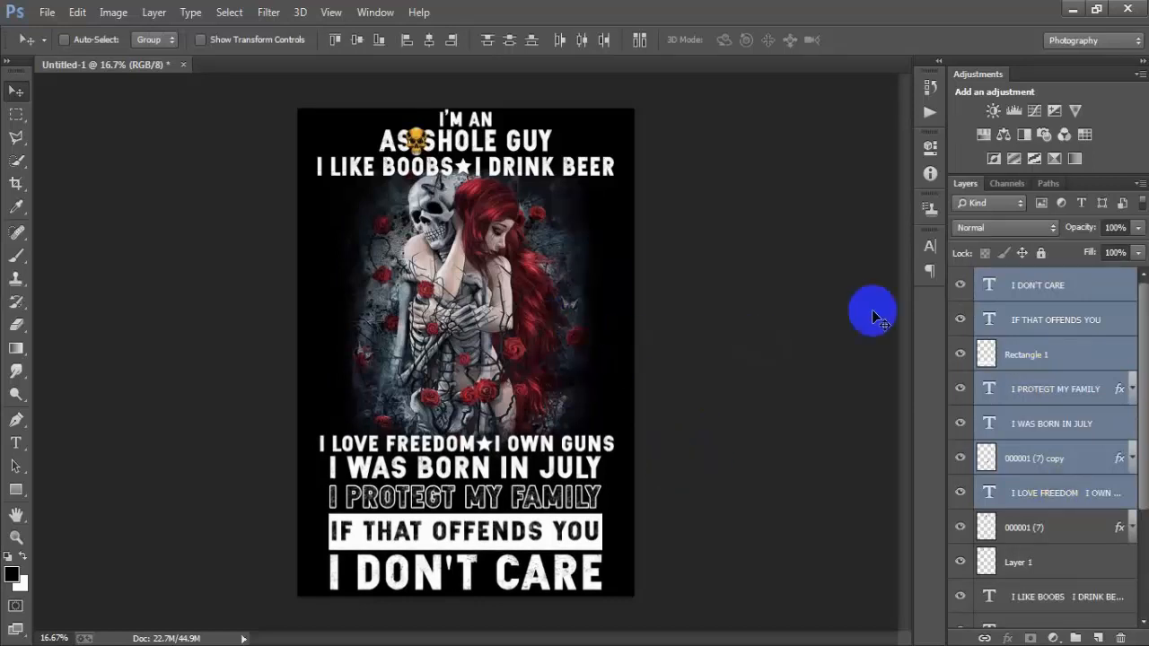
# Scale the skeleton-and-woman picture to about 116.4% and reposition it behind the upper and lower text blocks
pyautogui.scroll(-4, 1049, 574)
pyautogui.click(1054, 543)
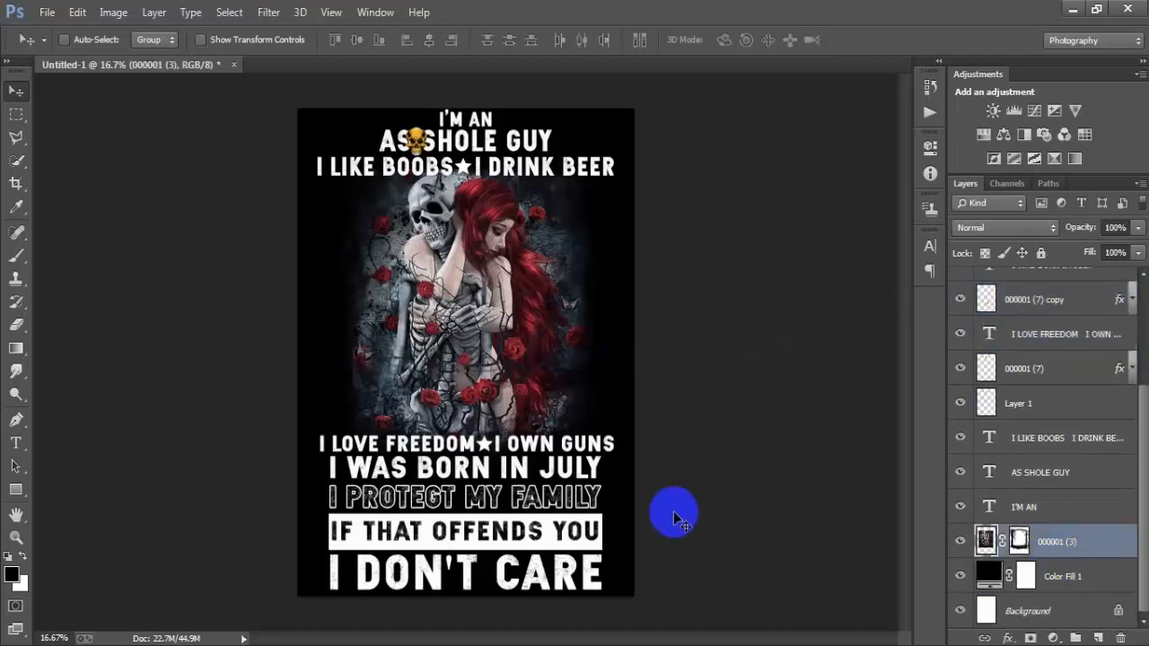
pyautogui.hotkey('ctrl', 't')
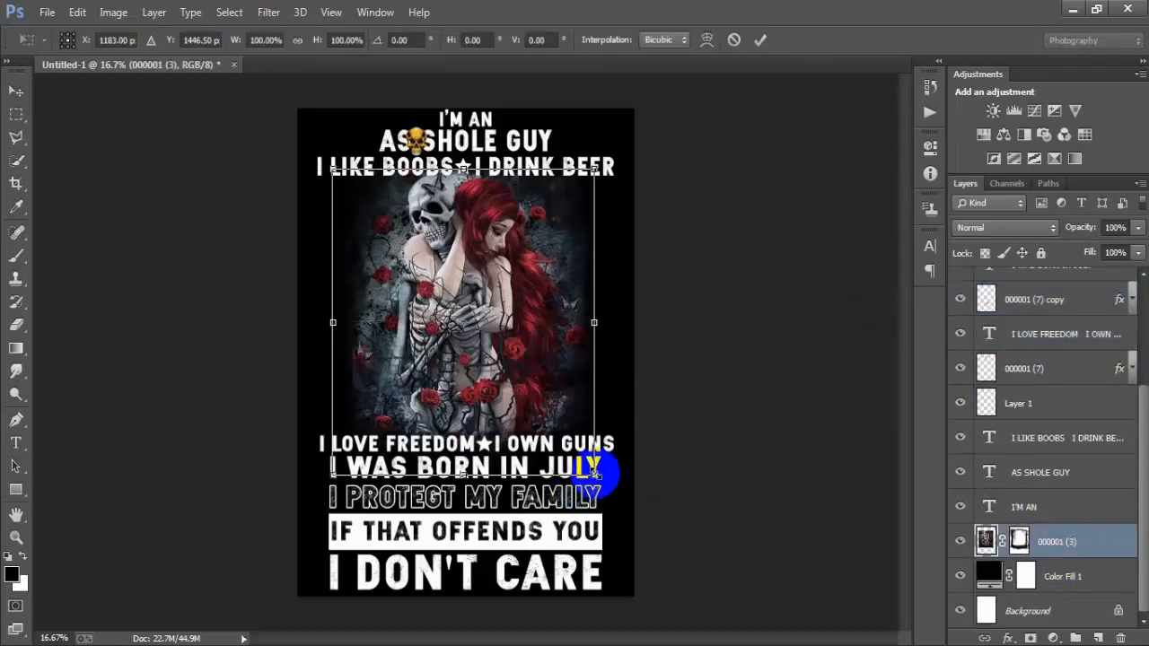
pyautogui.moveTo(594, 469); pyautogui.dragTo(616, 495)
pyautogui.moveTo(580, 398); pyautogui.dragTo(569, 411)
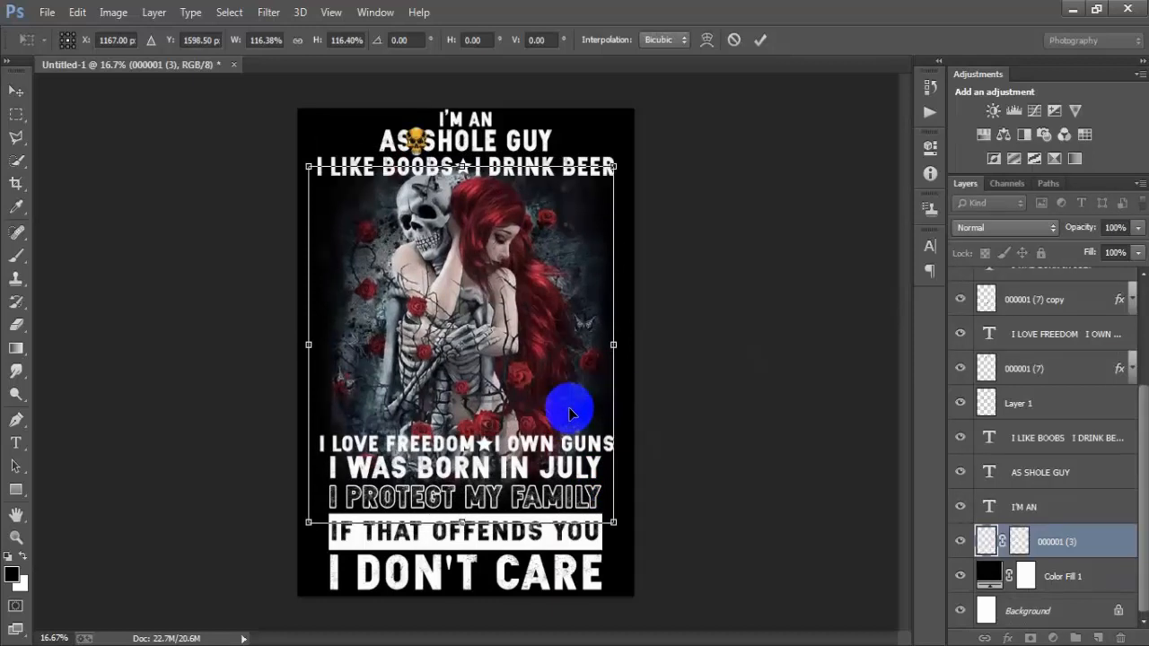
pyautogui.click(757, 40)
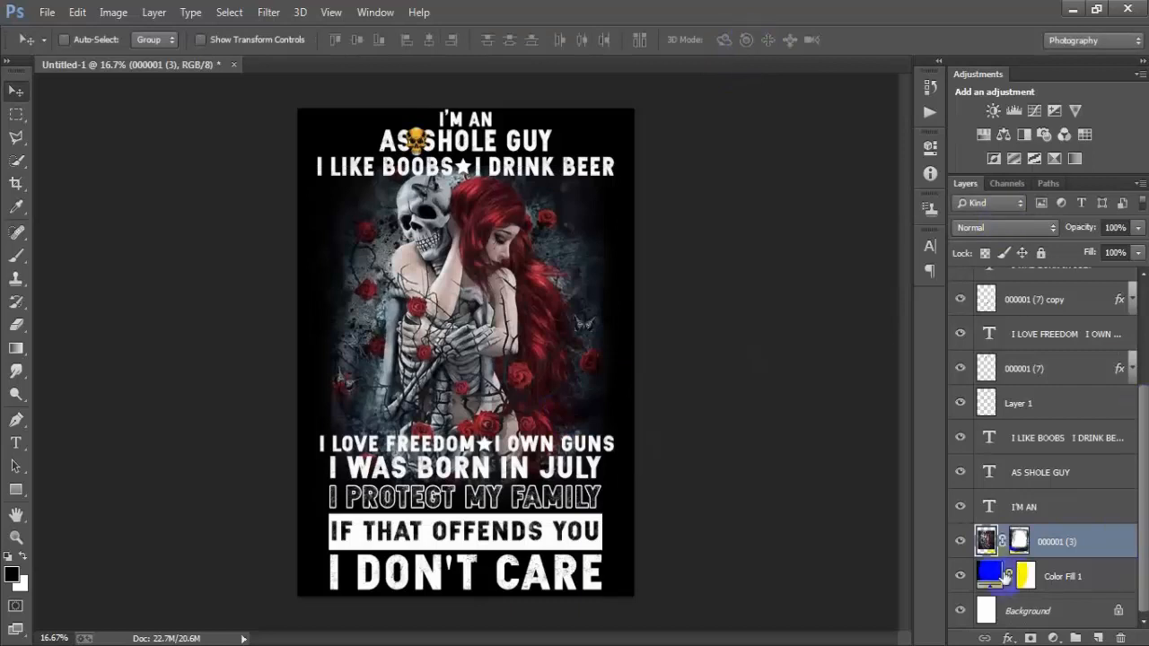
# Paint black on the picture's layer mask with the Brush at 40% opacity to fade its lower part behind the text
pyautogui.click(15, 256)
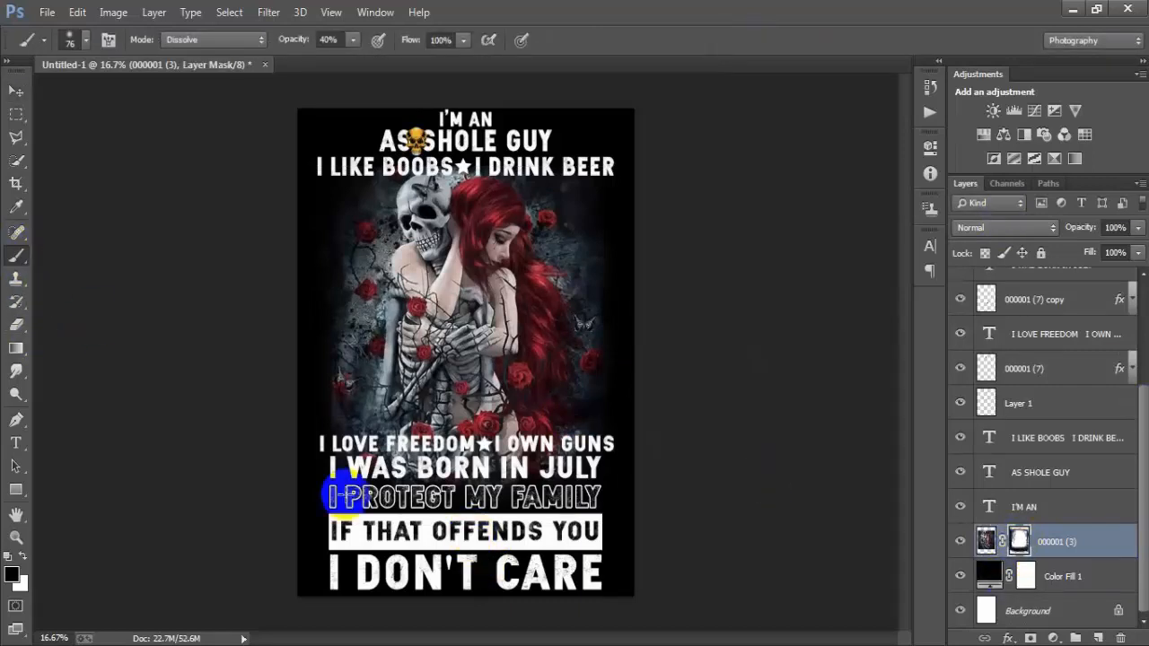
pyautogui.click(379, 467)
pyautogui.moveTo(377, 475)
pyautogui.mouseDown()
pyautogui.moveTo(449, 480)
pyautogui.moveTo(357, 486)
pyautogui.moveTo(450, 491)
pyautogui.moveTo(466, 479)
pyautogui.moveTo(343, 480)
pyautogui.moveTo(527, 425)
pyautogui.moveTo(442, 453)
pyautogui.moveTo(434, 475)
pyautogui.moveTo(390, 493)
pyautogui.moveTo(353, 478)
pyautogui.moveTo(362, 493)
pyautogui.moveTo(417, 471)
pyautogui.moveTo(356, 483)
pyautogui.moveTo(437, 492)
pyautogui.mouseUp()
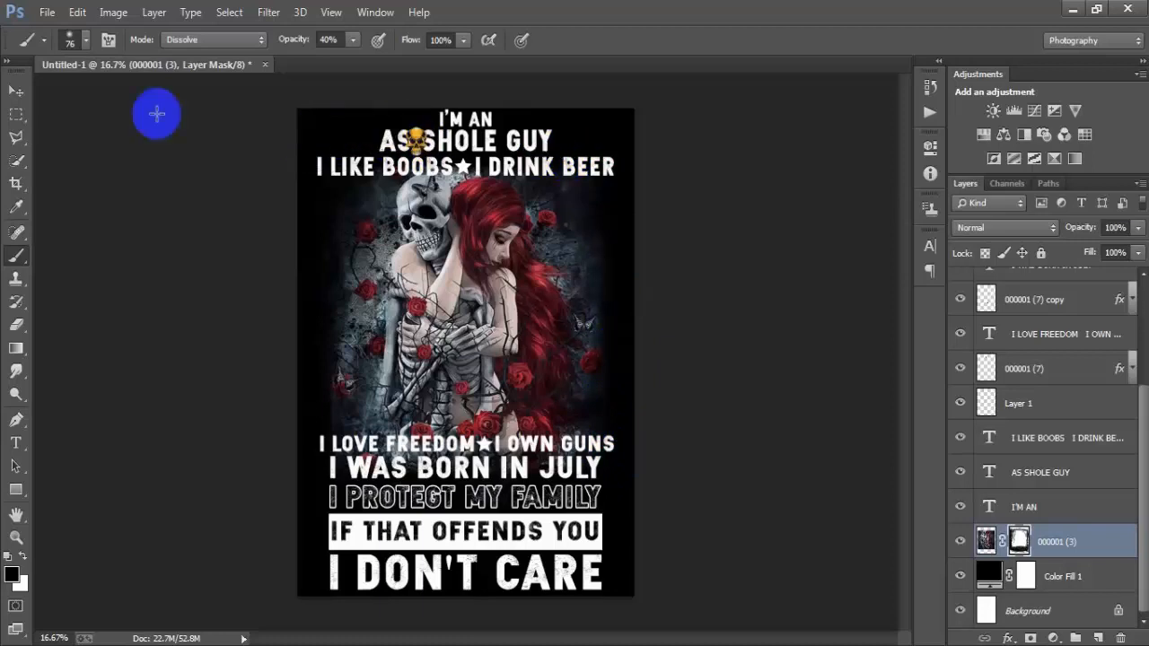
pyautogui.click(15, 92)
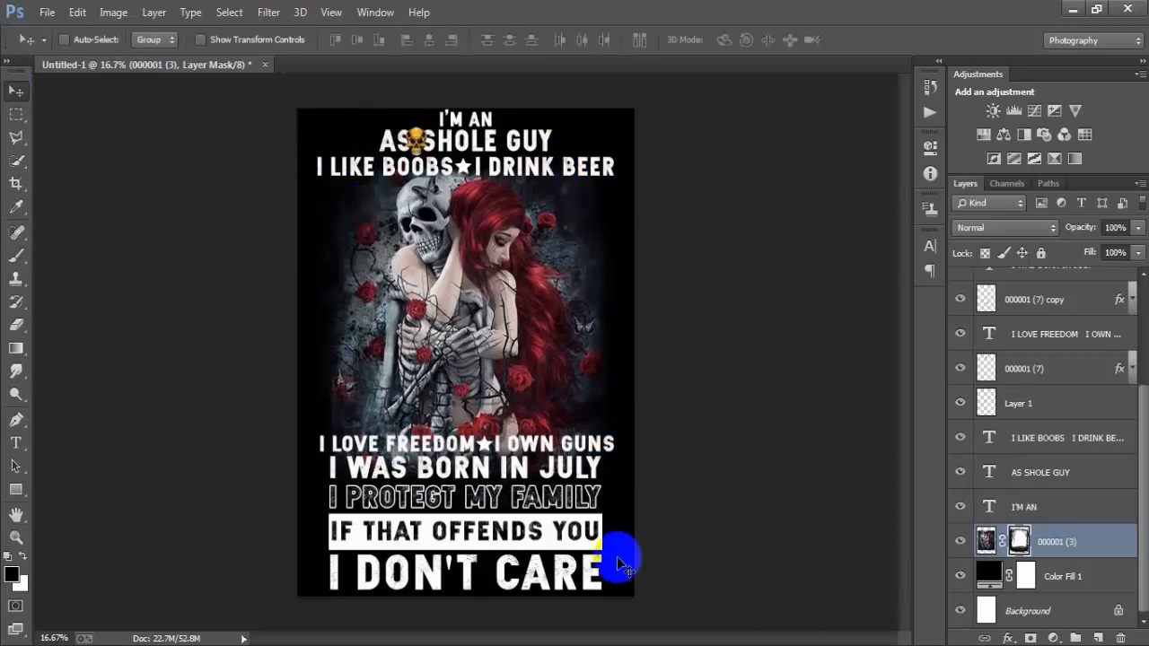
# Group all layers from "I DON'T CARE" down to the skeleton-and-woman picture, leaving out Color Fill 1 and Background
pyautogui.scroll(5, 1112, 371)
pyautogui.click(1056, 296)
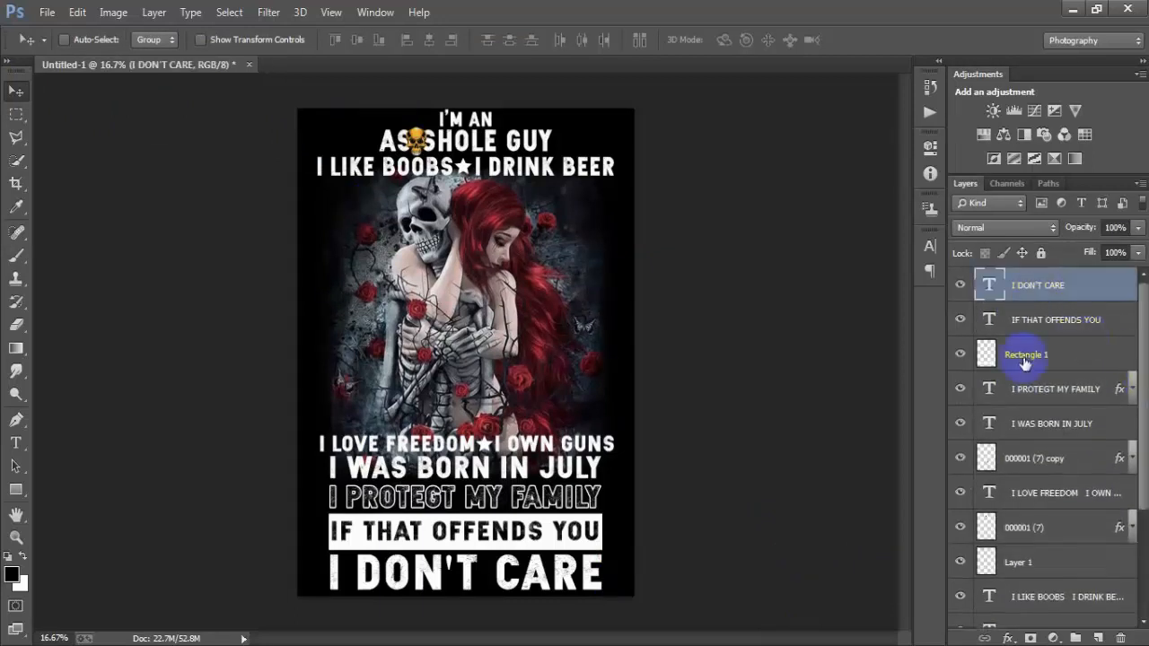
pyautogui.scroll(-4, 1046, 517)
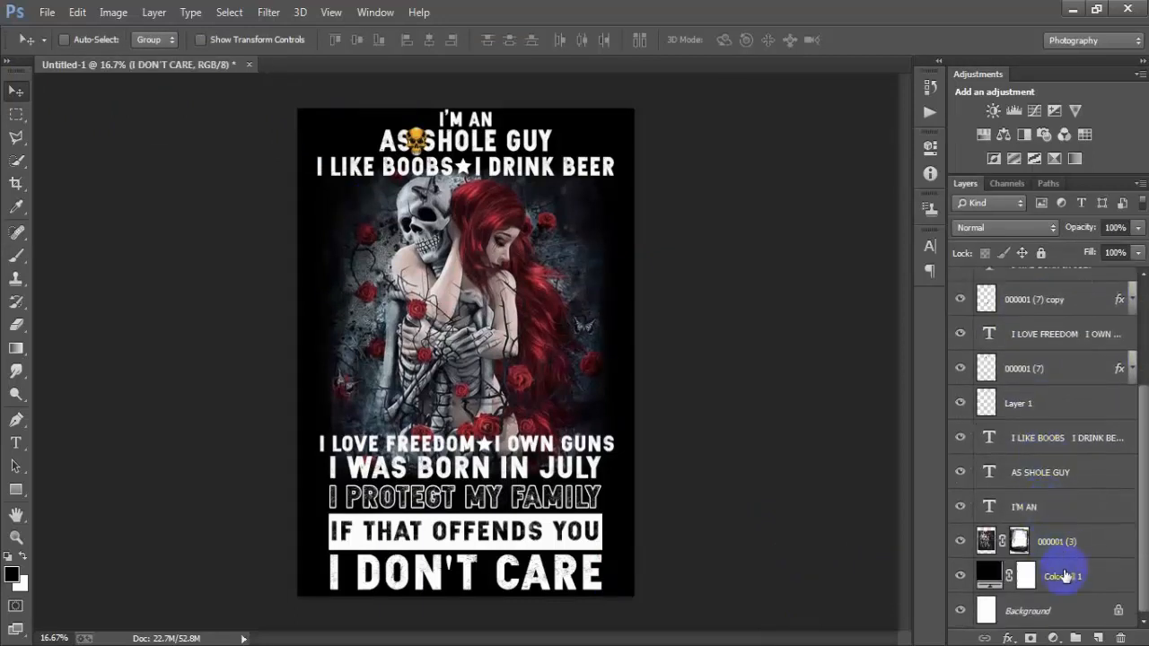
pyautogui.keyDown('shift'); pyautogui.click(1071, 544); pyautogui.keyUp('shift')
pyautogui.hotkey('ctrl', 'g')
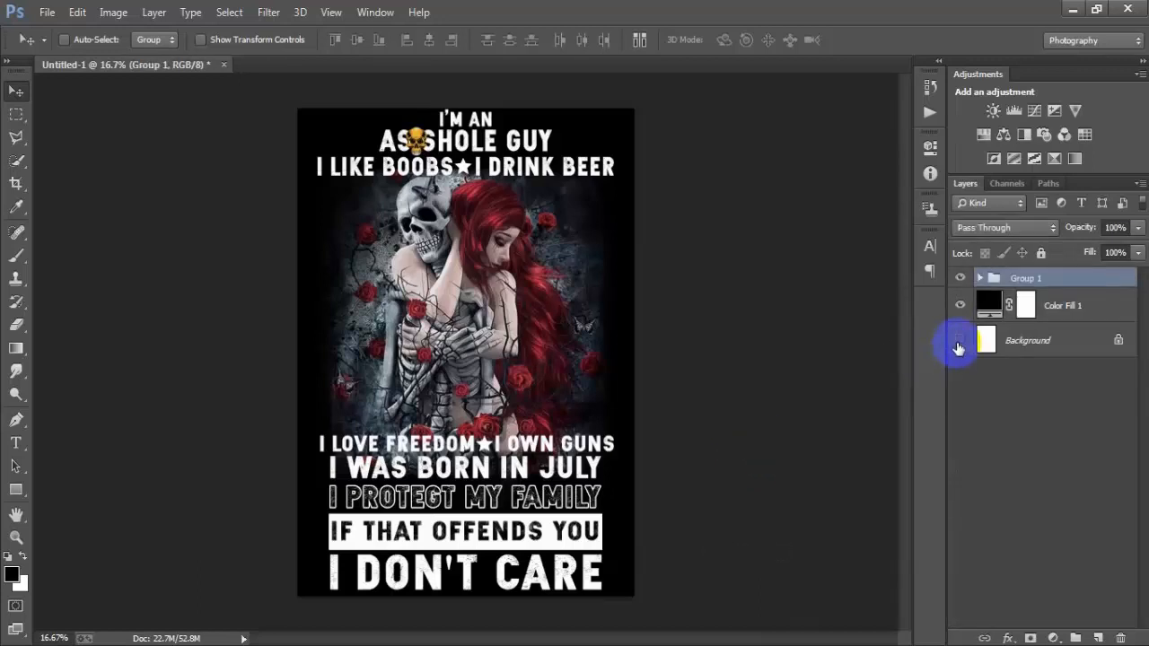
# Hide the Background and Color Fill 1 layers and set up a web export as PNG-24 with transparency
pyautogui.click(959, 307)
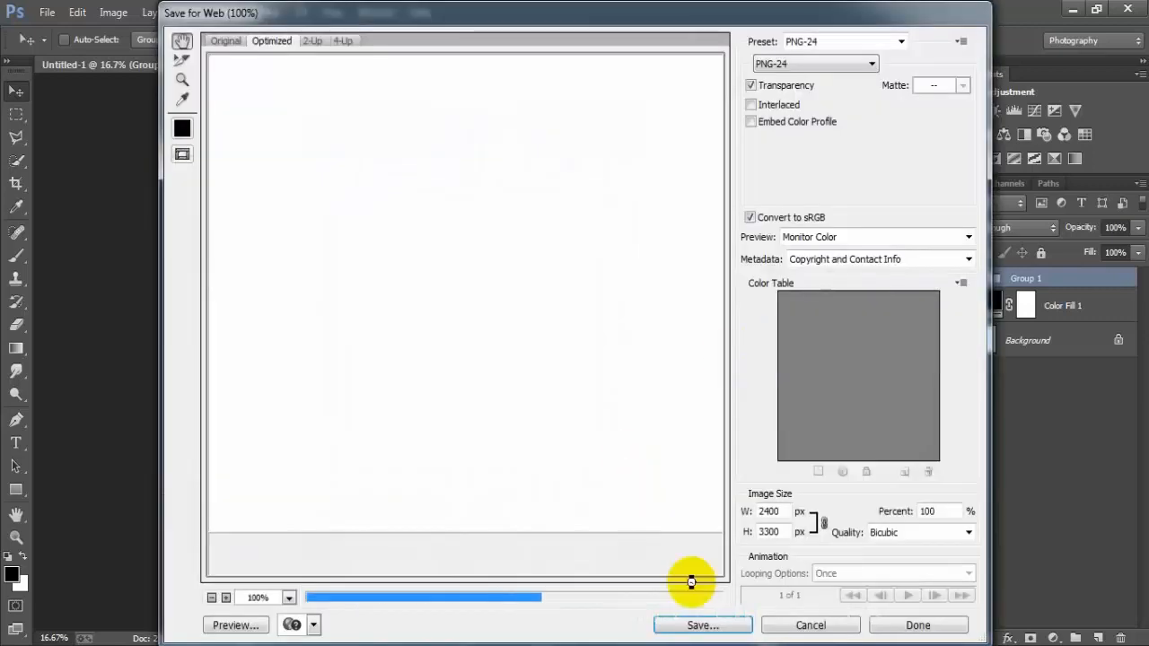
pyautogui.moveTo(479, 347); pyautogui.dragTo(339, 206)
pyautogui.moveTo(494, 308); pyautogui.dragTo(189, 225)
pyautogui.click(764, 64)
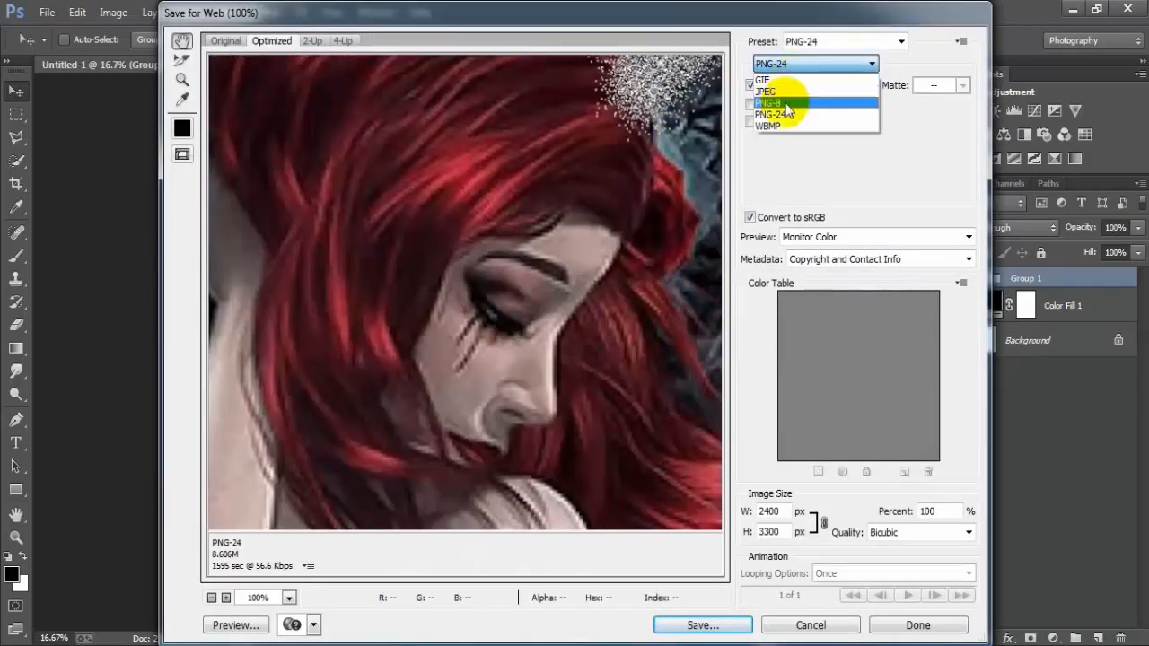
pyautogui.click(785, 116)
# Save the exported PNG to the Desktop with the file name 1
pyautogui.click(718, 626)
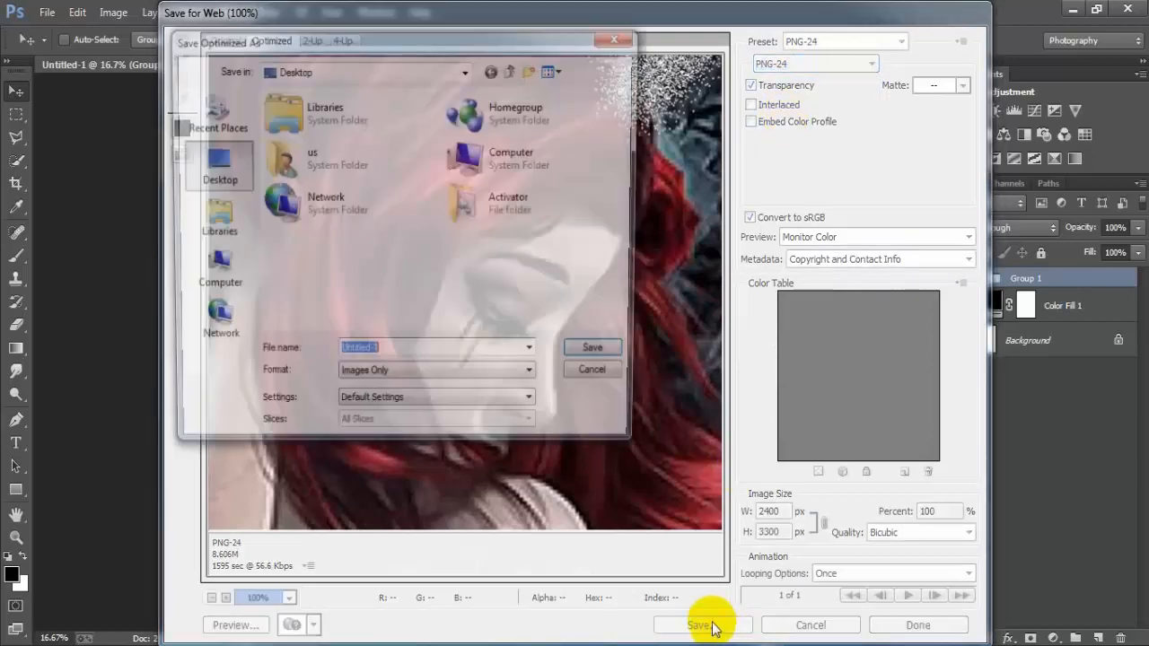
pyautogui.write('1')
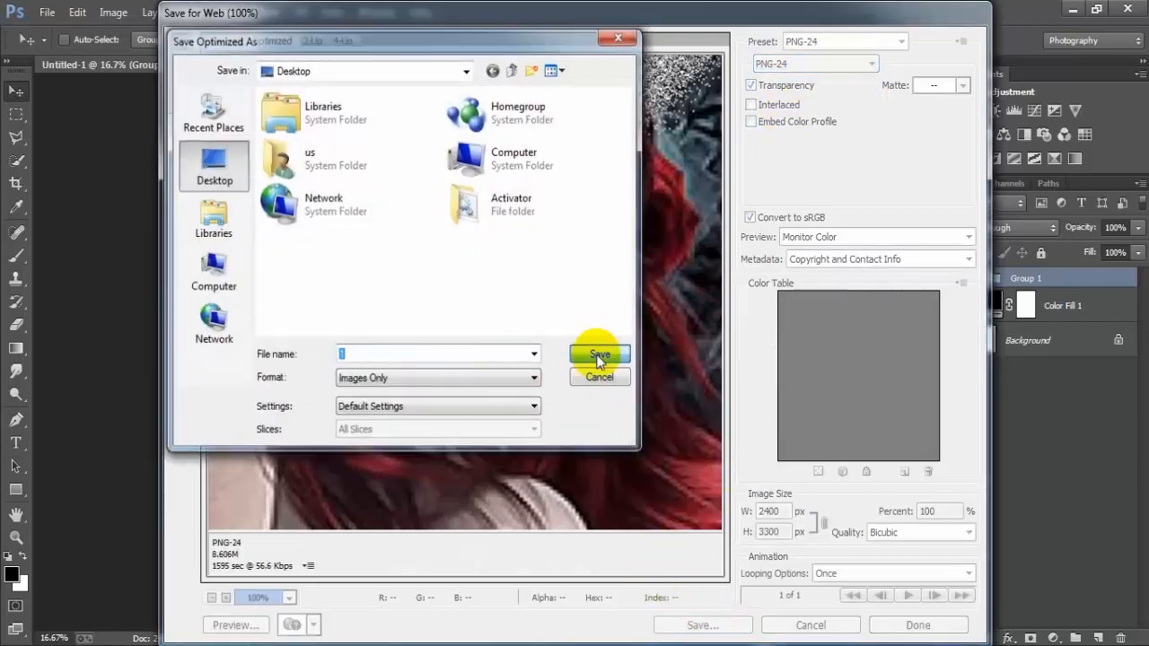
pyautogui.click(600, 351)
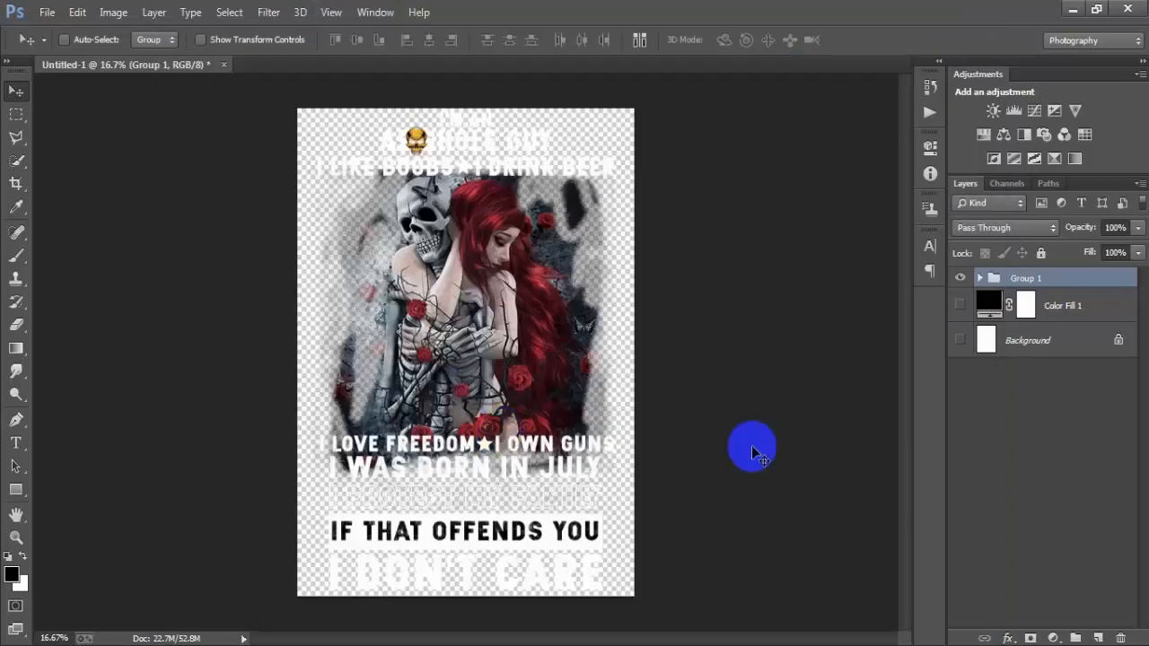
# Make the Background and Color Fill 1 layers visible again
pyautogui.click(960, 340)
pyautogui.click(959, 305)
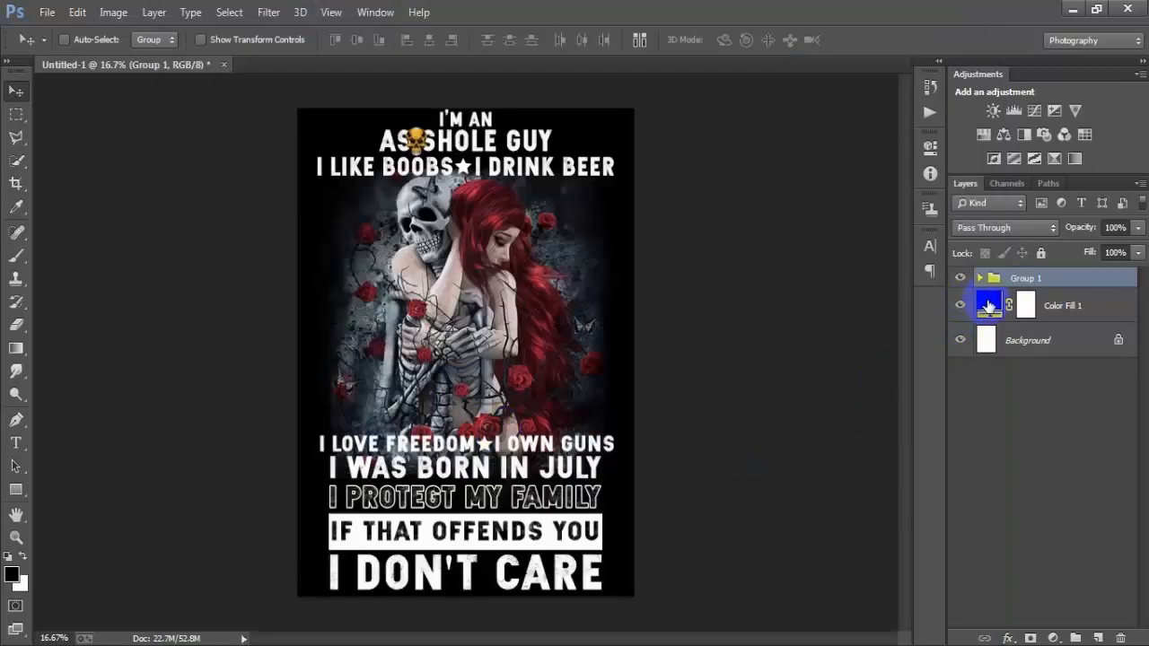
# Try dark blue shades for the Color Fill 1 layer and set its color back to black
pyautogui.doubleClick(988, 306)
pyautogui.click(820, 287)
pyautogui.click(788, 370)
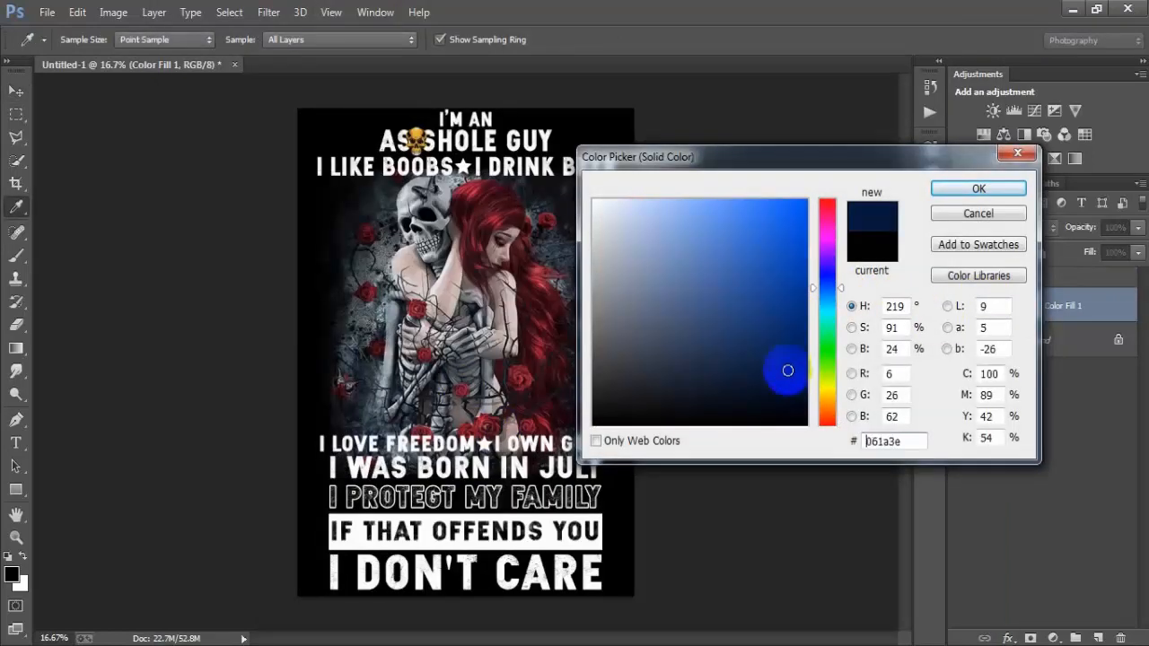
pyautogui.click(790, 385)
pyautogui.moveTo(790, 385); pyautogui.dragTo(592, 426)
pyautogui.click(967, 190)
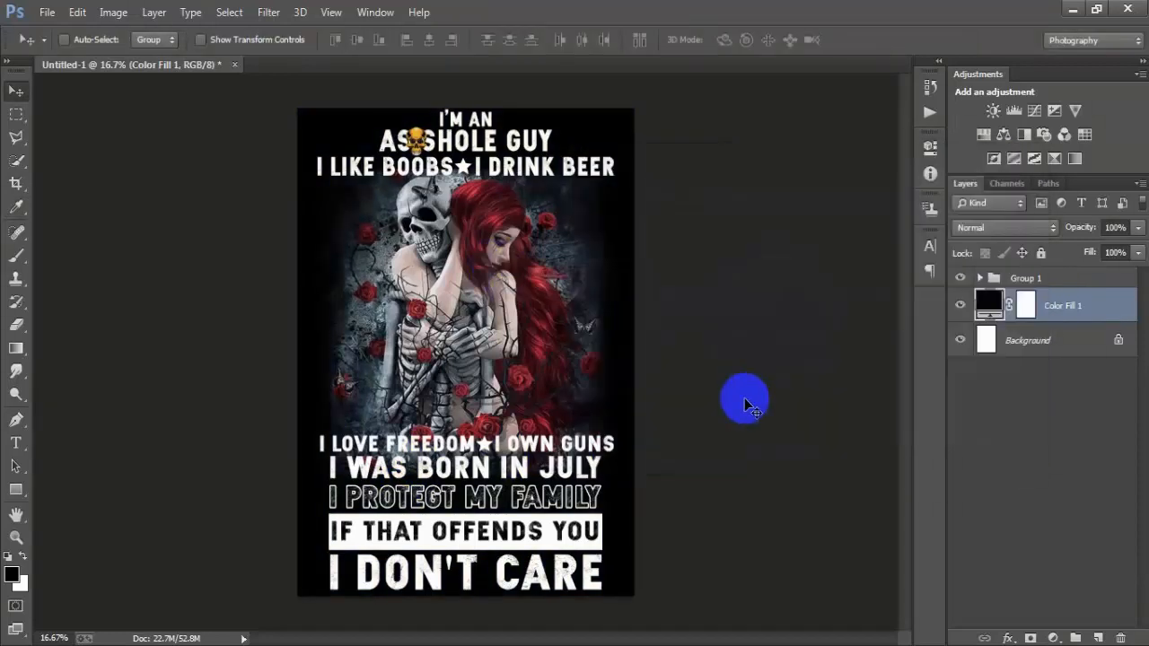